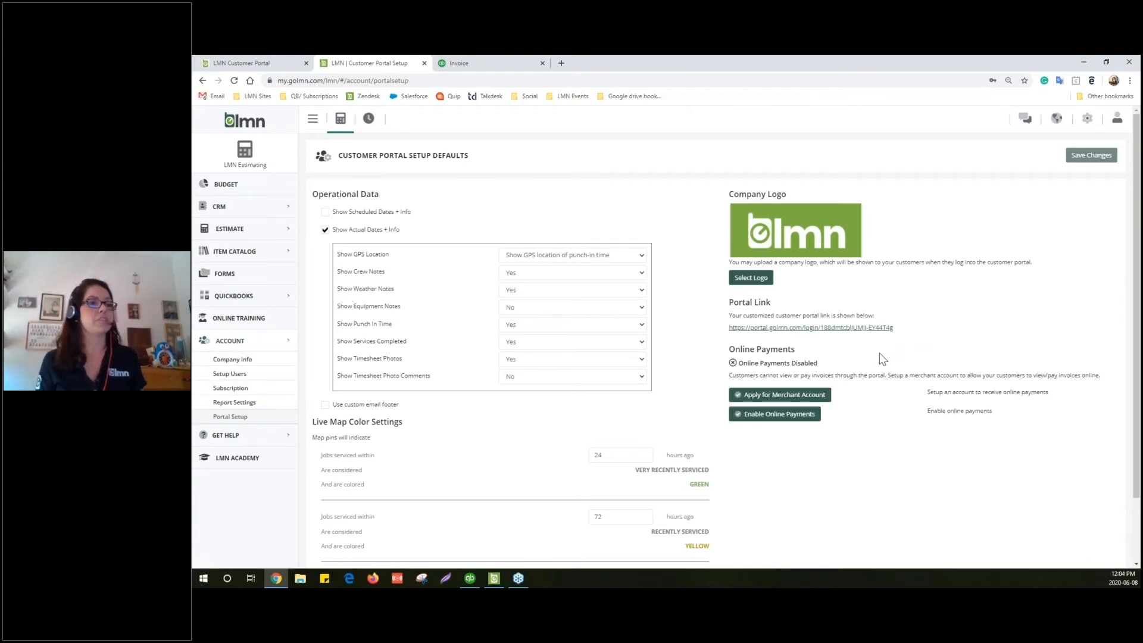
From the Customer Portal Setup Defaults page, expand the CRM section in the sidebar
{"action": "left_click", "coordinate": [244, 209]}
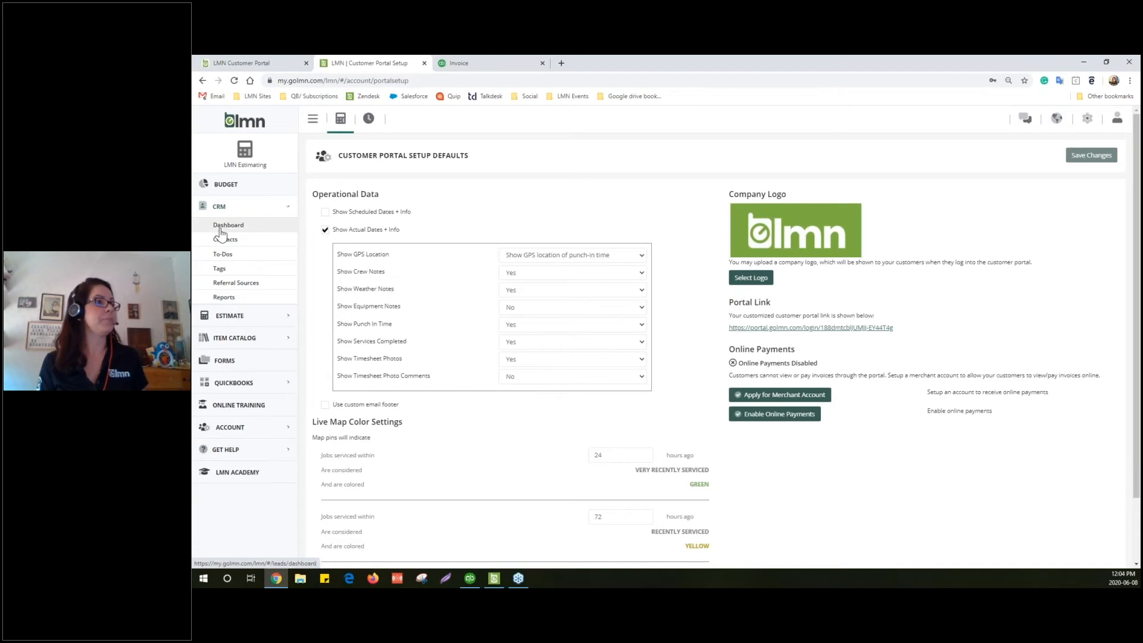
Search the CRM contacts list by the customer's name and open their contact record
{"action": "left_click", "coordinate": [226, 238]}
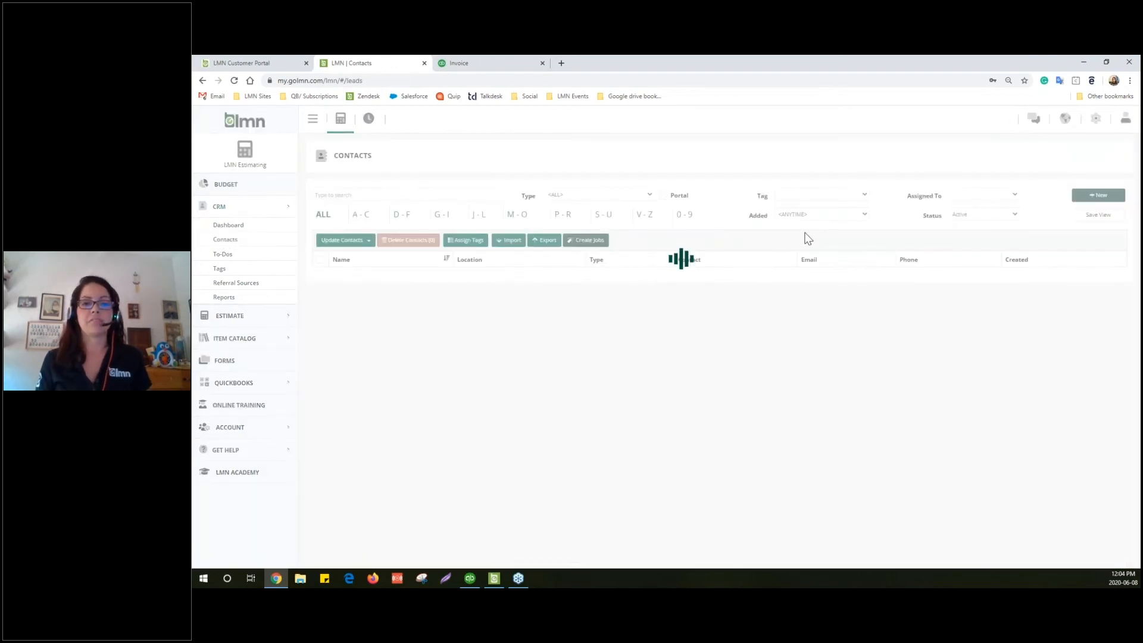
{"action": "left_click", "coordinate": [350, 195]}
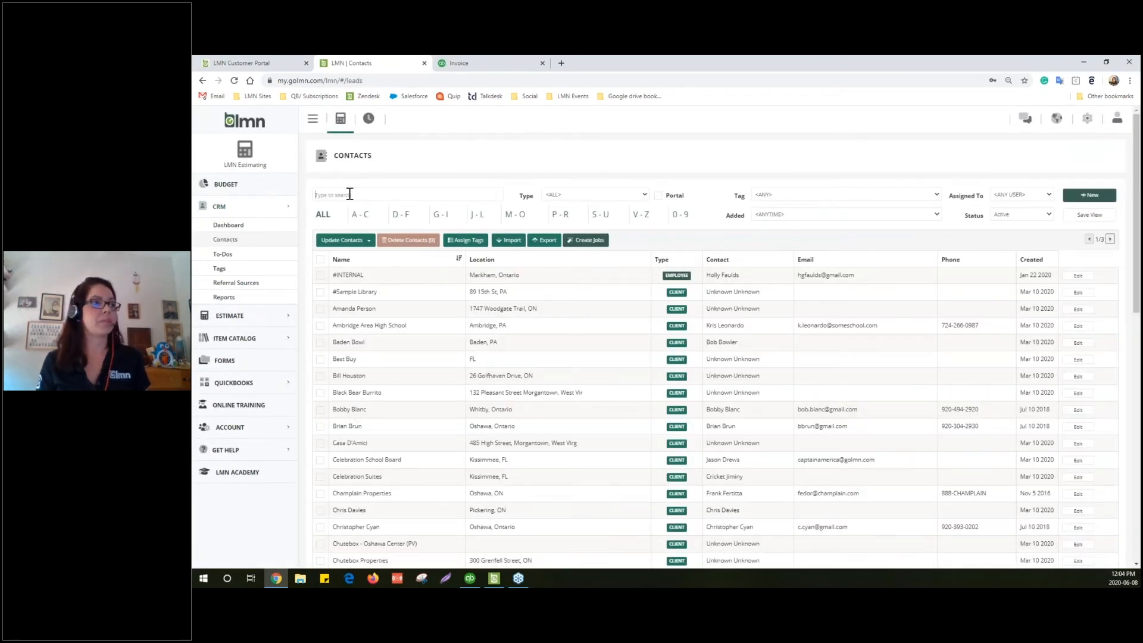
{"action": "type", "text": "holly"}
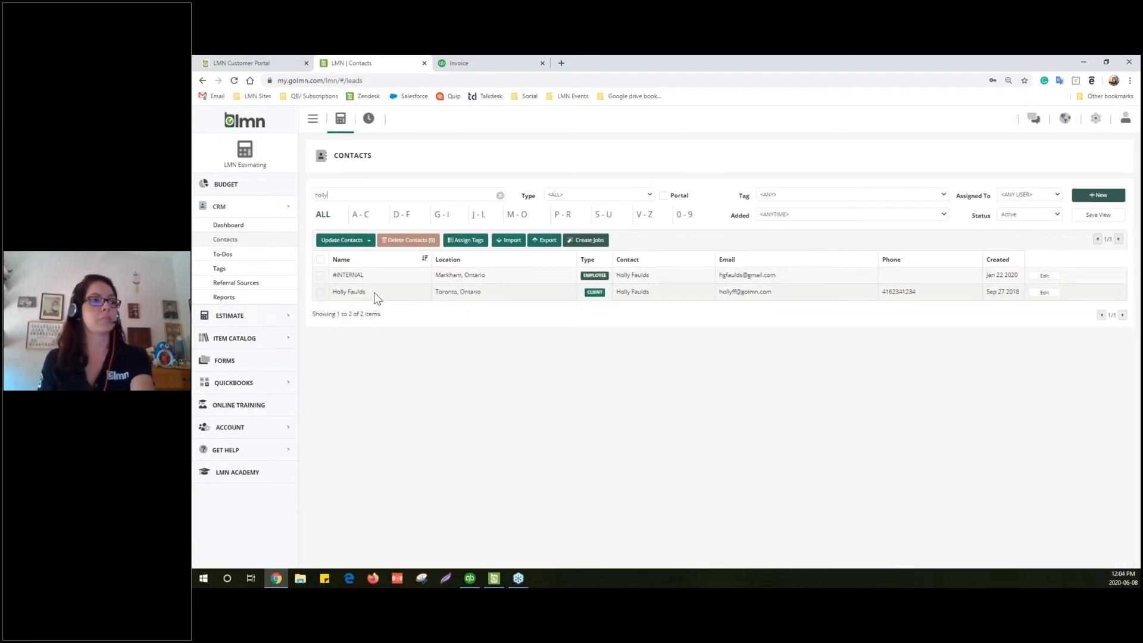
{"action": "left_click", "coordinate": [375, 294]}
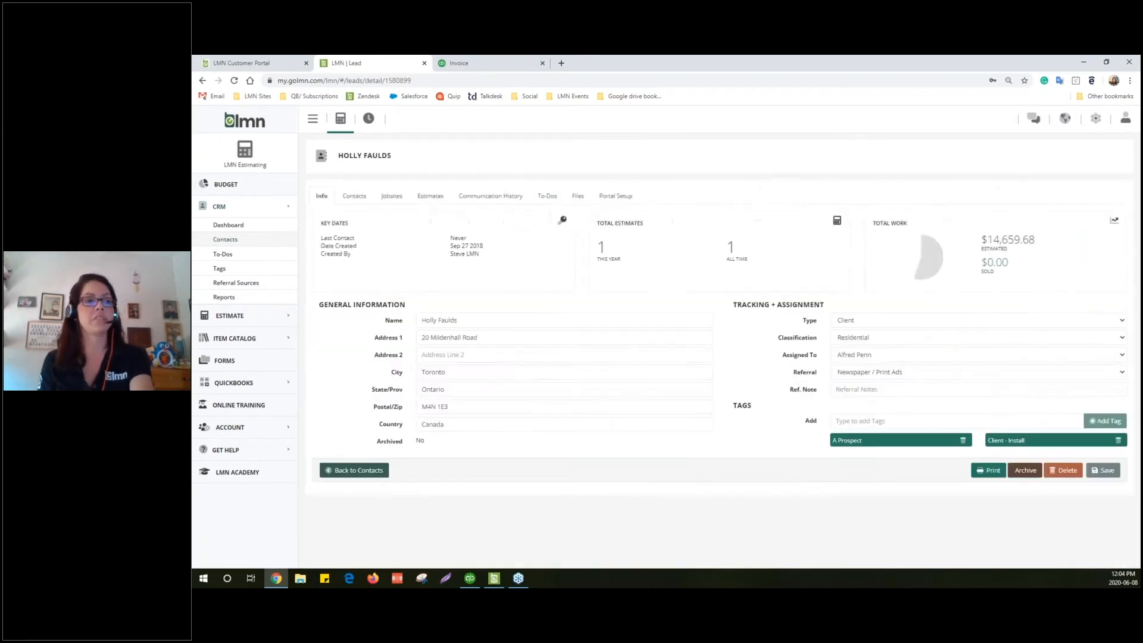
Check the contact's Portal Setup read permissions, then view its Portal Users list with one Admin
{"action": "left_click", "coordinate": [614, 199]}
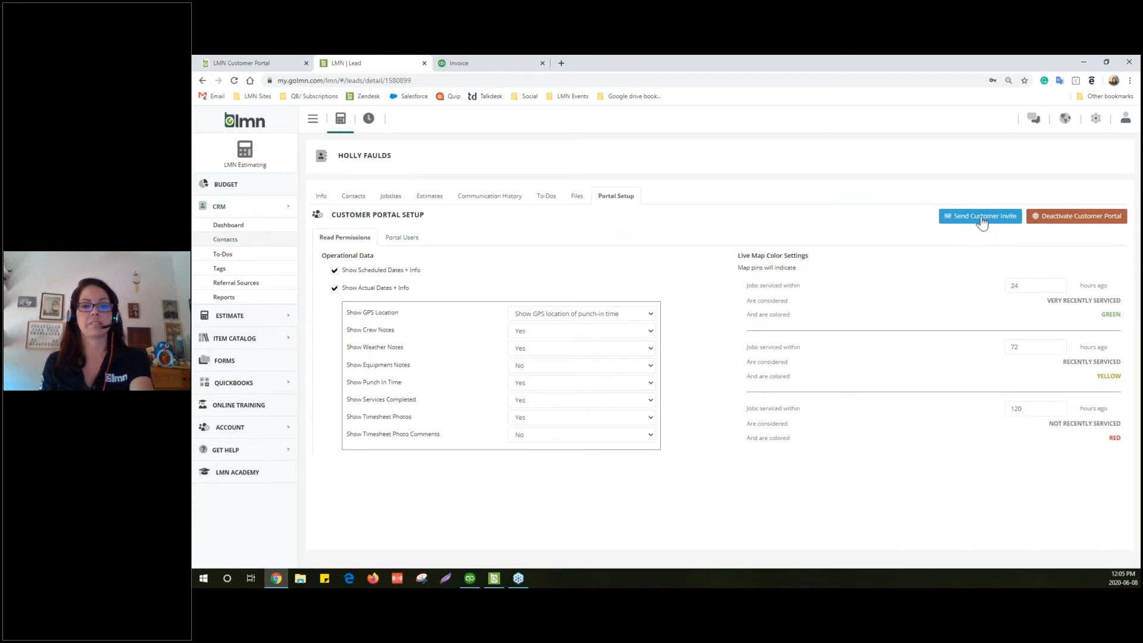
{"action": "left_click", "coordinate": [402, 238]}
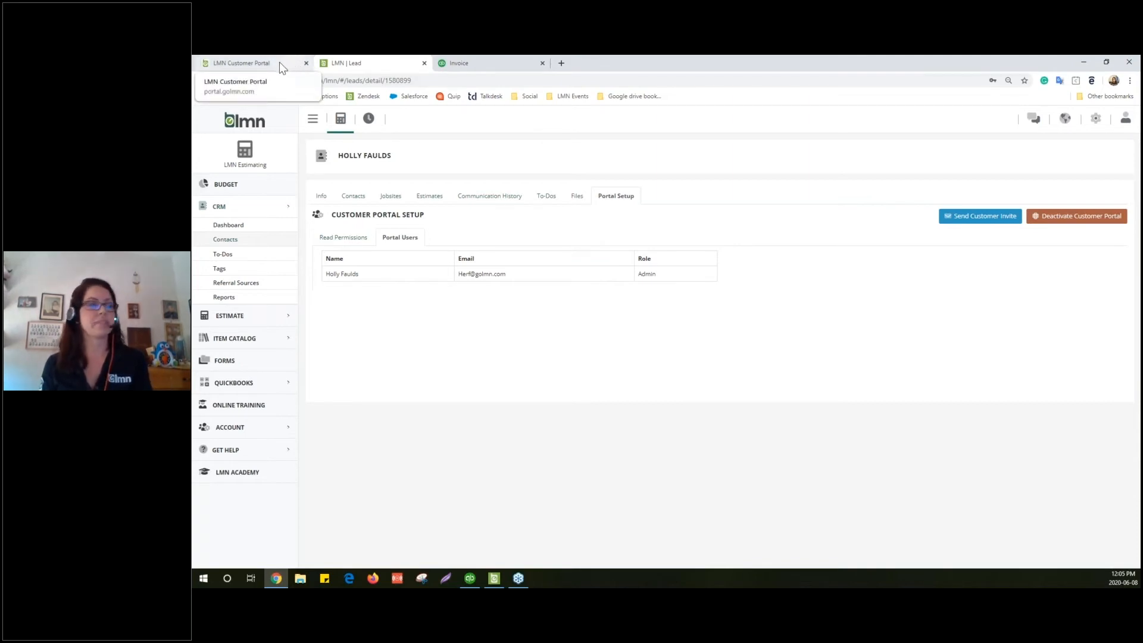
In the Customer Portal, zoom the Jobsites map, check Visit Details, then view the last-4-visits dashboard
{"action": "left_click", "coordinate": [259, 62]}
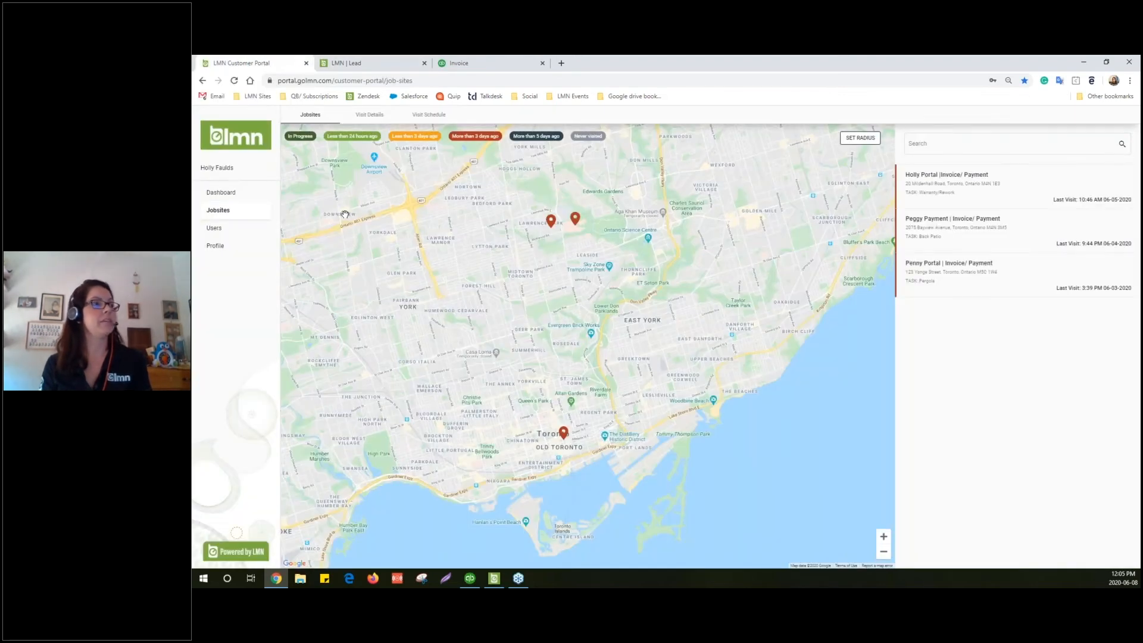
{"action": "scroll", "coordinate": [306, 178], "scroll_direction": "up", "scroll_amount": 1}
{"action": "scroll", "coordinate": [343, 213], "scroll_direction": "up", "scroll_amount": 2}
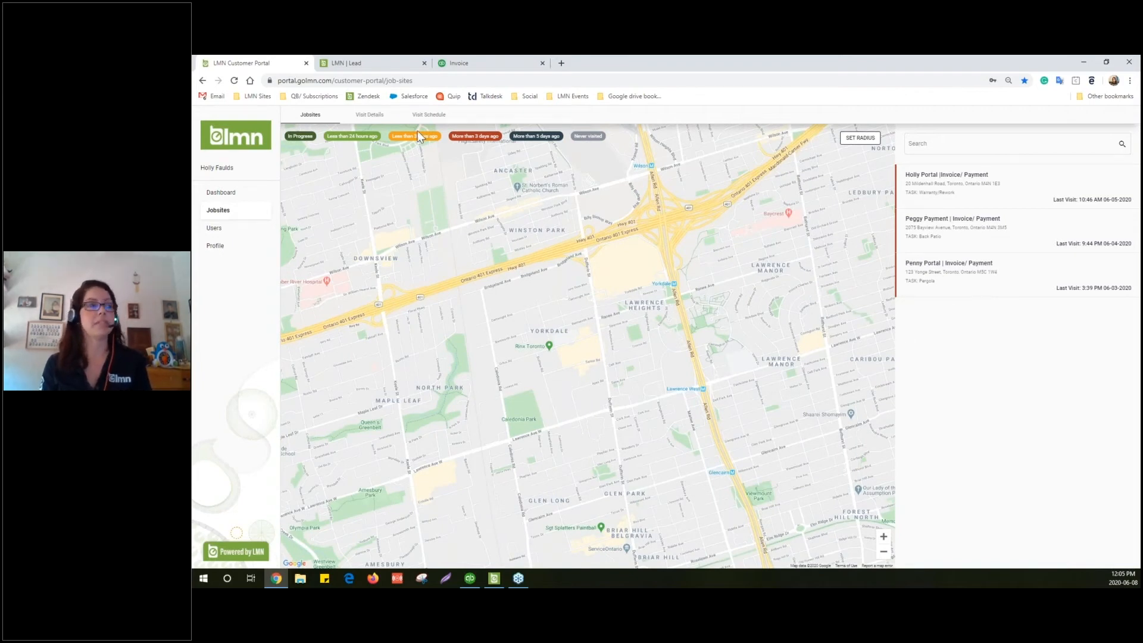
{"action": "left_click", "coordinate": [375, 115]}
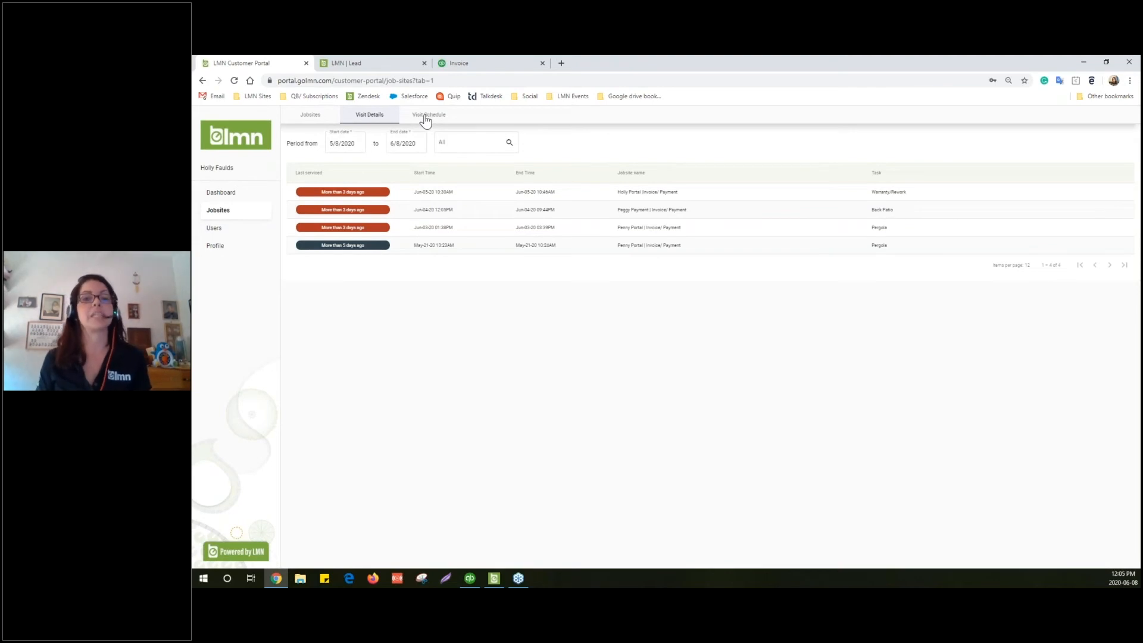
{"action": "left_click", "coordinate": [213, 201]}
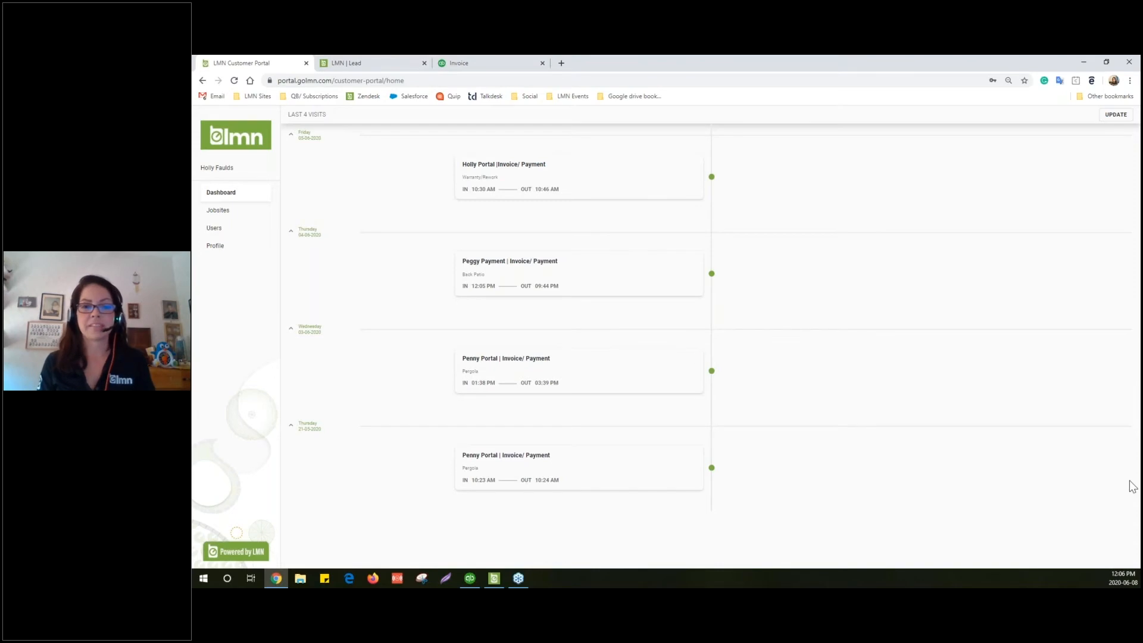
Bring the LMN QuickBooks Sync window over the browser, showing estimates, time, invoices and payments publishing
{"action": "key", "text": "alt+Tab"}
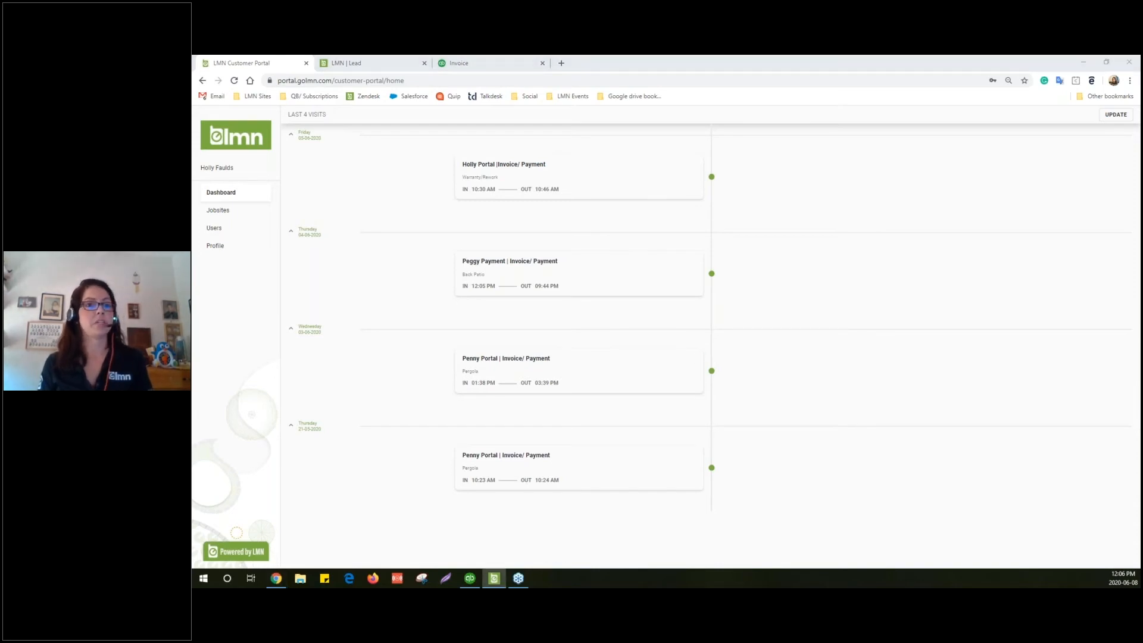
{"action": "mouse_move", "coordinate": [1140, 179]}
{"action": "left_mouse_down"}
{"action": "mouse_move", "coordinate": [516, 188]}
{"action": "mouse_move", "coordinate": [475, 172]}
{"action": "mouse_move", "coordinate": [478, 162]}
{"action": "left_mouse_up"}
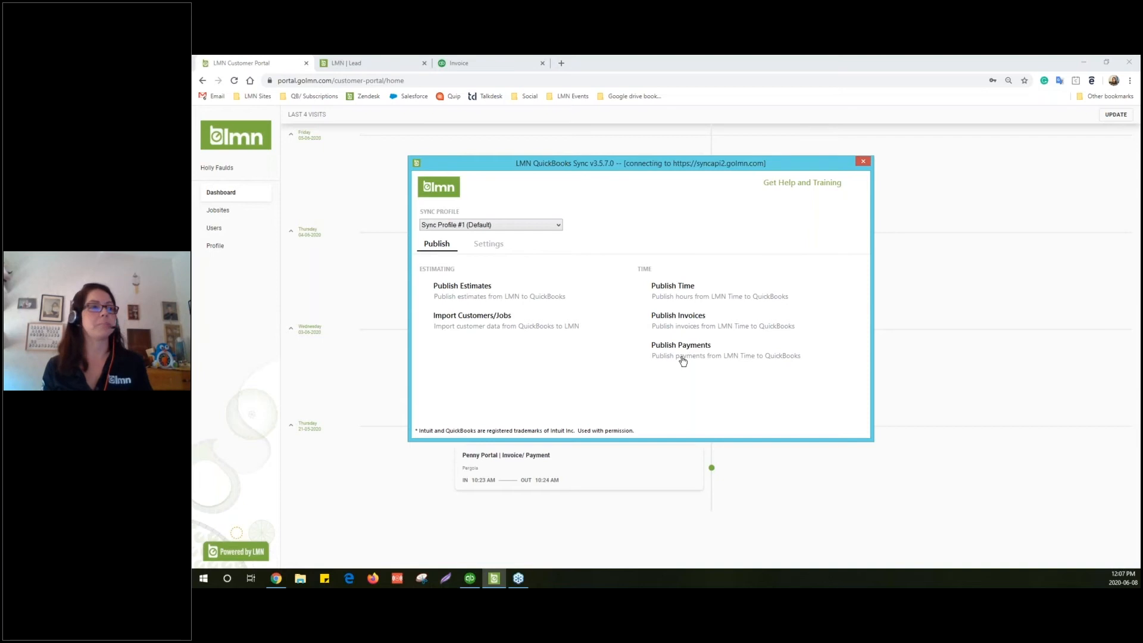
In Settings, start step 6 linking and confirm all cost codes are matched to QuickBooks items
{"action": "left_click", "coordinate": [486, 245]}
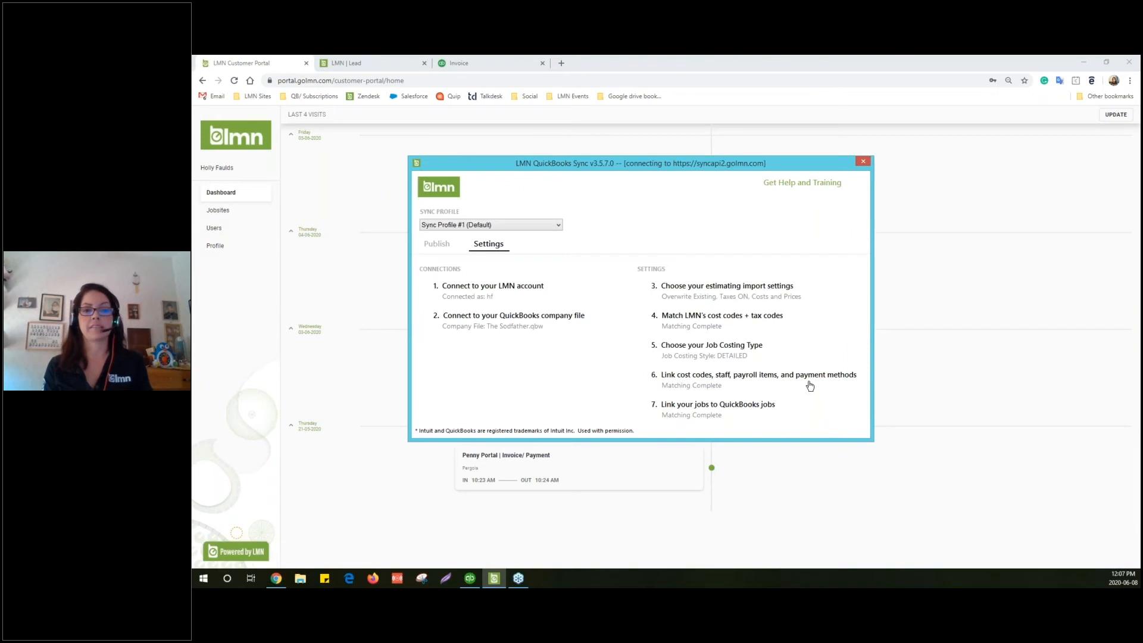
{"action": "left_click", "coordinate": [773, 375]}
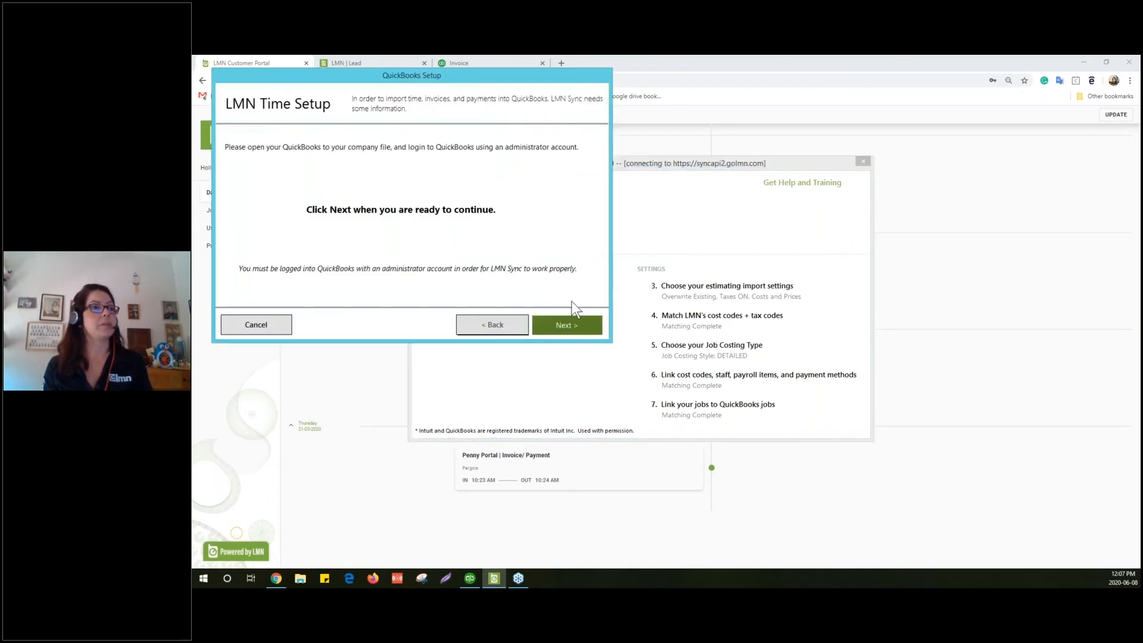
{"action": "left_click", "coordinate": [570, 323]}
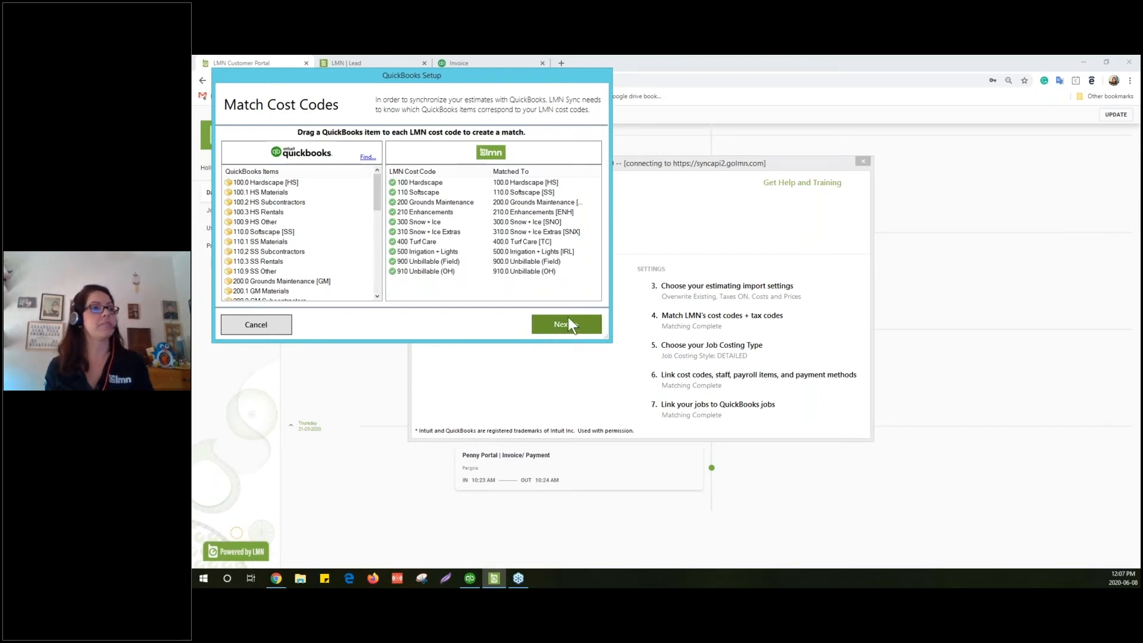
{"action": "left_click_drag", "start_coordinate": [499, 77], "coordinate": [670, 79]}
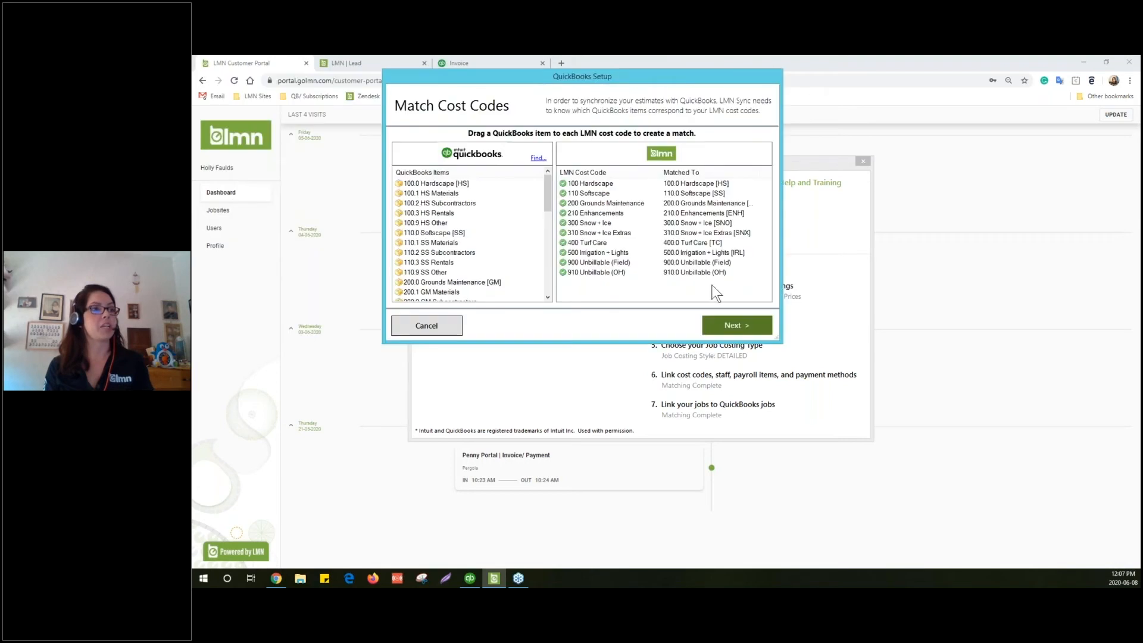
{"action": "left_click", "coordinate": [732, 326]}
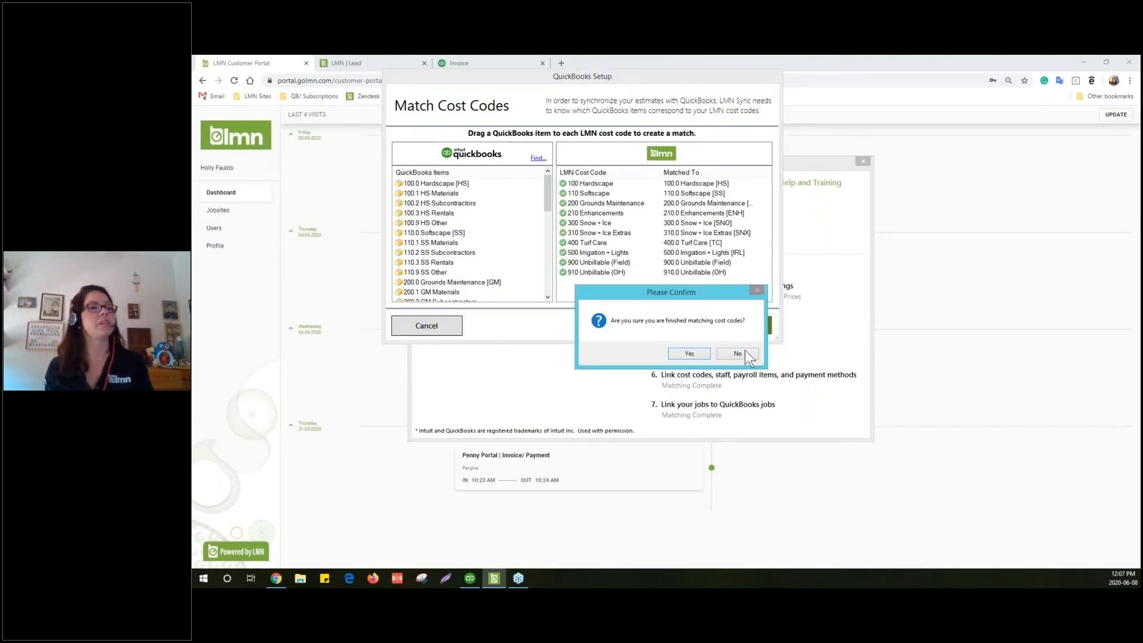
{"action": "left_click", "coordinate": [689, 353]}
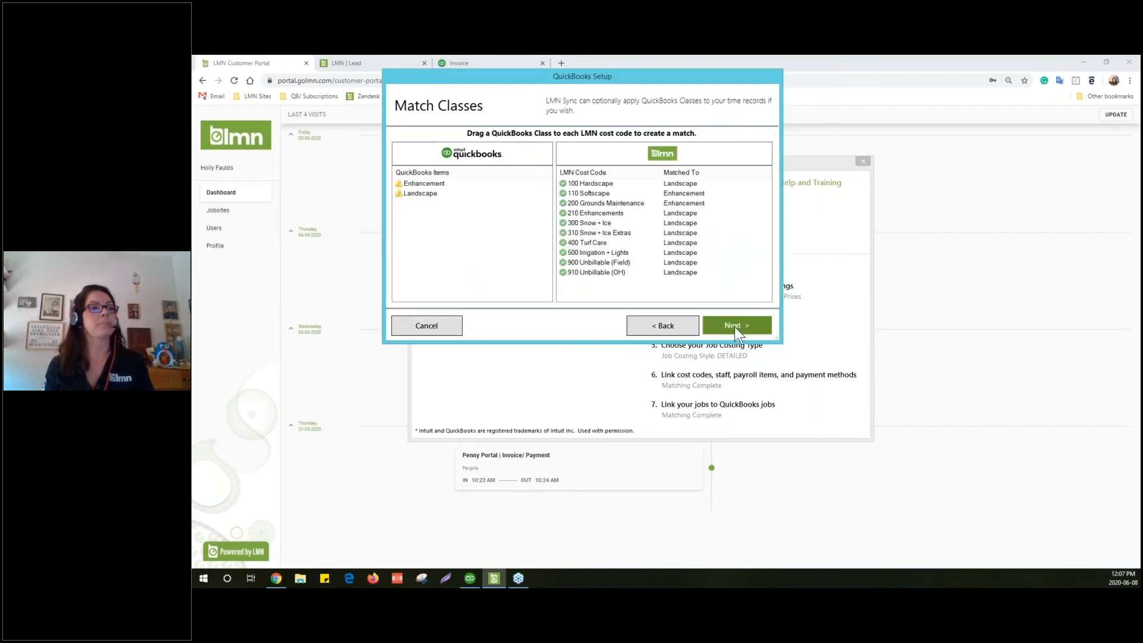
Accept the class, employee (one left unmatched) and payroll item matches
{"action": "left_click", "coordinate": [735, 327]}
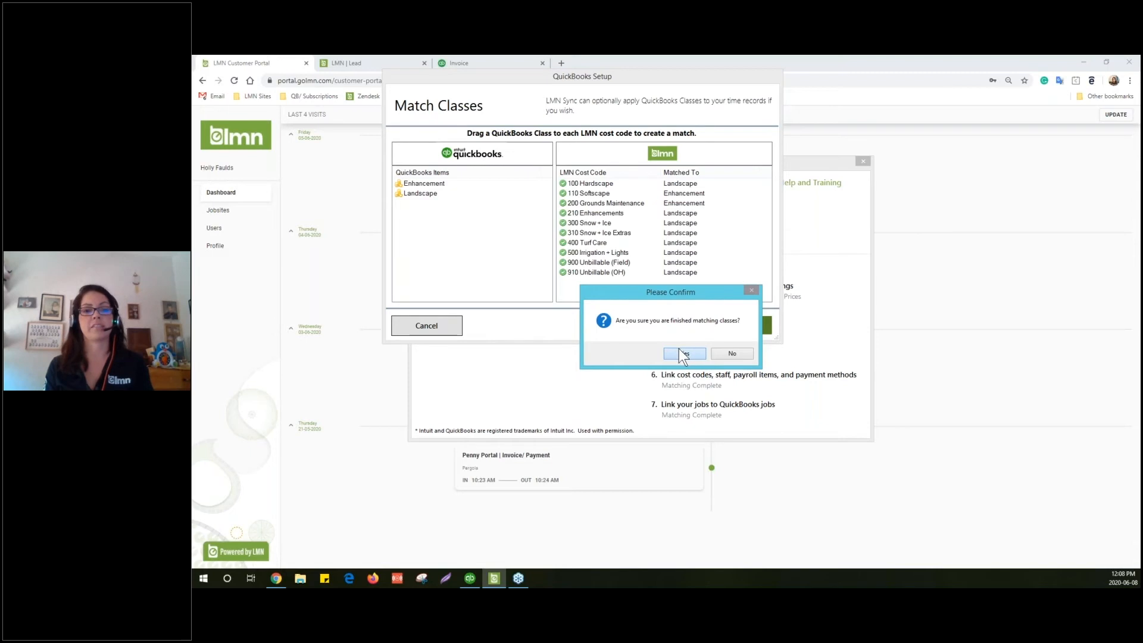
{"action": "left_click", "coordinate": [679, 348]}
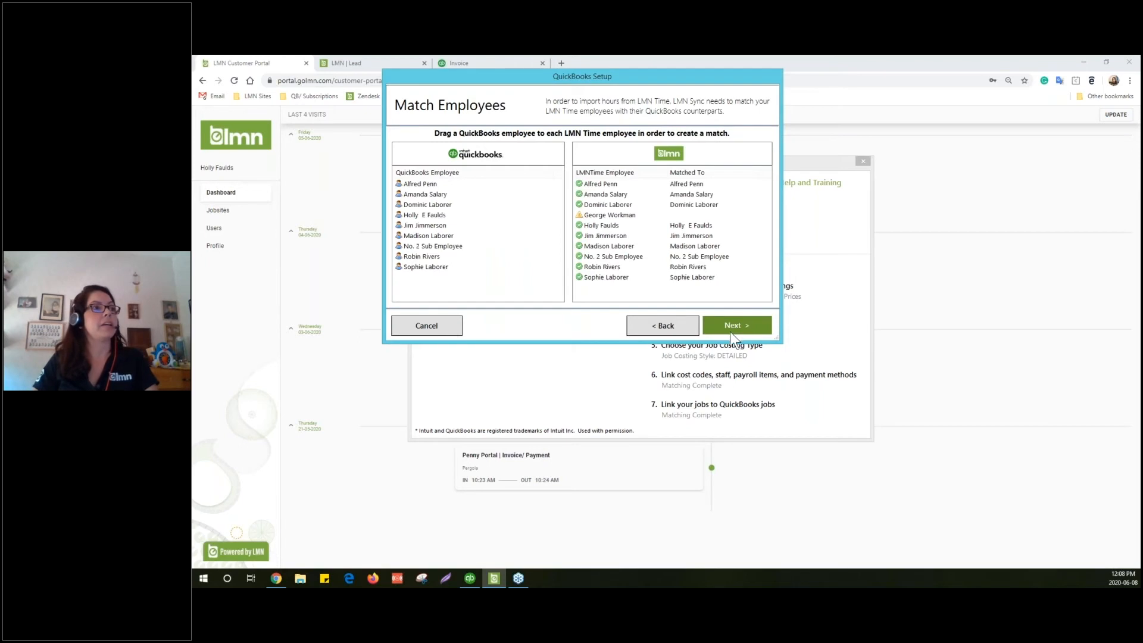
{"action": "left_click", "coordinate": [734, 323]}
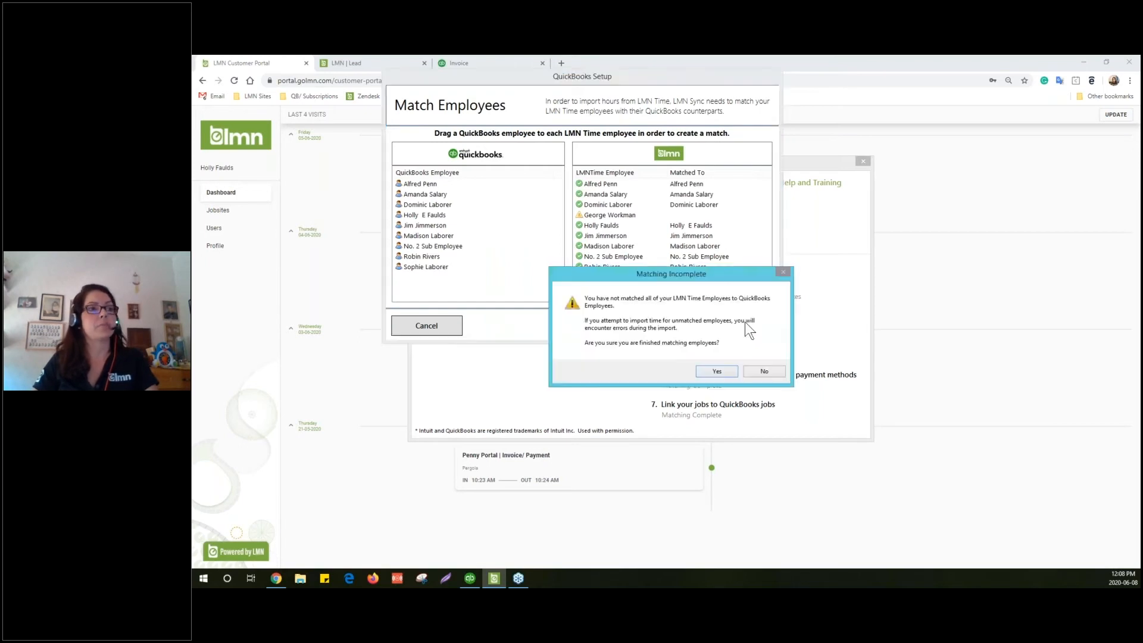
{"action": "left_click", "coordinate": [723, 374]}
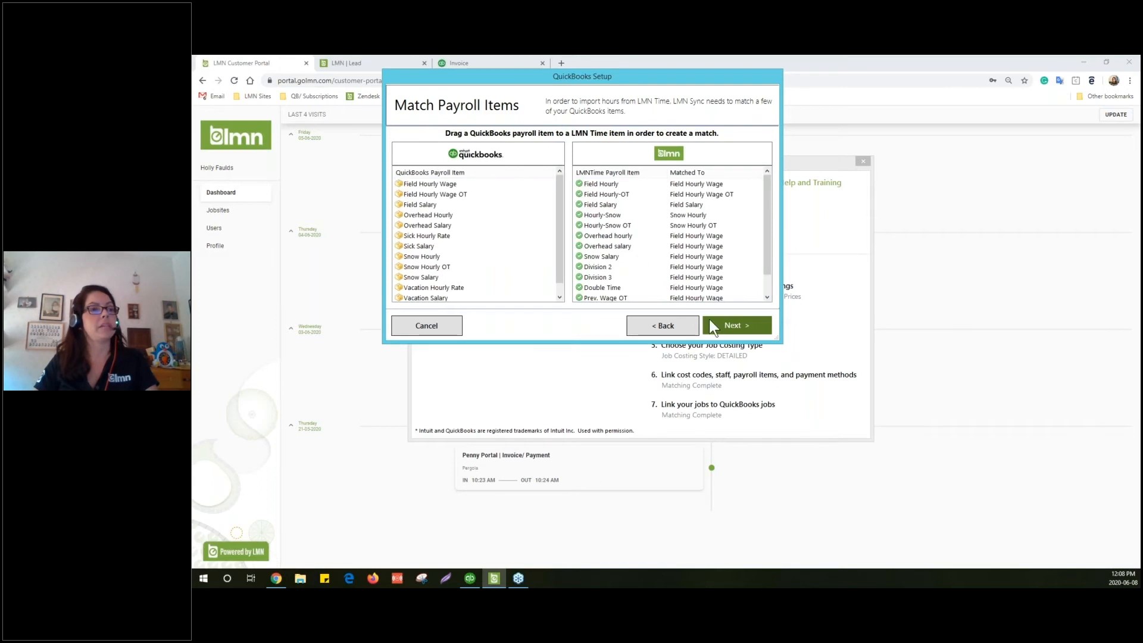
{"action": "left_click", "coordinate": [717, 327]}
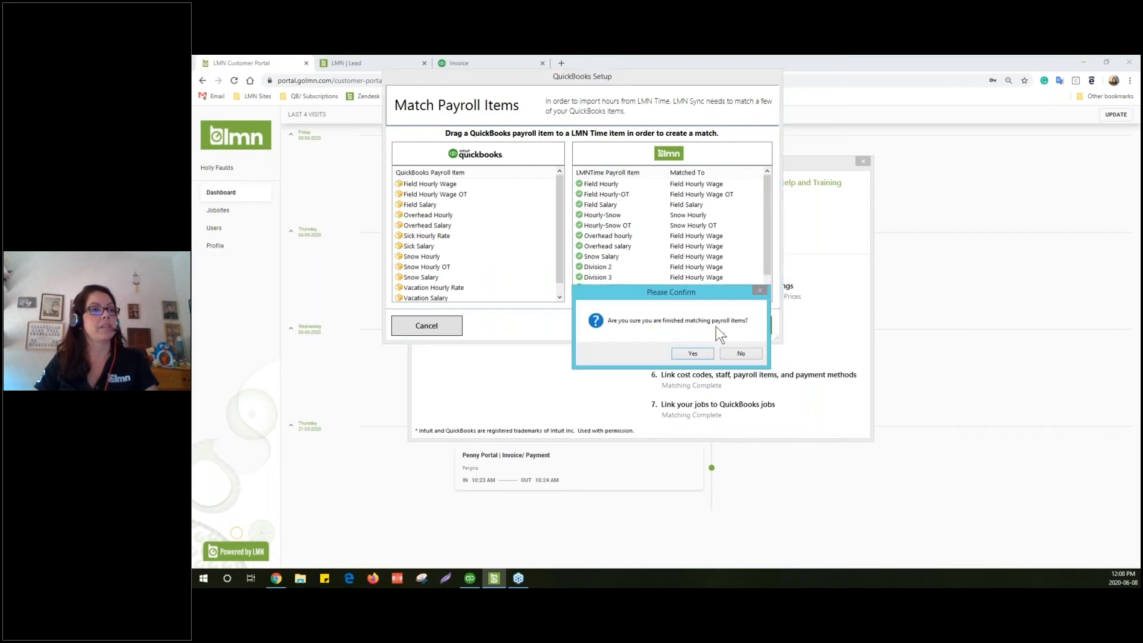
{"action": "left_click", "coordinate": [693, 353]}
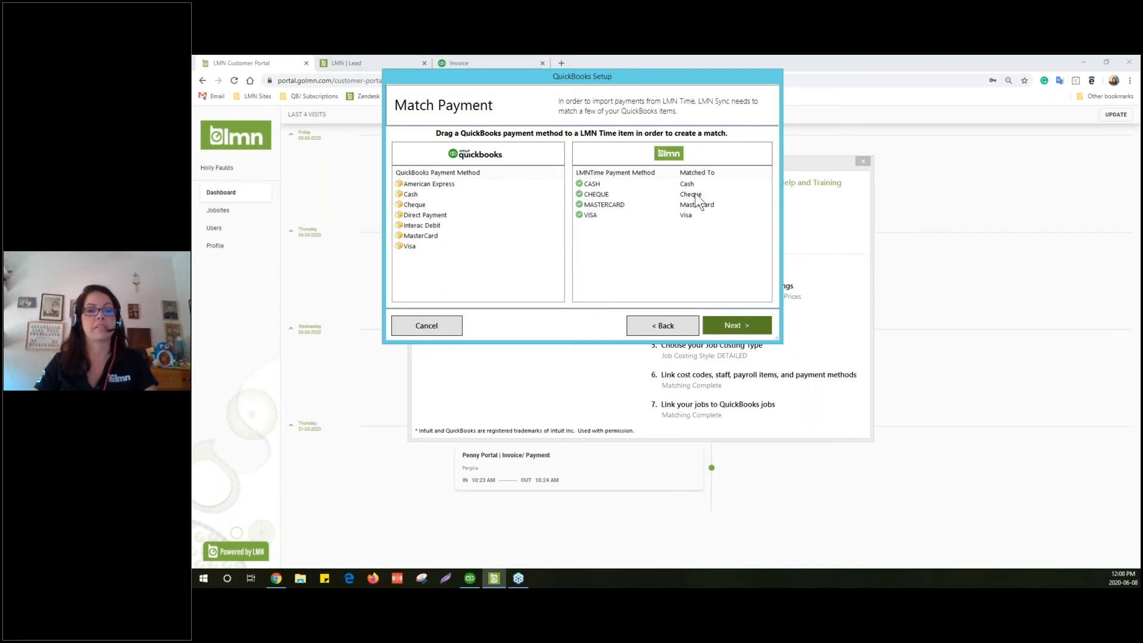
Match QuickBooks Cash to CASH, keep Bank Account and Accounts Receivable defaults, and complete setup
{"action": "left_click_drag", "start_coordinate": [409, 195], "coordinate": [652, 179]}
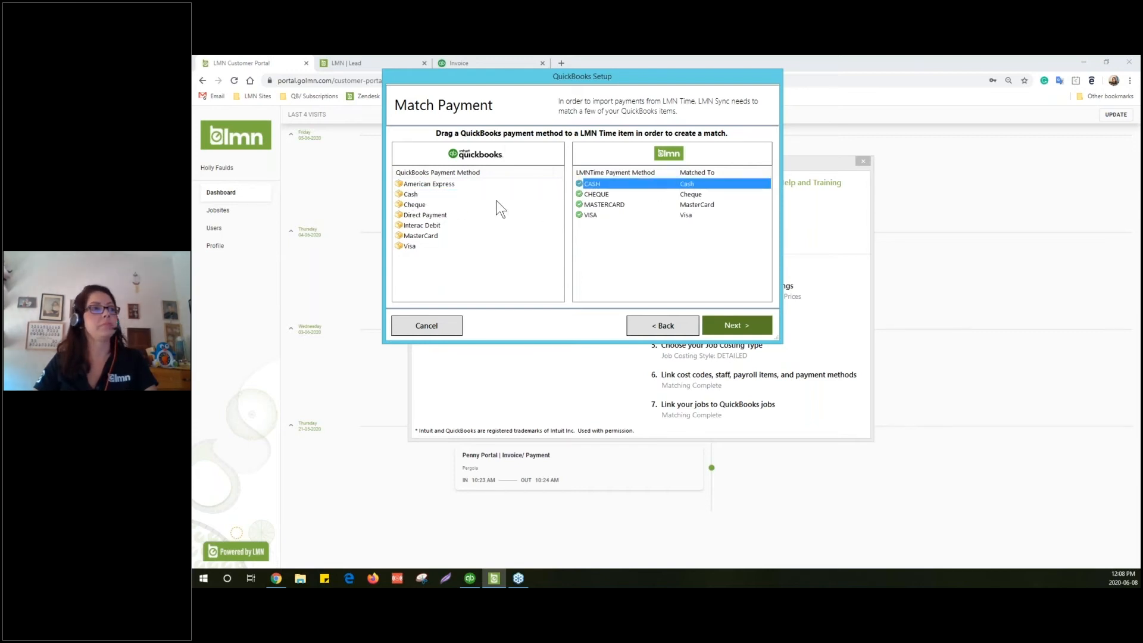
{"action": "left_click", "coordinate": [734, 321]}
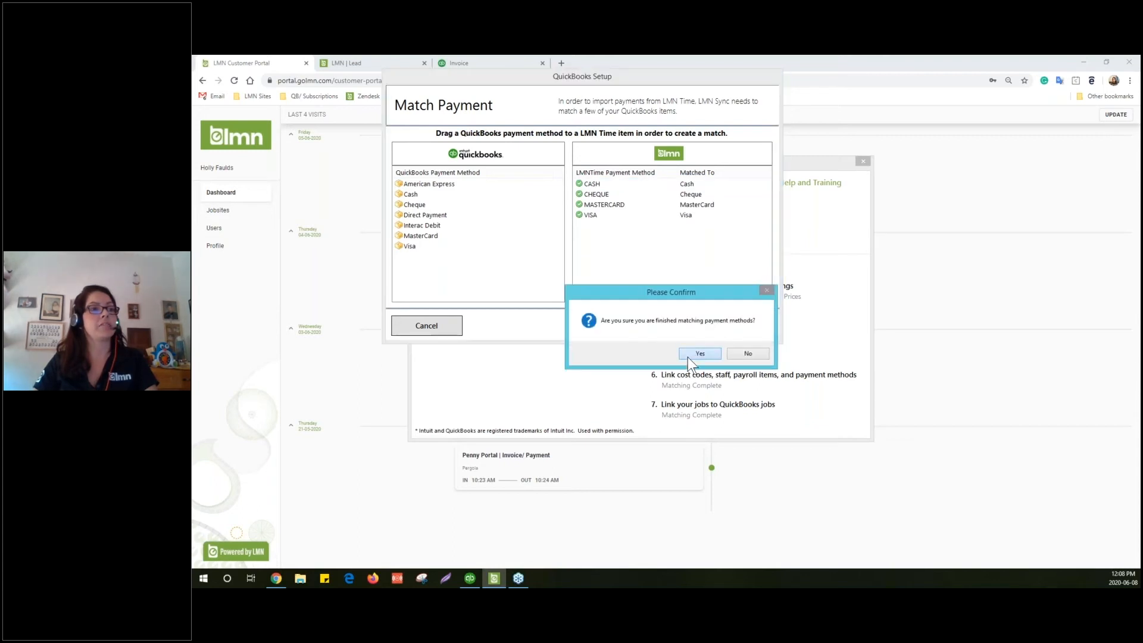
{"action": "left_click", "coordinate": [687, 356]}
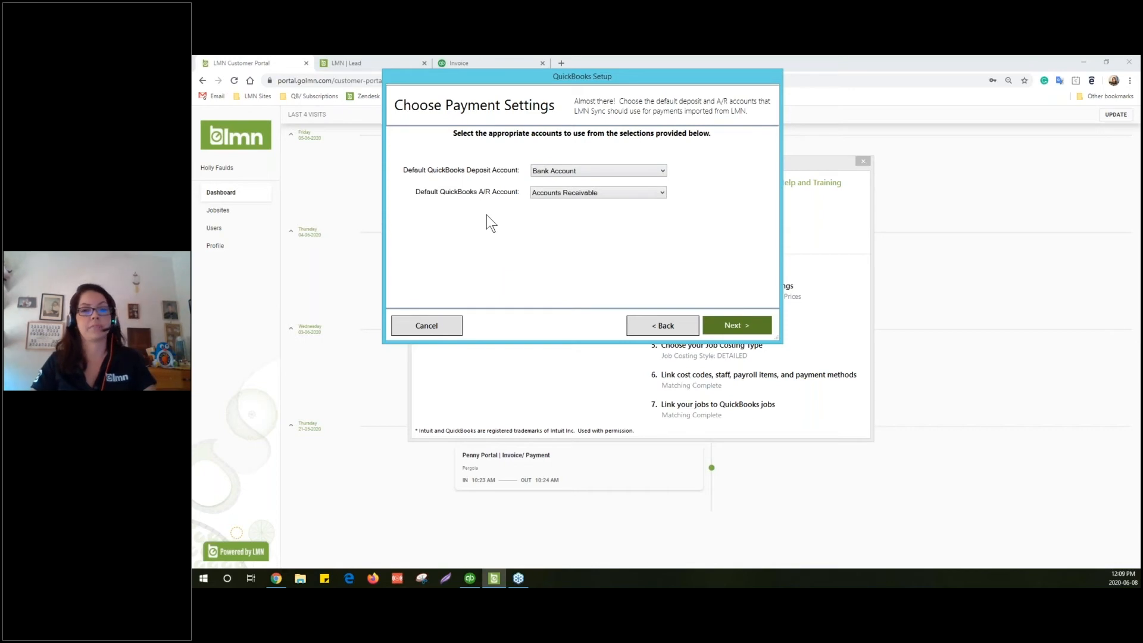
{"action": "left_click", "coordinate": [738, 322]}
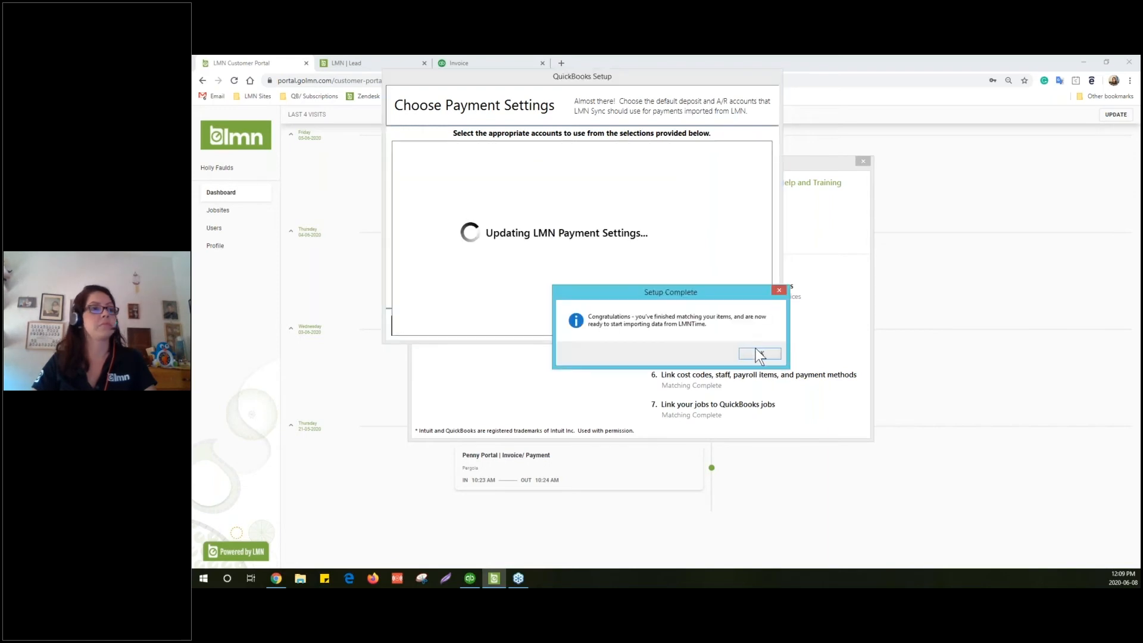
{"action": "left_click", "coordinate": [759, 352]}
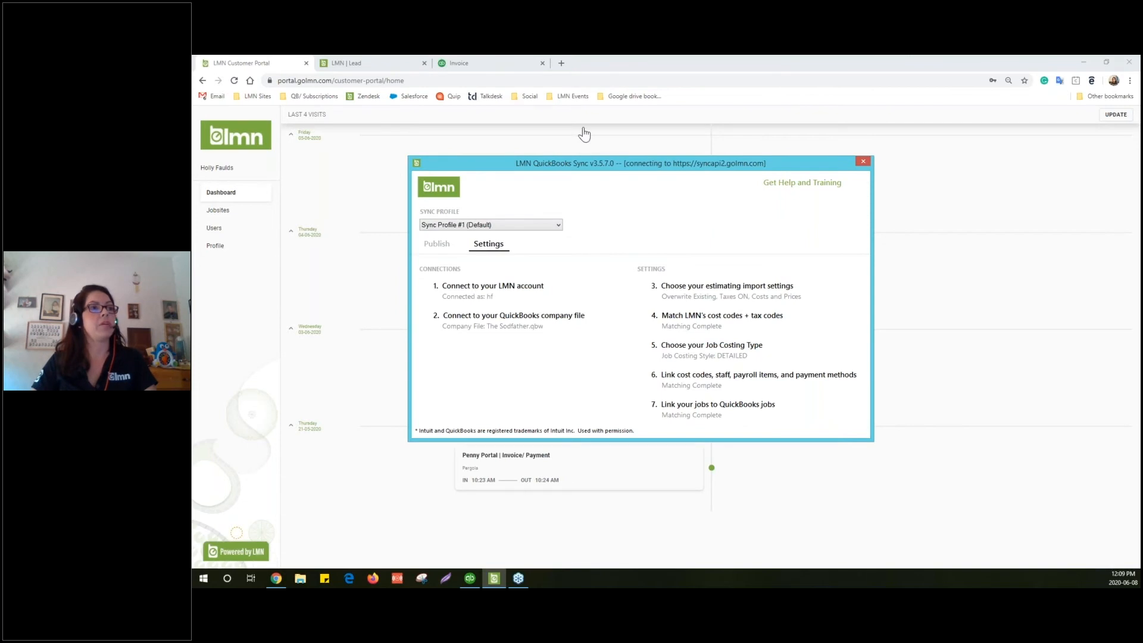
Return to LMN in Chrome and load LMN Time's Timesheet List of 5 approved timesheets
{"action": "left_click_drag", "start_coordinate": [639, 171], "coordinate": [755, 189]}
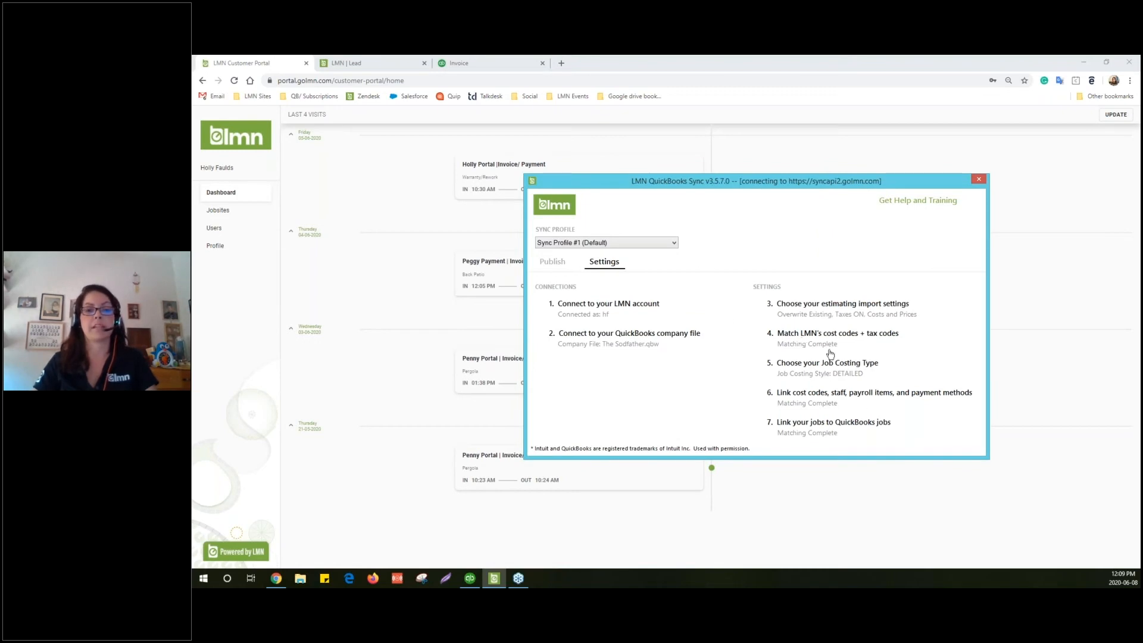
{"action": "left_click", "coordinate": [349, 60]}
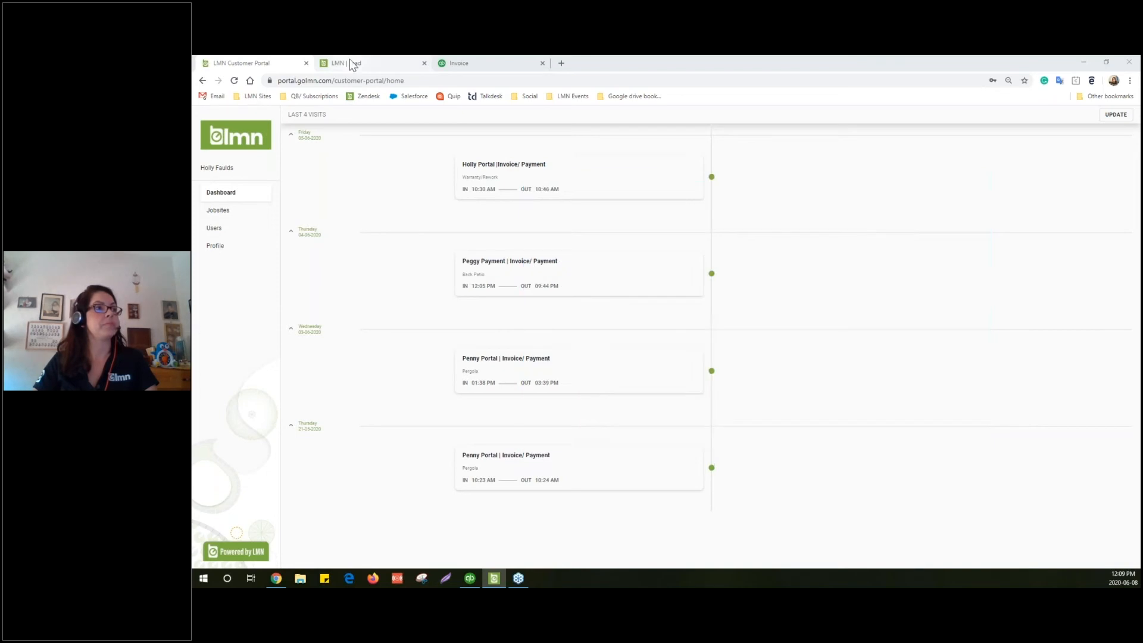
{"action": "left_click", "coordinate": [367, 122]}
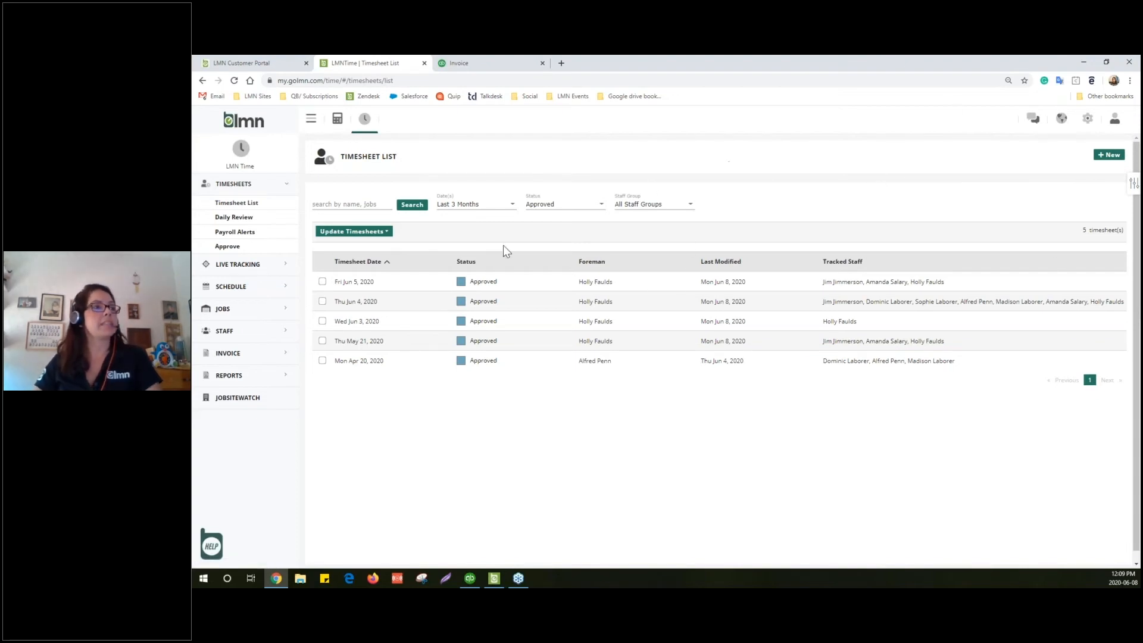
Add AMERICAN EXPRESS as a new payment method under Invoice > Payment Settings
{"action": "left_click", "coordinate": [1088, 120]}
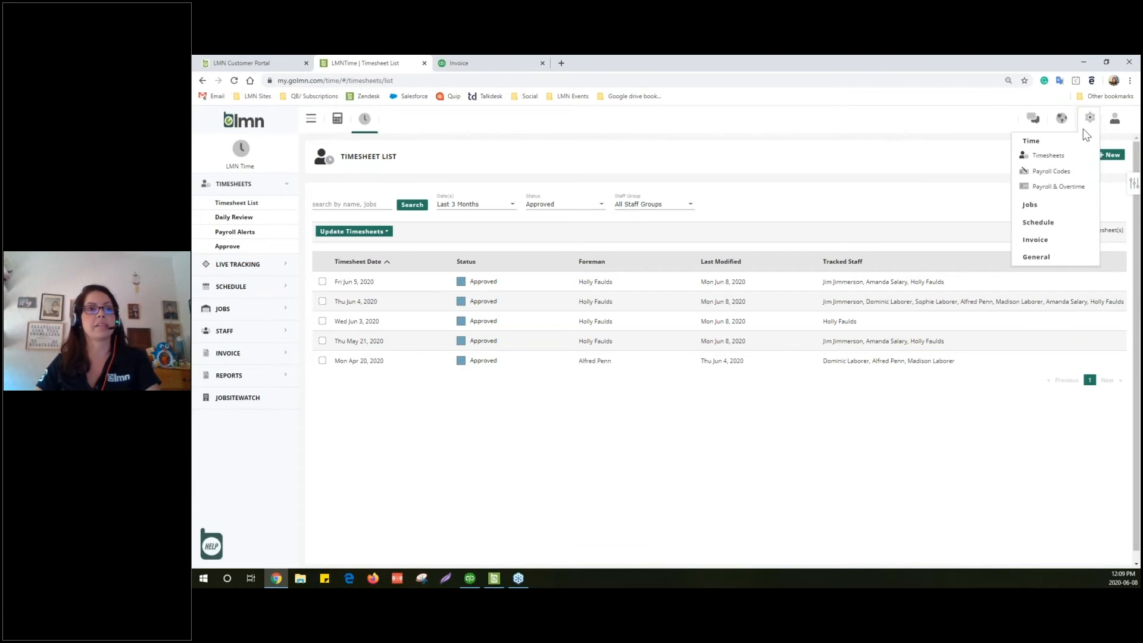
{"action": "left_click", "coordinate": [1041, 245]}
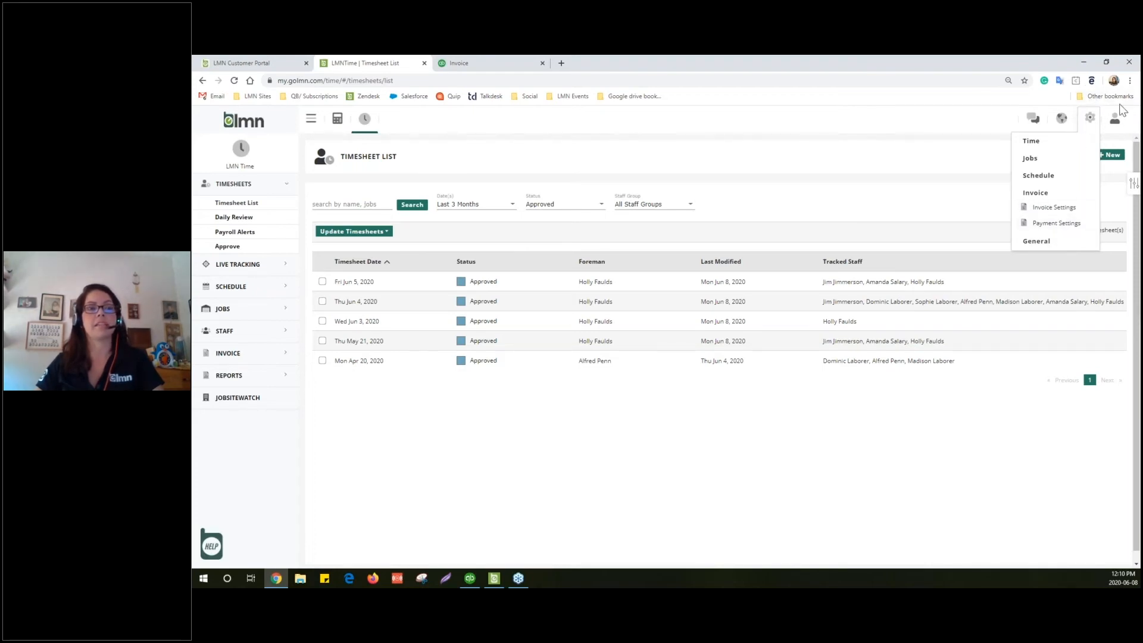
{"action": "left_click", "coordinate": [1045, 226]}
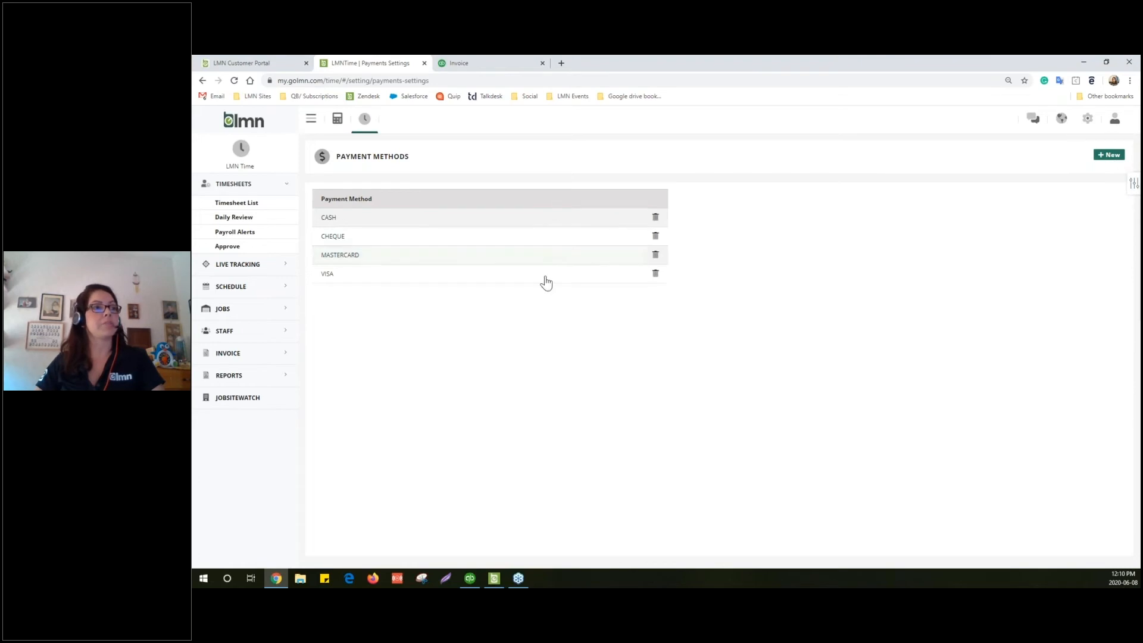
{"action": "left_click", "coordinate": [1109, 156]}
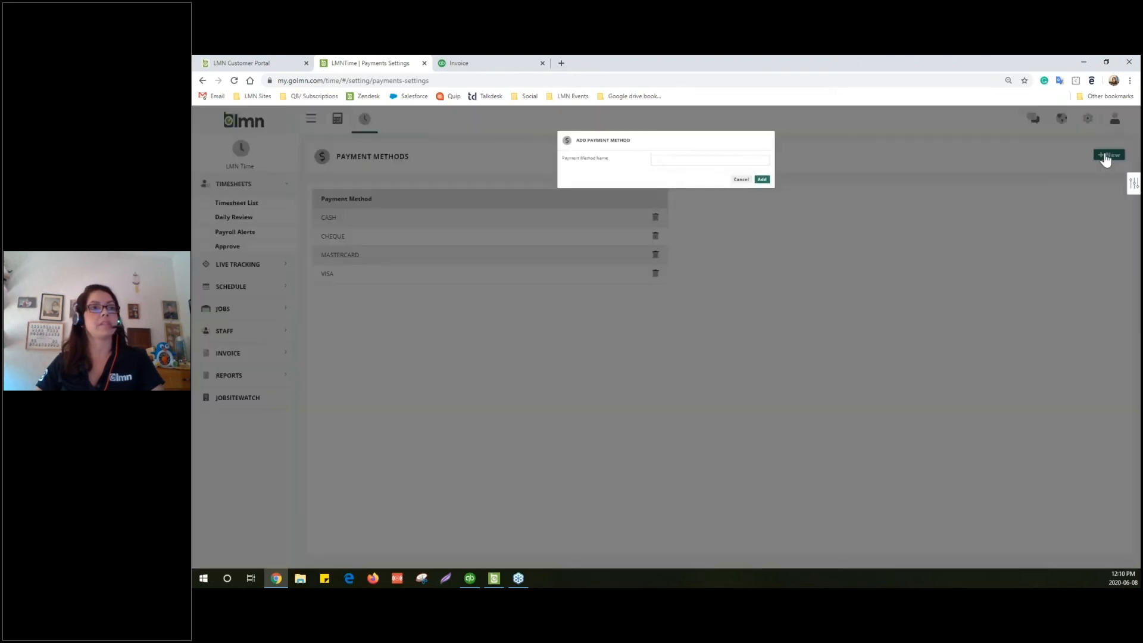
{"action": "left_click", "coordinate": [705, 165]}
{"action": "type", "text": "AME"}
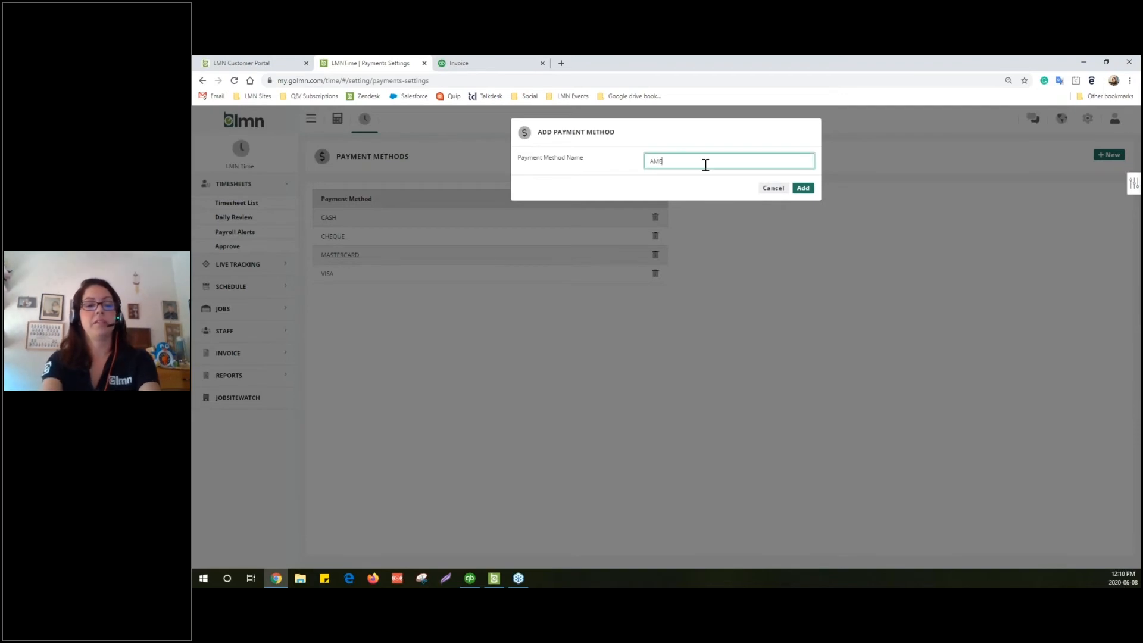
{"action": "type", "text": "RICAN EXPRESS"}
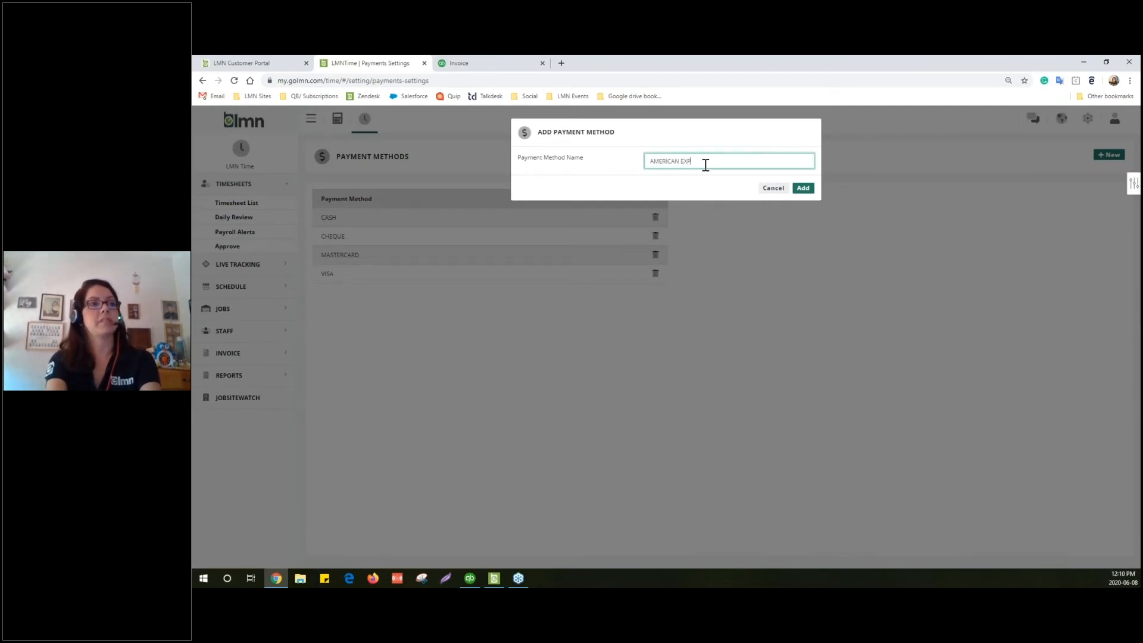
{"action": "left_click", "coordinate": [803, 188]}
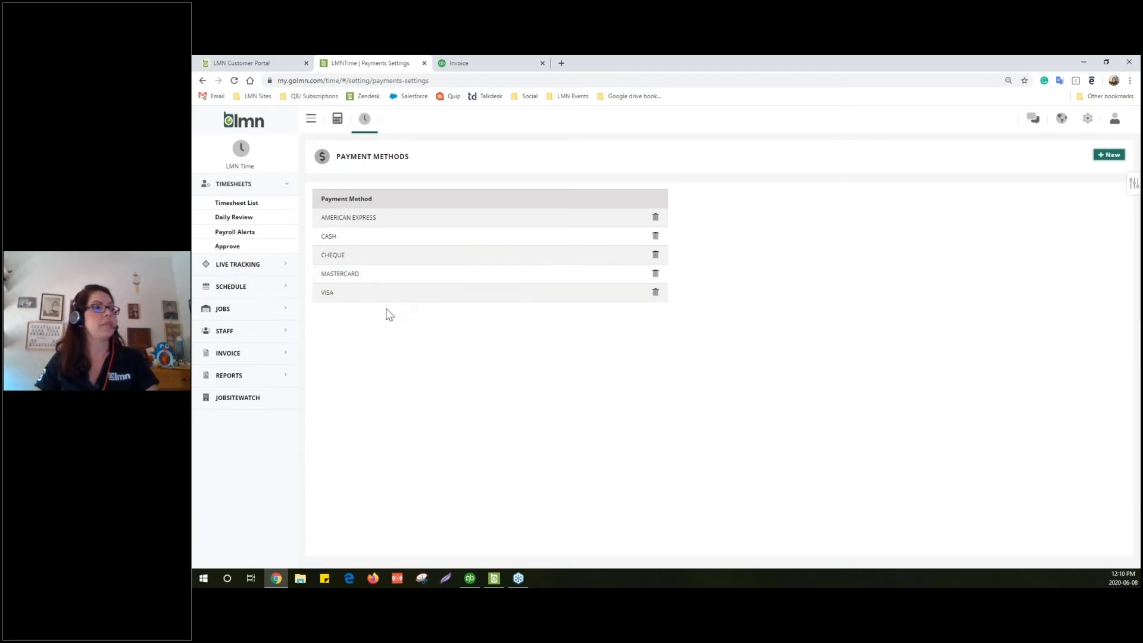
{"action": "left_click", "coordinate": [236, 356]}
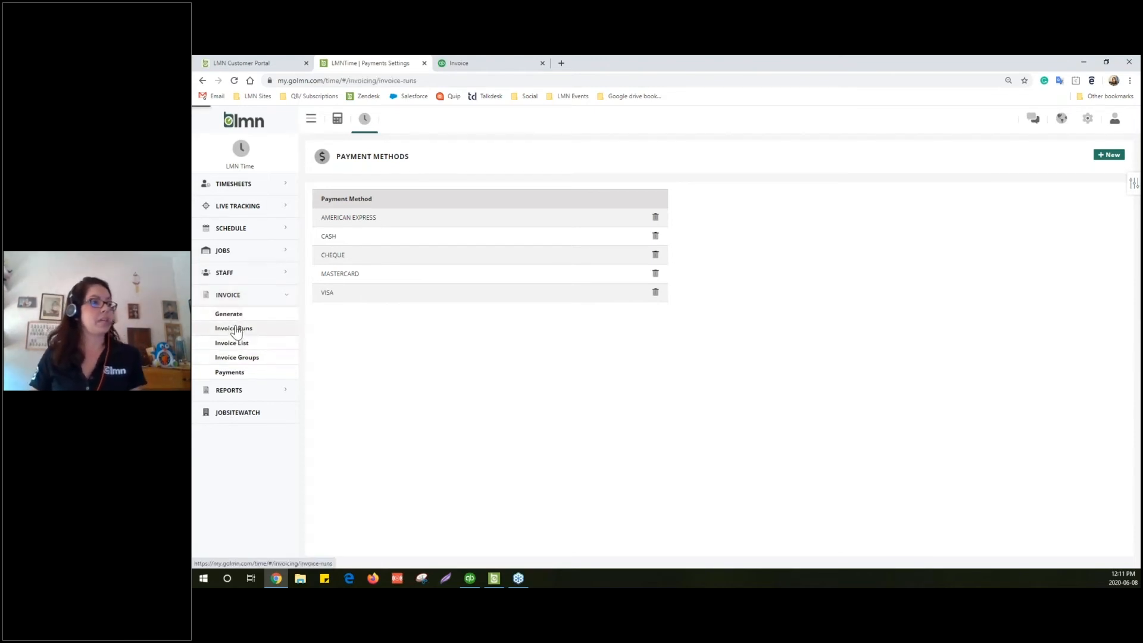
Open the latest invoice run's $125.00 invoice and set it to Approved
{"action": "left_click", "coordinate": [235, 329]}
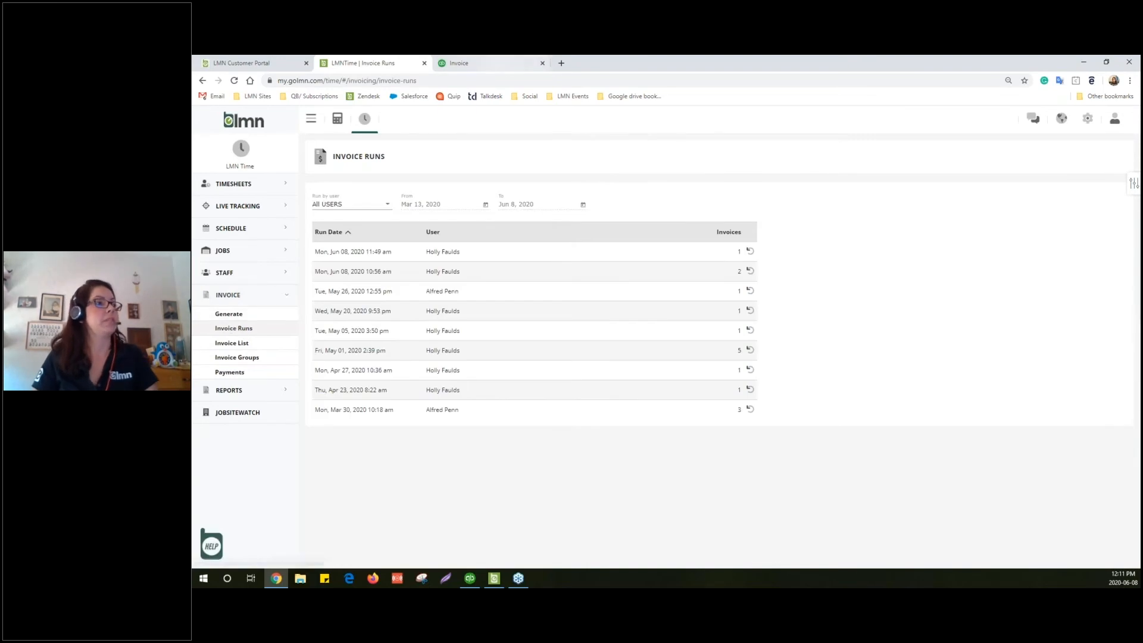
{"action": "left_click", "coordinate": [355, 256]}
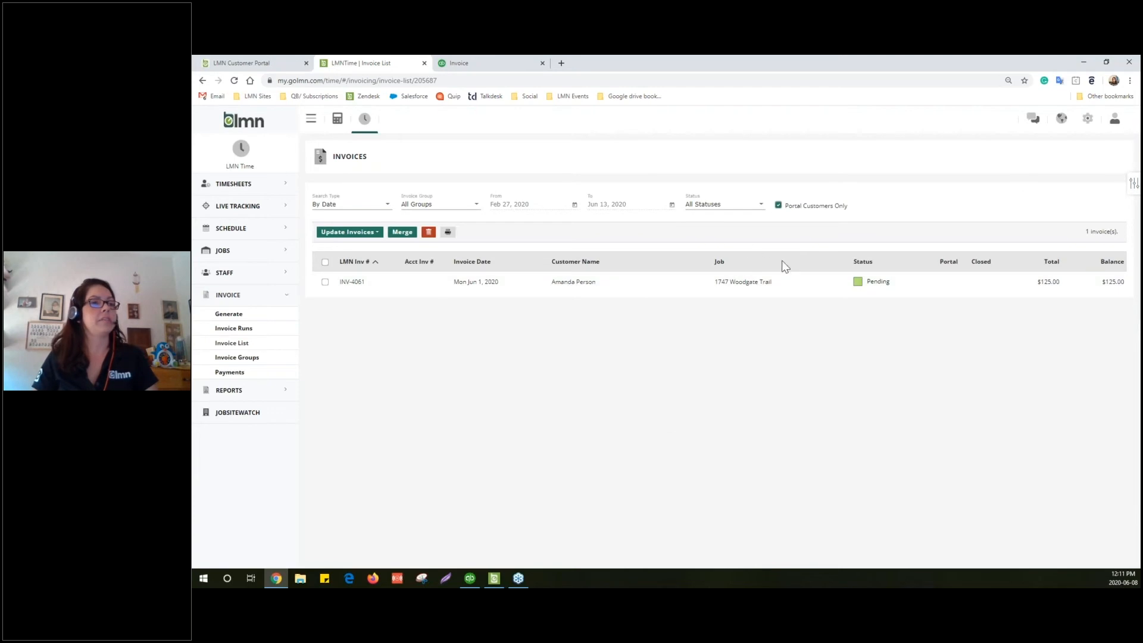
{"action": "left_click", "coordinate": [495, 287]}
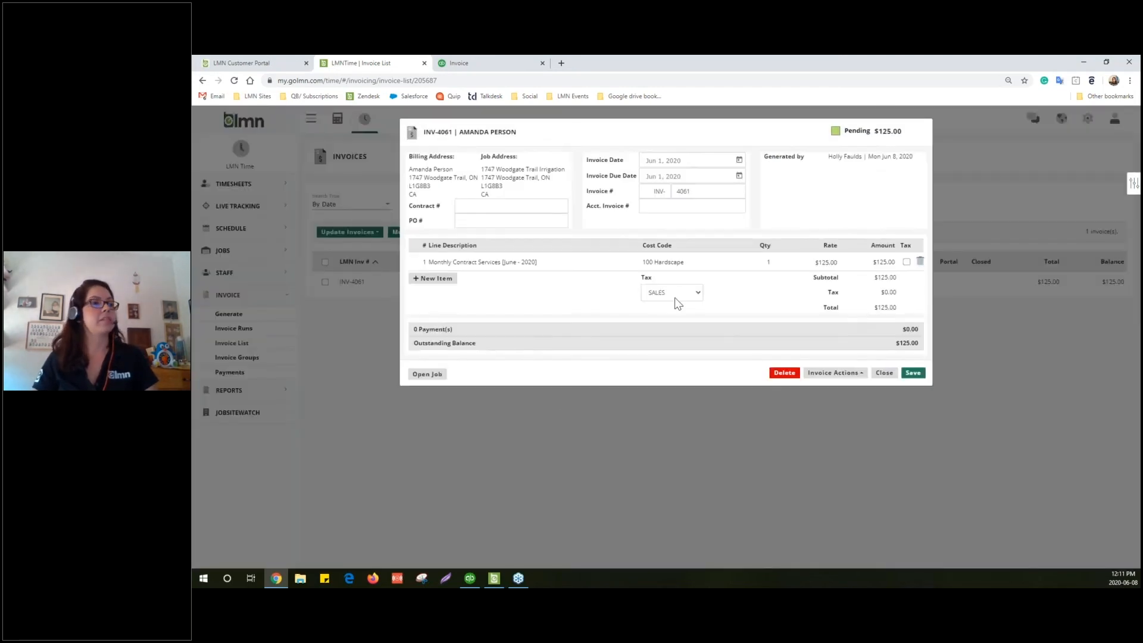
{"action": "left_click", "coordinate": [833, 375]}
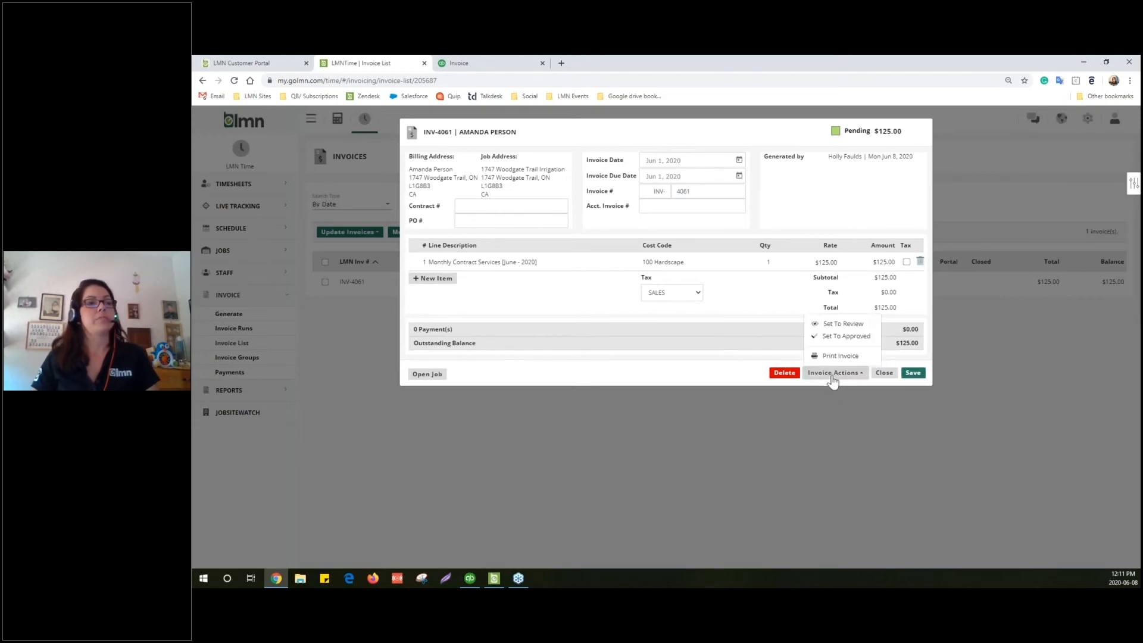
{"action": "left_click", "coordinate": [847, 337]}
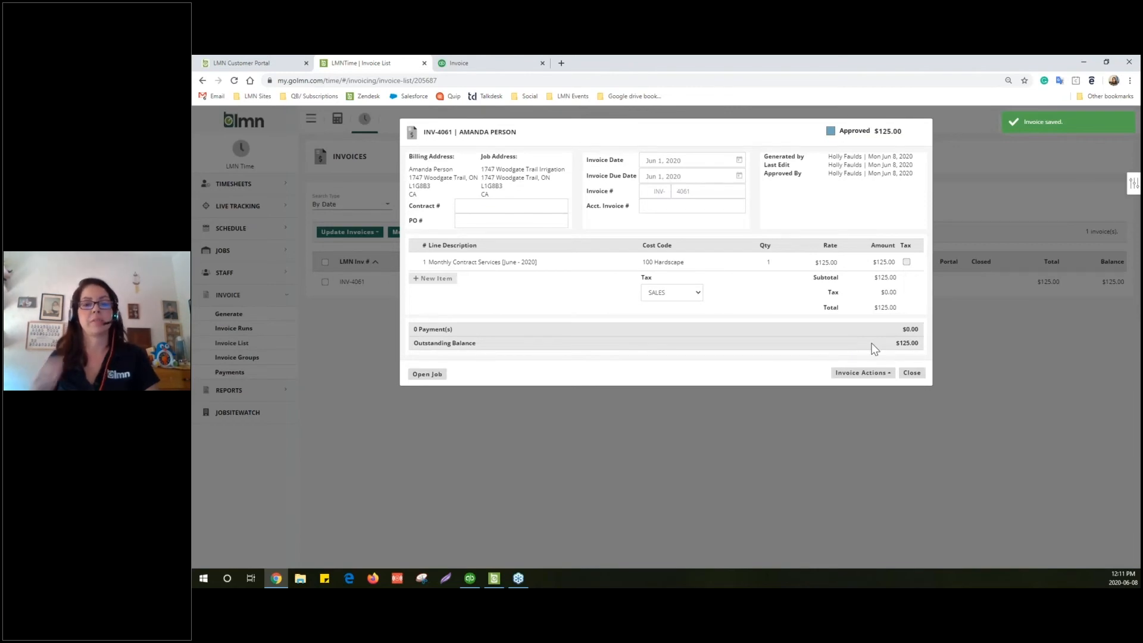
Queue the approved invoice with Export To QB, then close it
{"action": "left_click", "coordinate": [865, 373]}
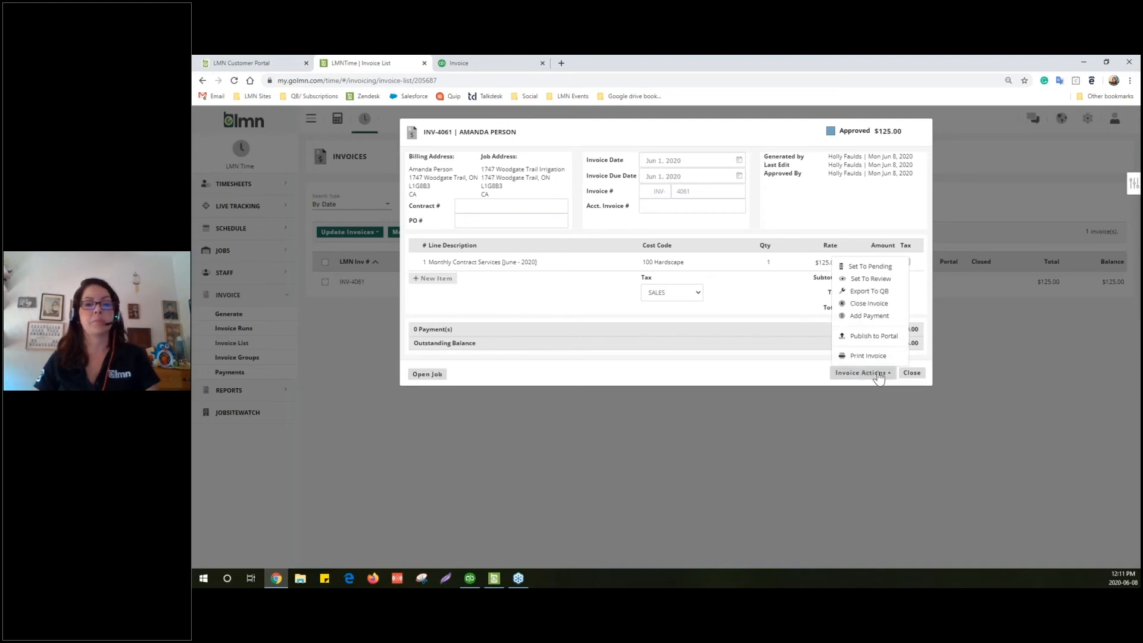
{"action": "left_click", "coordinate": [860, 292]}
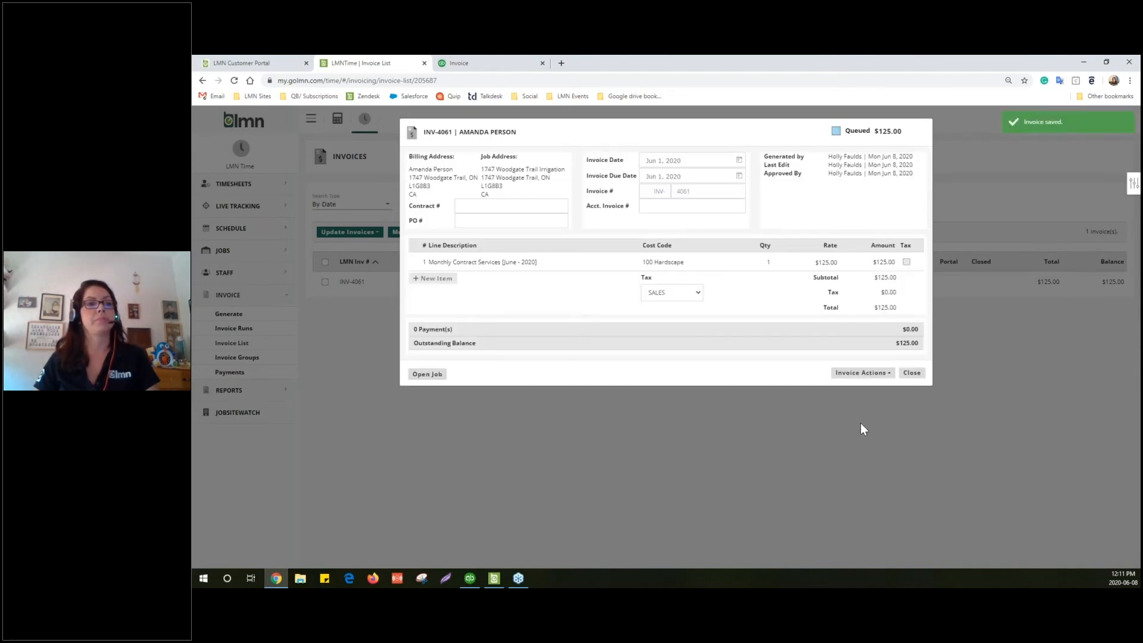
{"action": "left_click", "coordinate": [915, 374]}
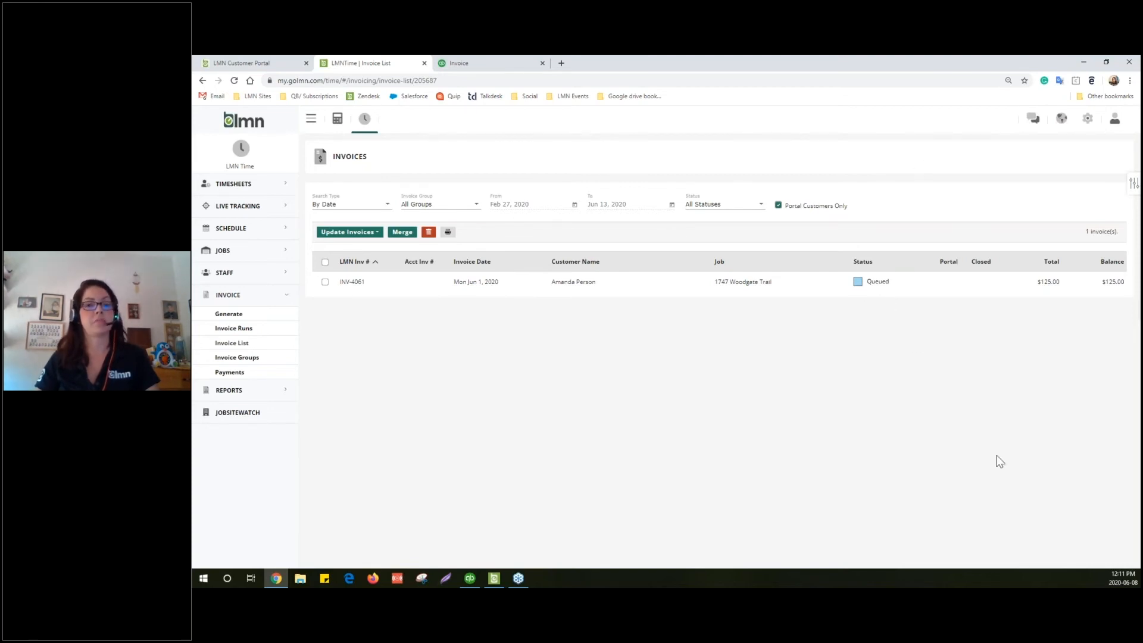
Bring up LMN QuickBooks Sync and start Publish Invoices from the Publish tab
{"action": "left_click", "coordinate": [492, 580]}
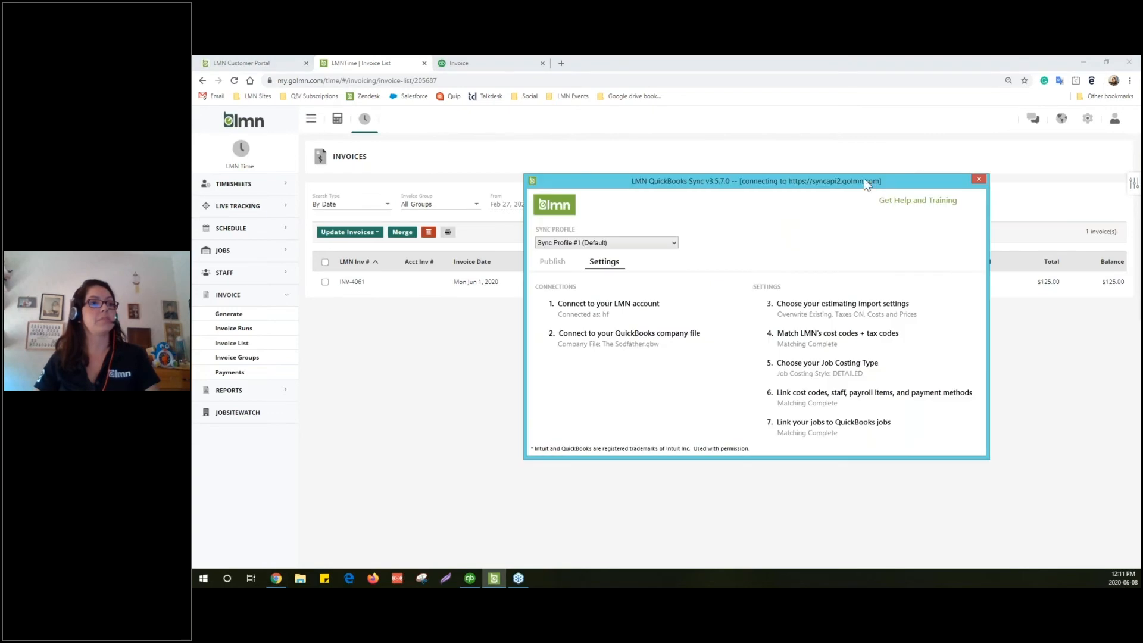
{"action": "left_click_drag", "start_coordinate": [888, 171], "coordinate": [842, 91]}
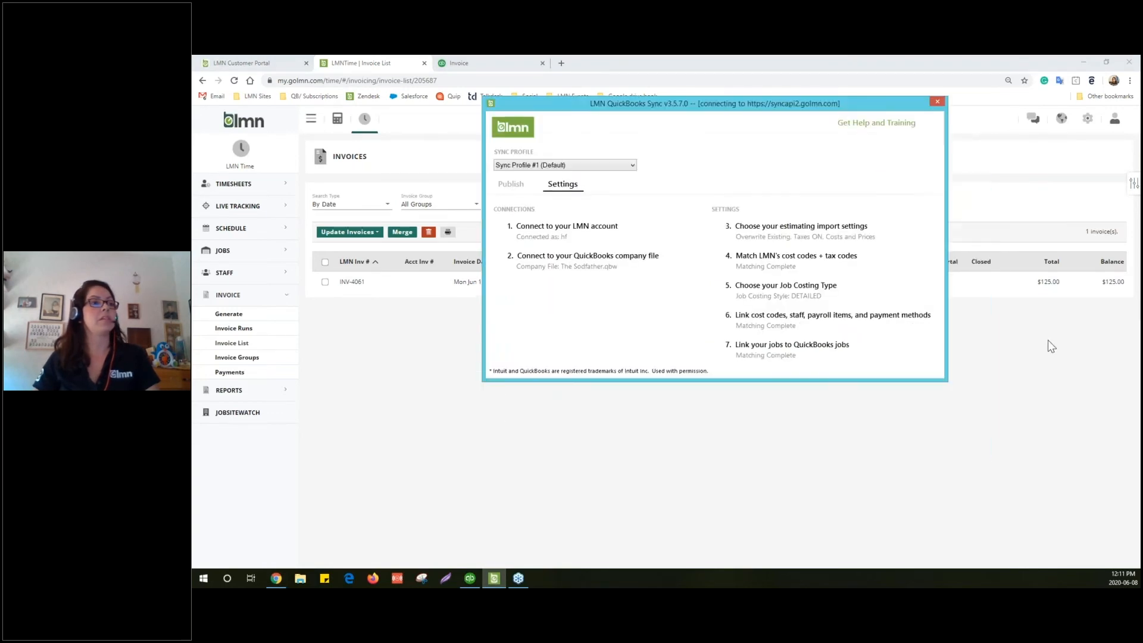
{"action": "left_click", "coordinate": [520, 183]}
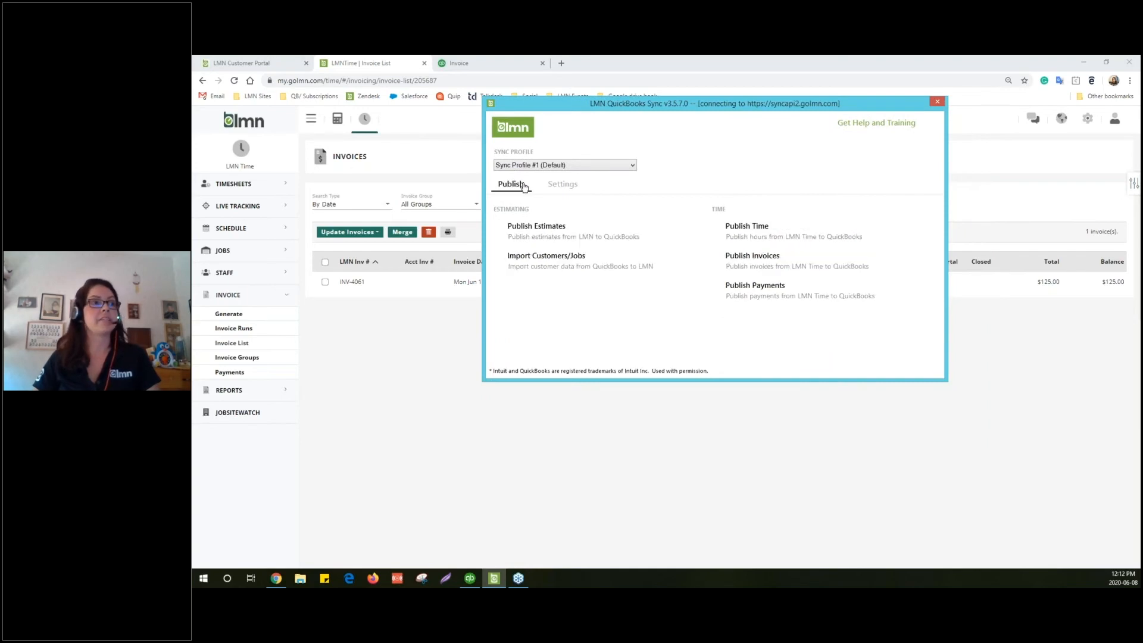
{"action": "left_click", "coordinate": [762, 259]}
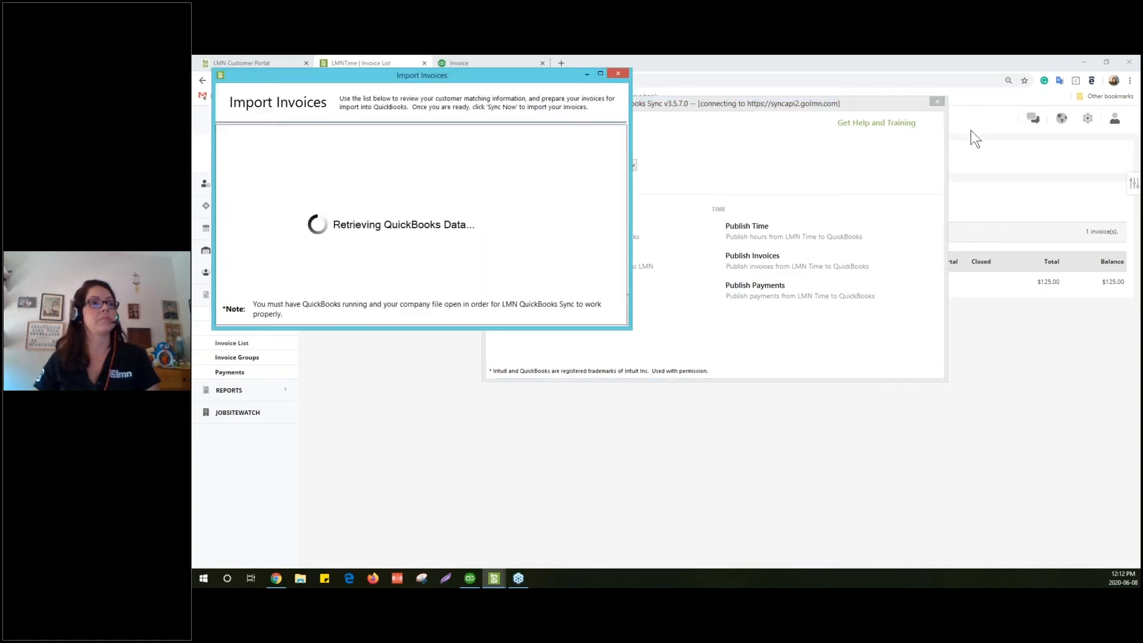
{"action": "left_click_drag", "start_coordinate": [971, 130], "coordinate": [989, 130]}
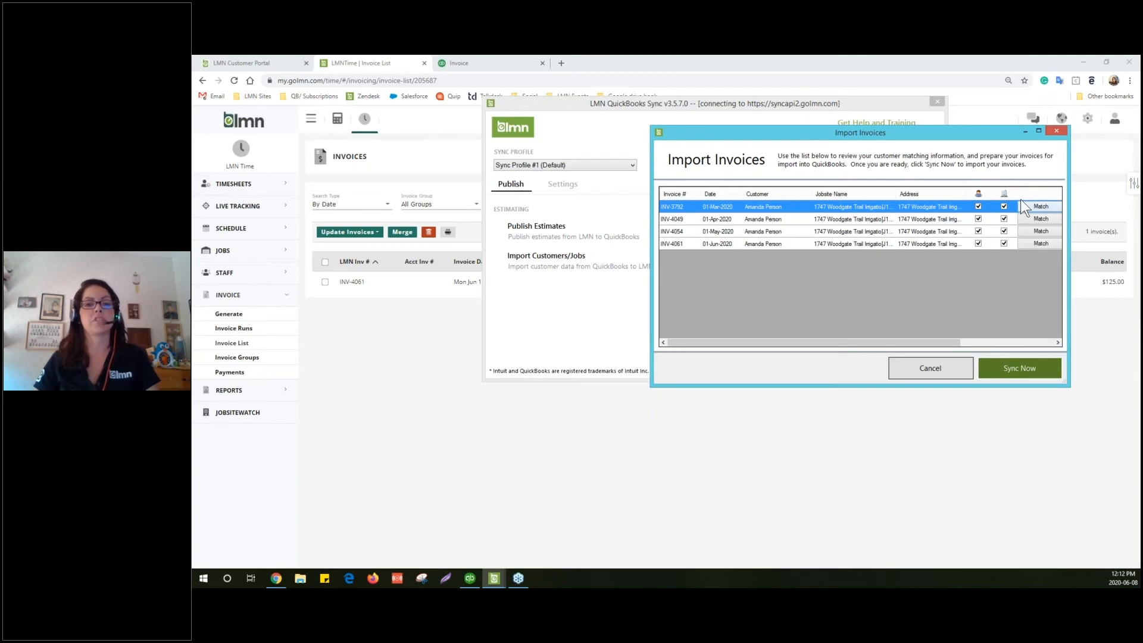
{"action": "left_click_drag", "start_coordinate": [942, 341], "coordinate": [1026, 344]}
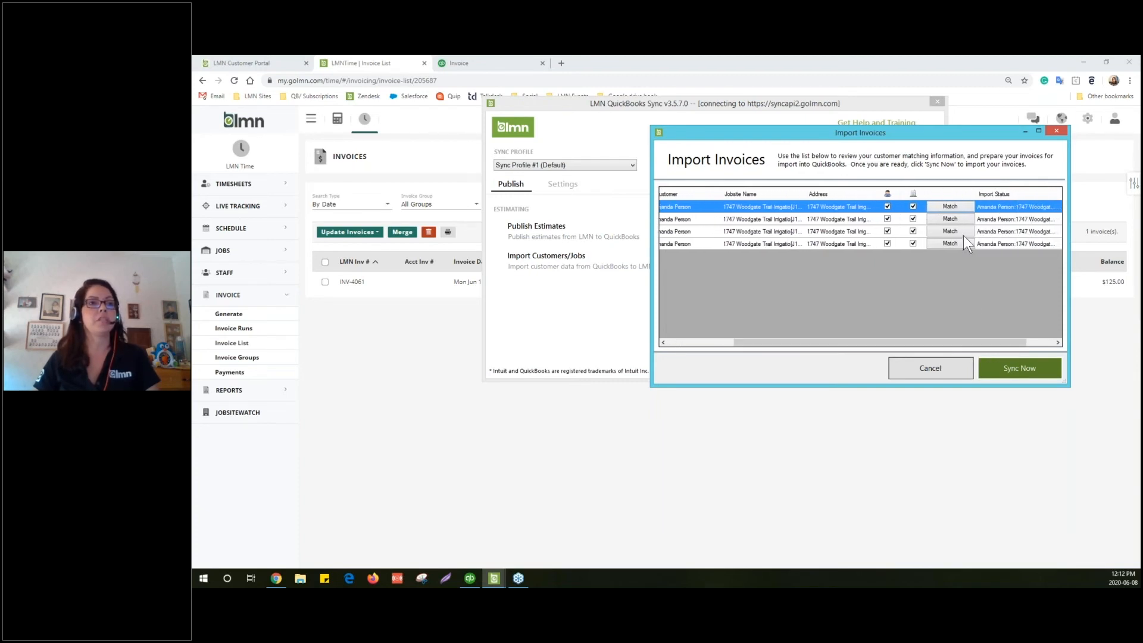
Leave customer matching unchanged, Sync Now the four invoices, and close the error results
{"action": "left_click", "coordinate": [952, 206]}
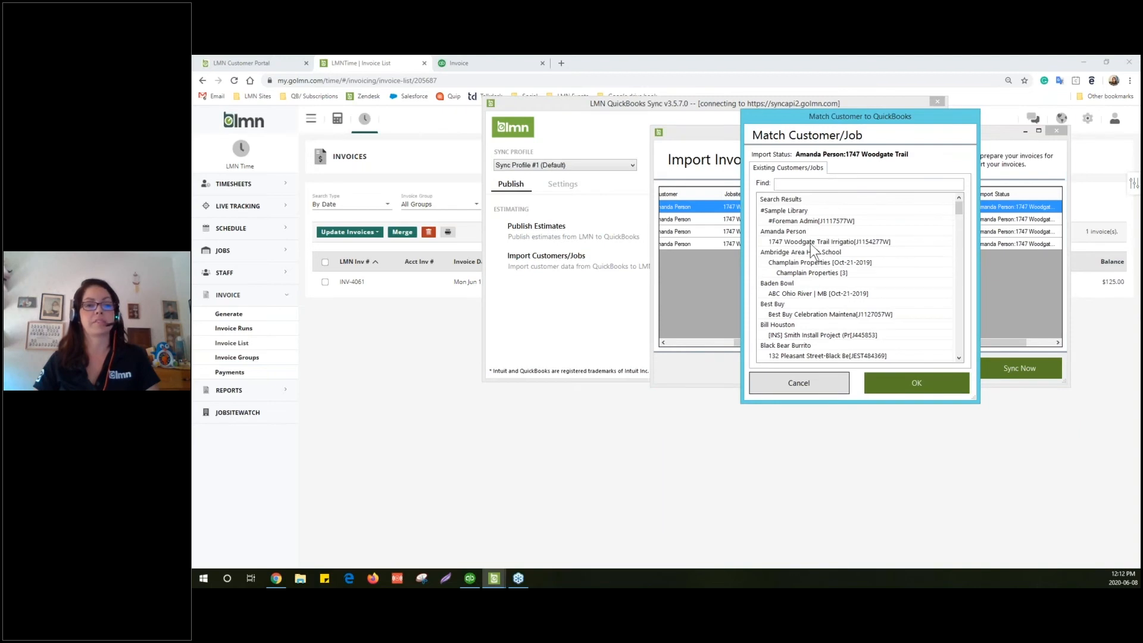
{"action": "left_click", "coordinate": [808, 381]}
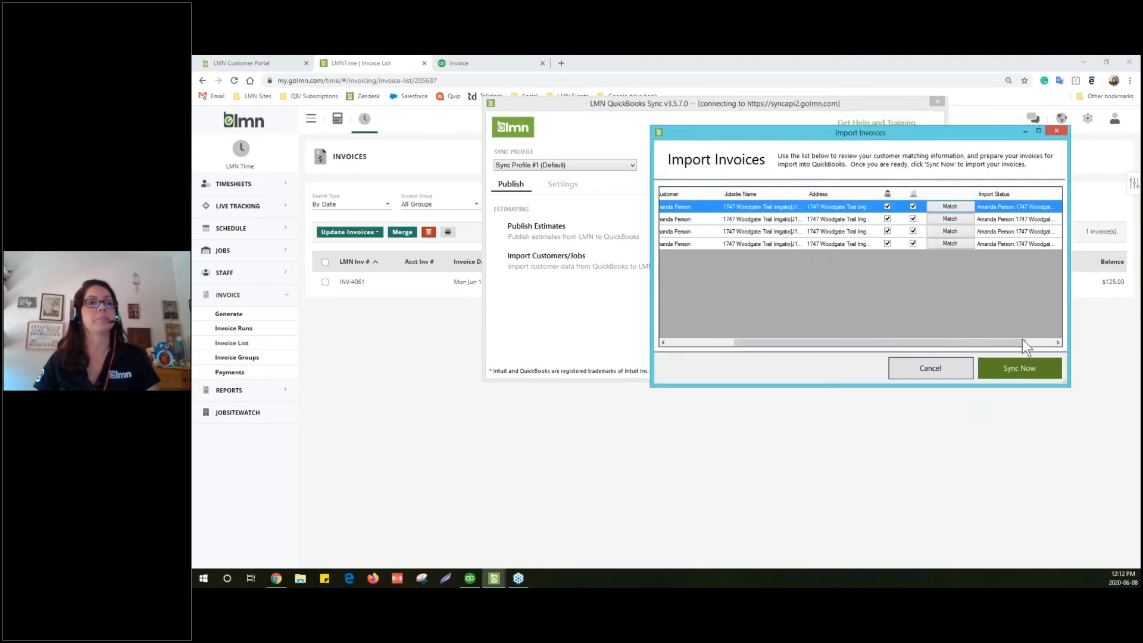
{"action": "left_click_drag", "start_coordinate": [1021, 338], "coordinate": [891, 331]}
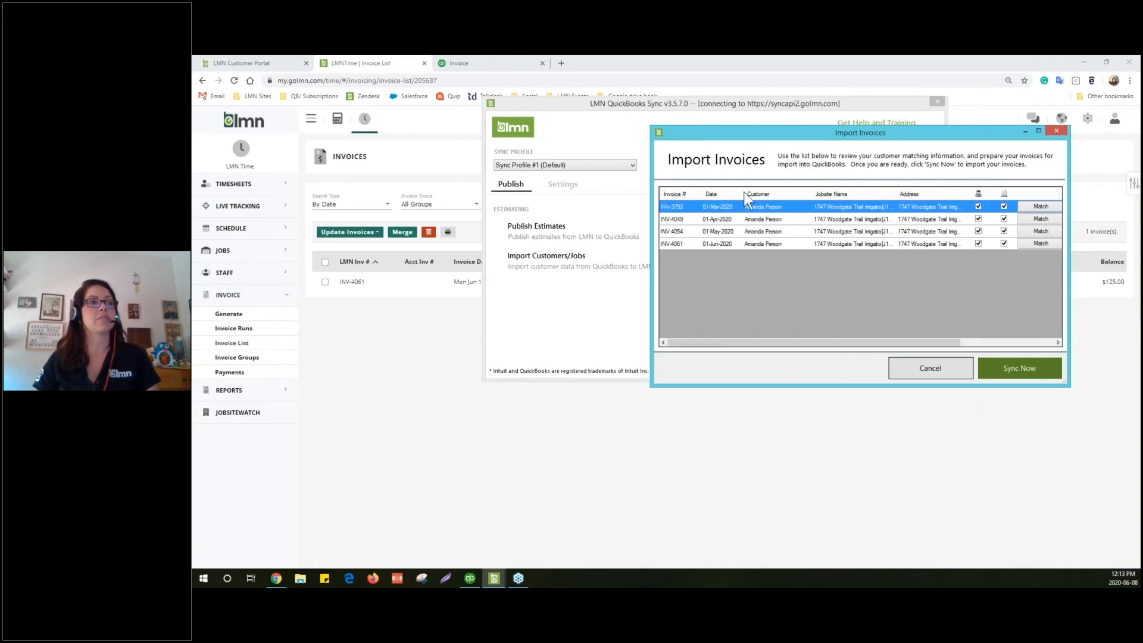
{"action": "left_click", "coordinate": [1022, 367]}
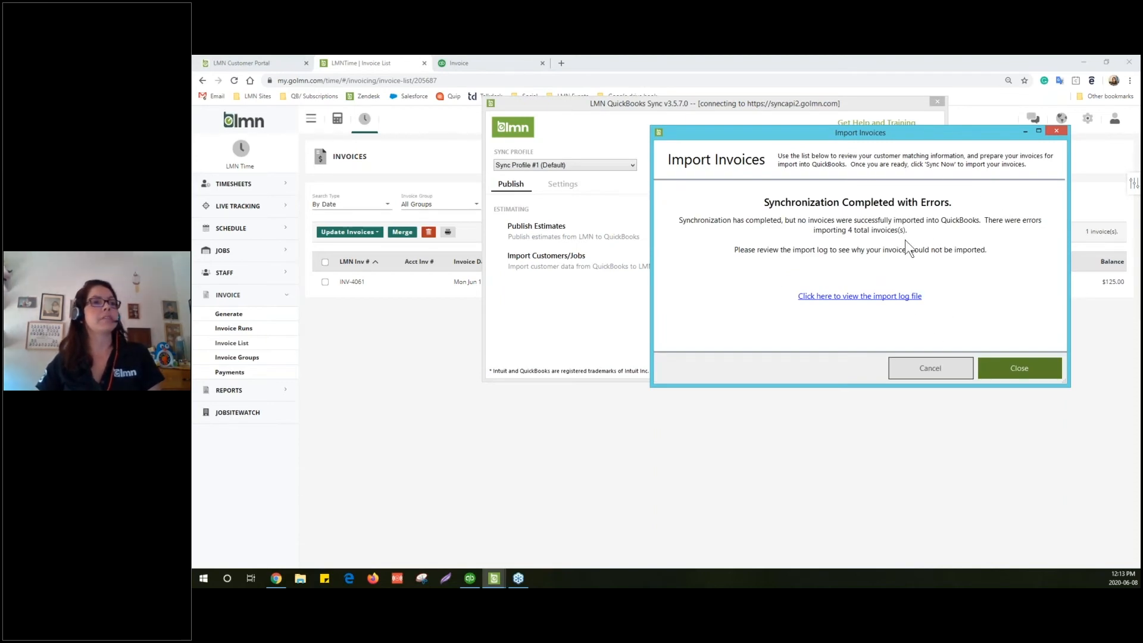
{"action": "left_click", "coordinate": [1015, 367]}
{"action": "left_click_drag", "start_coordinate": [713, 150], "coordinate": [1138, 150]}
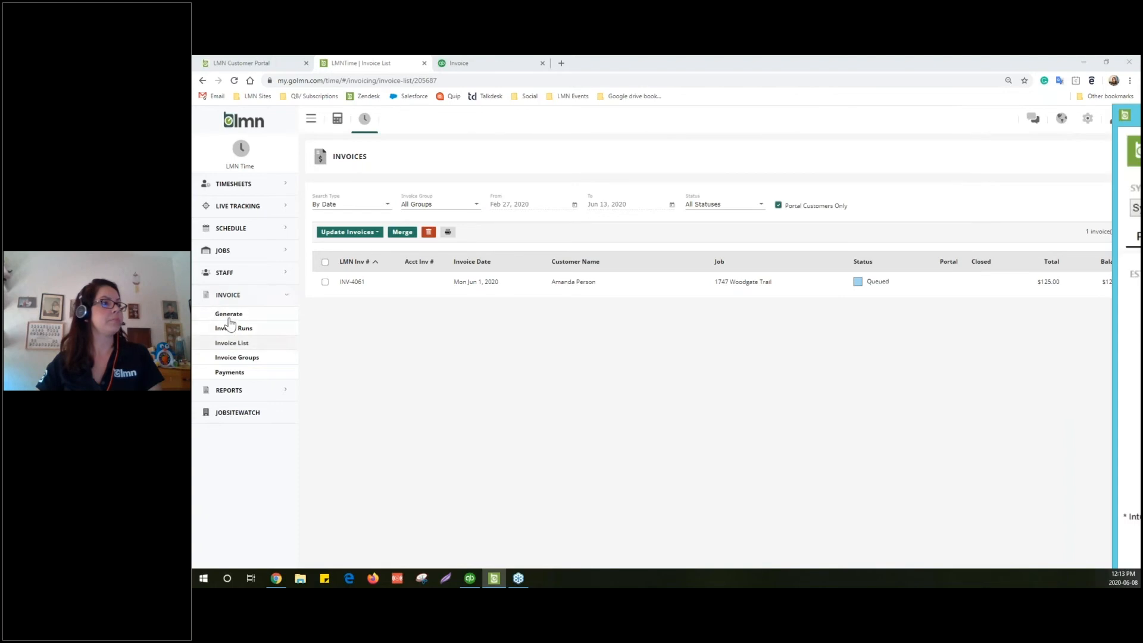
Check the exported $7,500.00 invoice's actions, close it unchanged, and bring back QuickBooks Sync
{"action": "left_click", "coordinate": [233, 344]}
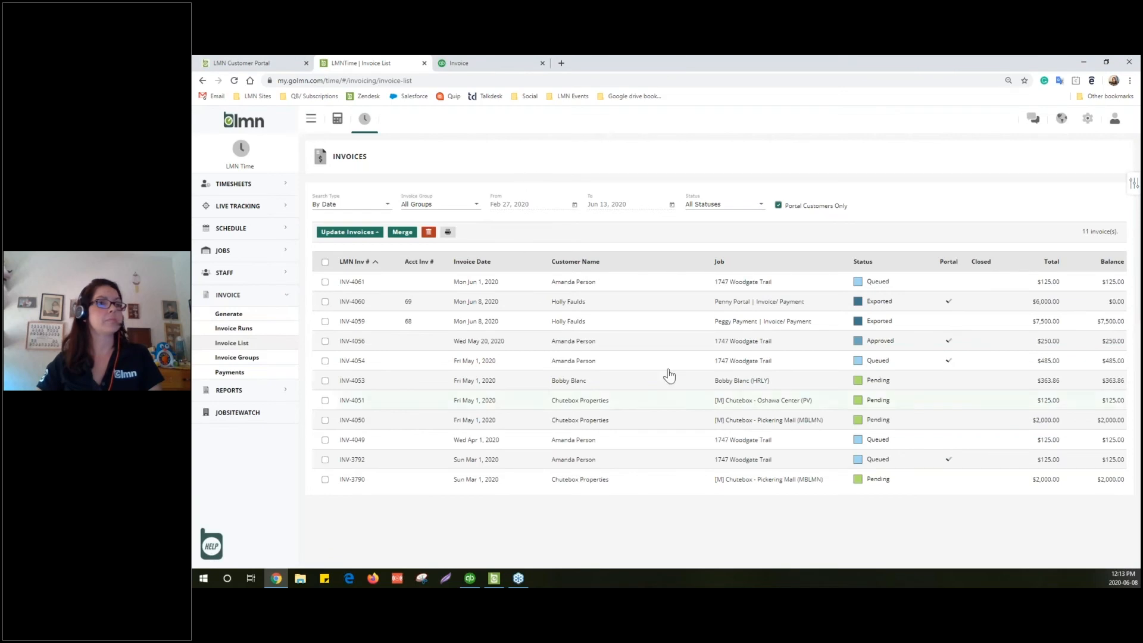
{"action": "left_click", "coordinate": [489, 322]}
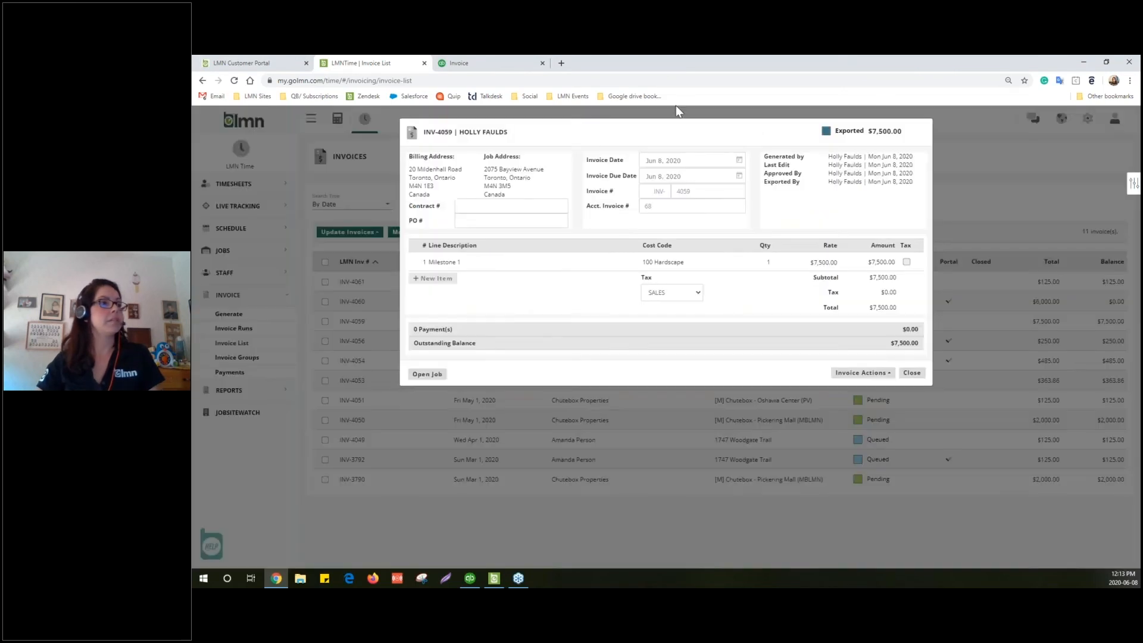
{"action": "left_click", "coordinate": [872, 375]}
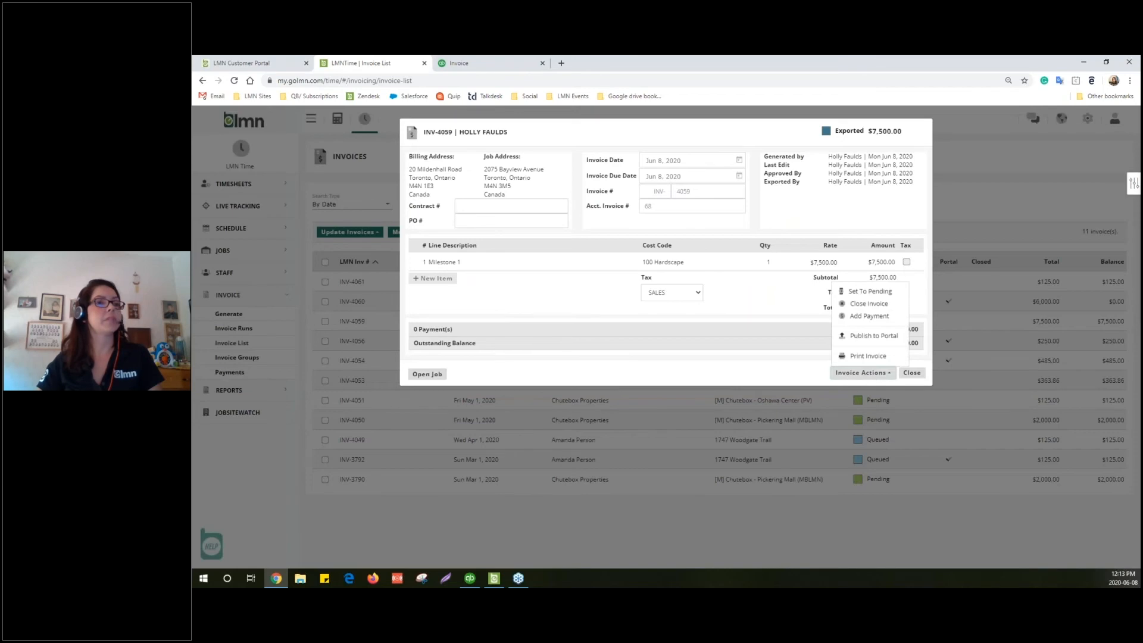
{"action": "left_click", "coordinate": [784, 362]}
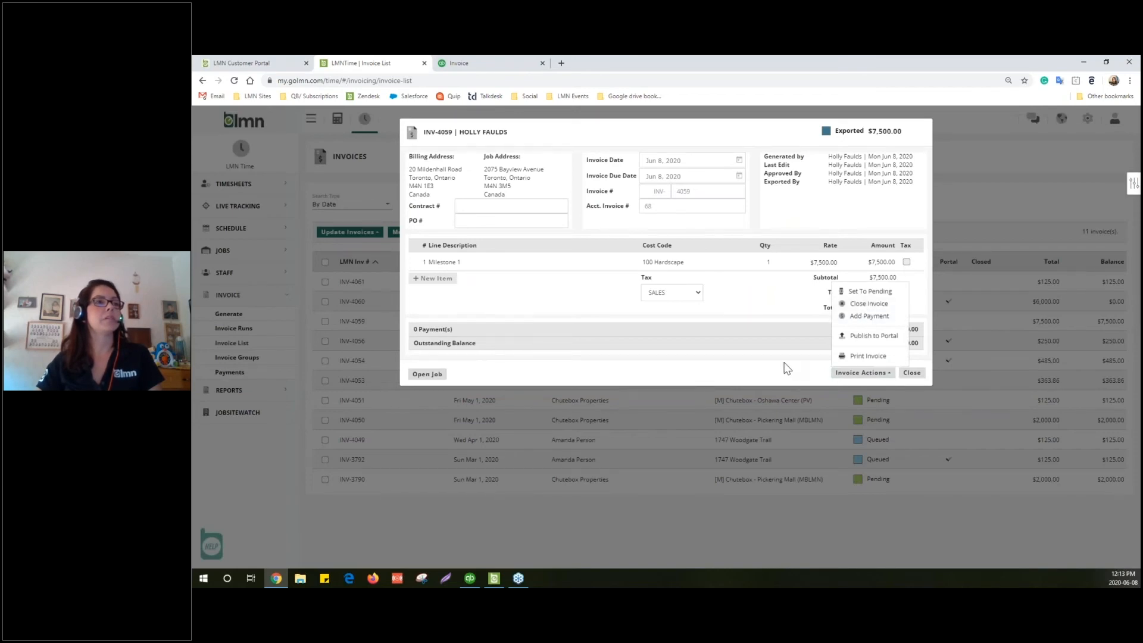
{"action": "left_click", "coordinate": [862, 374]}
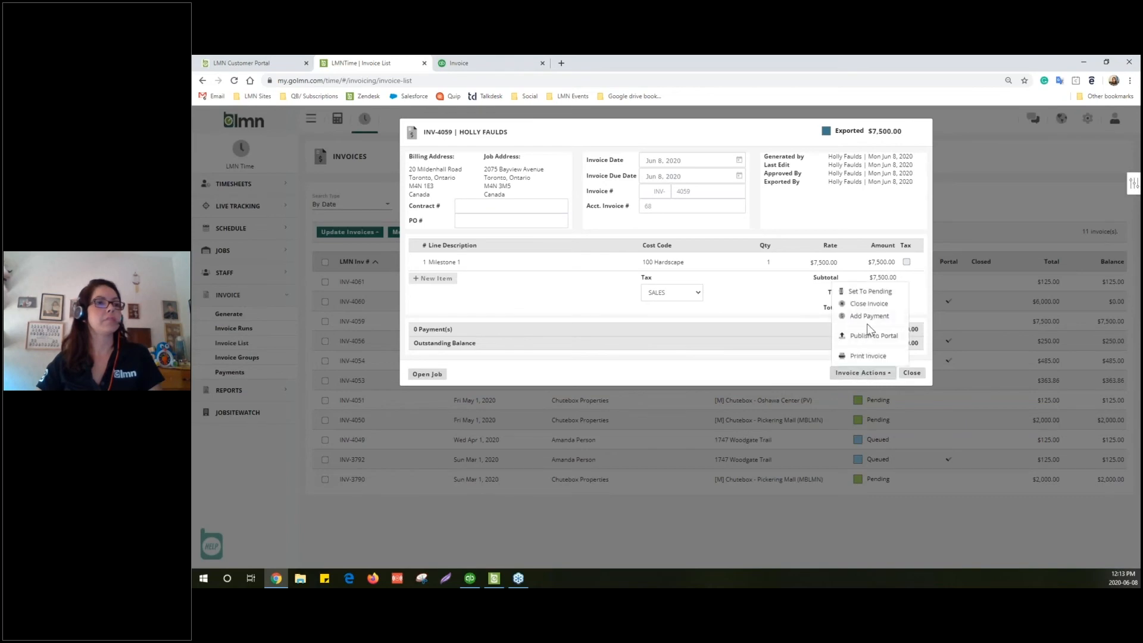
{"action": "left_click", "coordinate": [600, 369]}
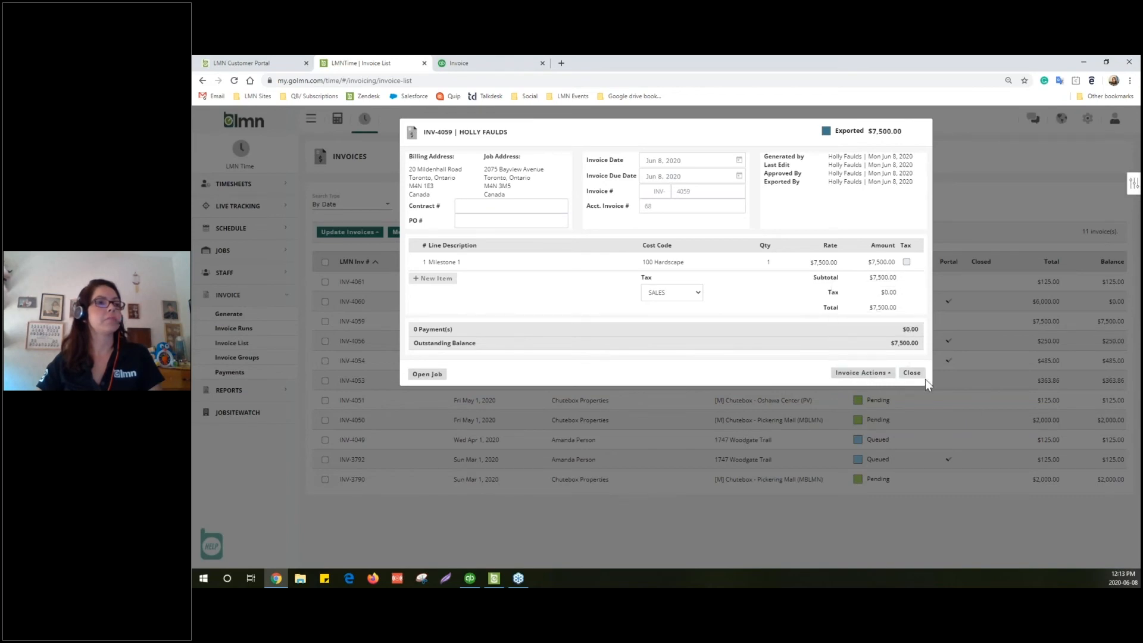
{"action": "left_click", "coordinate": [911, 373]}
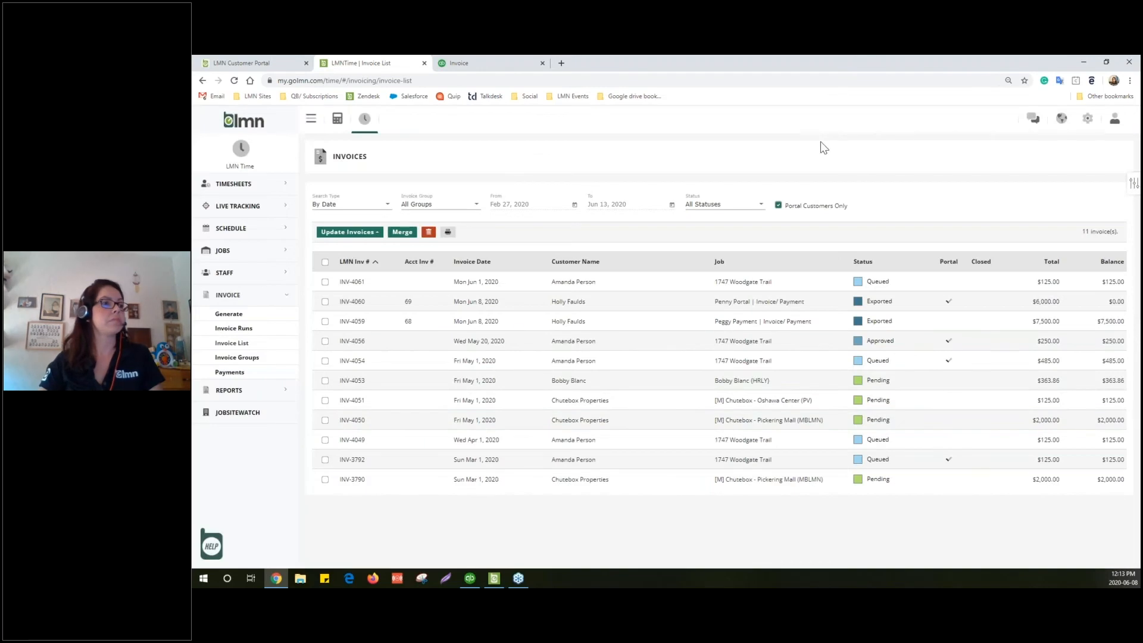
{"action": "left_click_drag", "start_coordinate": [1142, 119], "coordinate": [783, 65]}
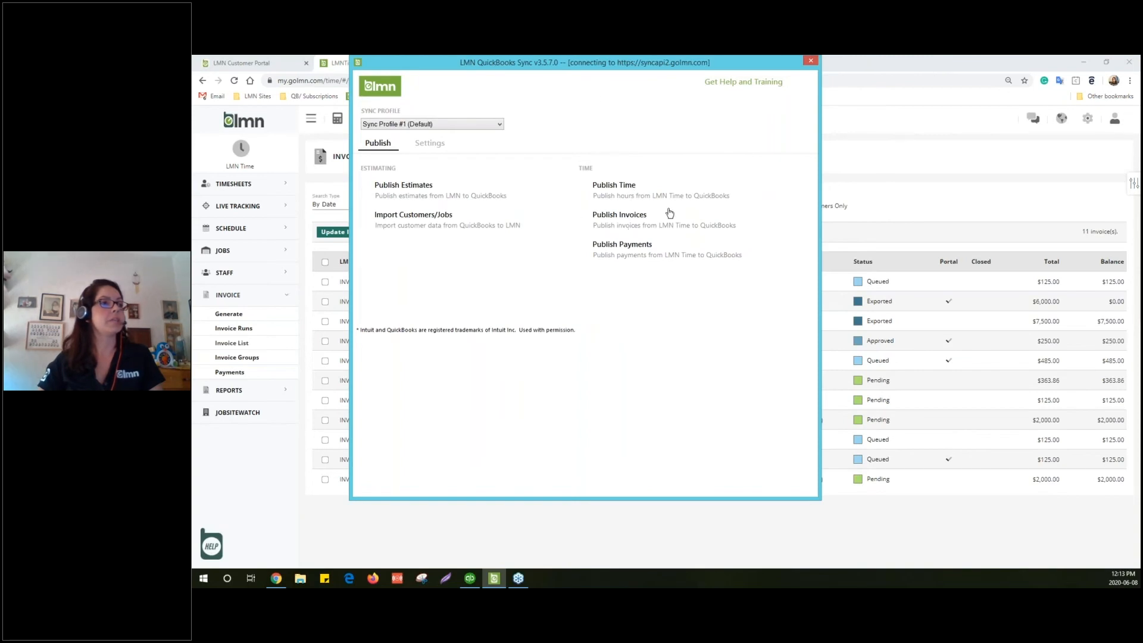
Run Publish Invoices and Sync Now for the four invoices, then open the import log in Notepad
{"action": "left_click", "coordinate": [636, 219]}
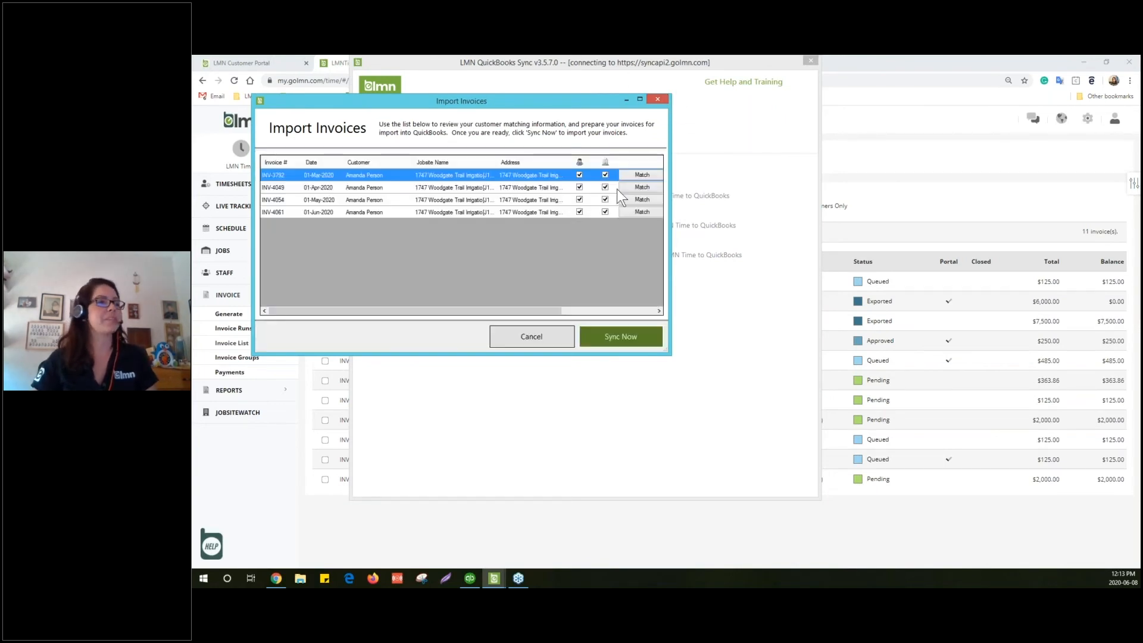
{"action": "left_click_drag", "start_coordinate": [532, 309], "coordinate": [590, 311]}
{"action": "left_click", "coordinate": [612, 334]}
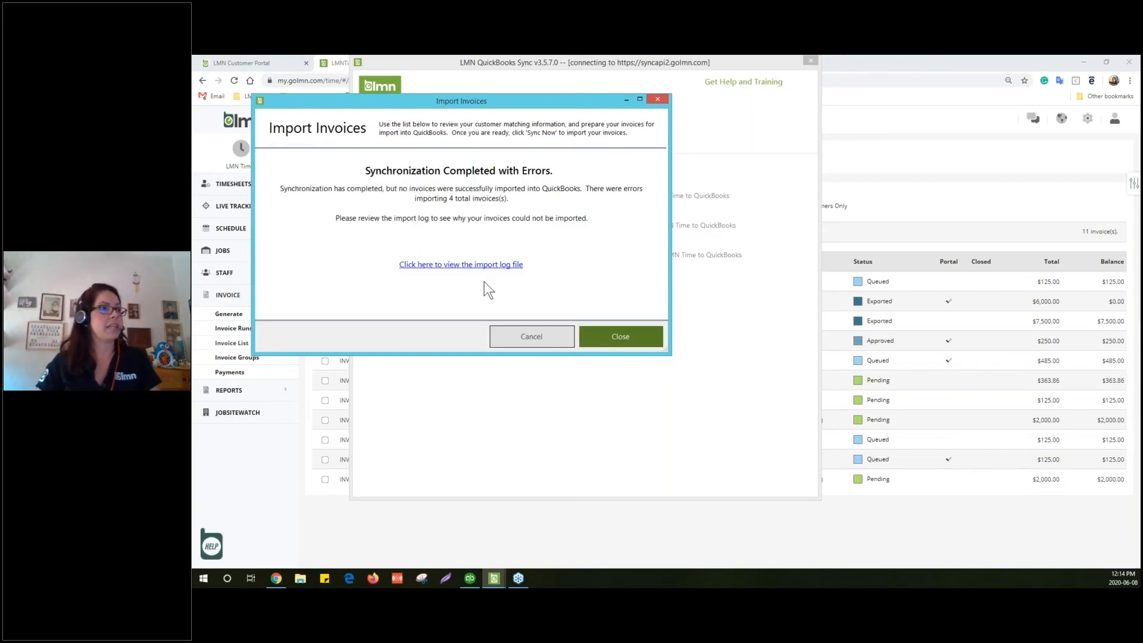
{"action": "left_click", "coordinate": [466, 265]}
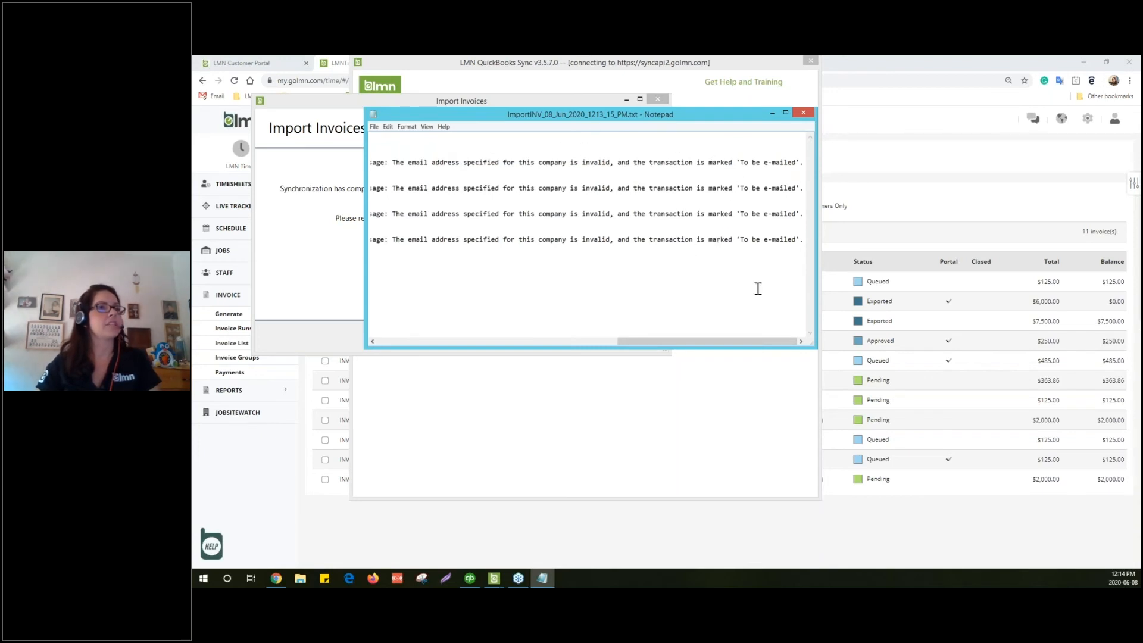
Minimize the Notepad log, close the Import Invoices results, and bring QuickBooks Sync's main window forward
{"action": "left_click", "coordinate": [771, 112]}
{"action": "left_click_drag", "start_coordinate": [581, 99], "coordinate": [1140, 224]}
{"action": "left_click", "coordinate": [564, 341]}
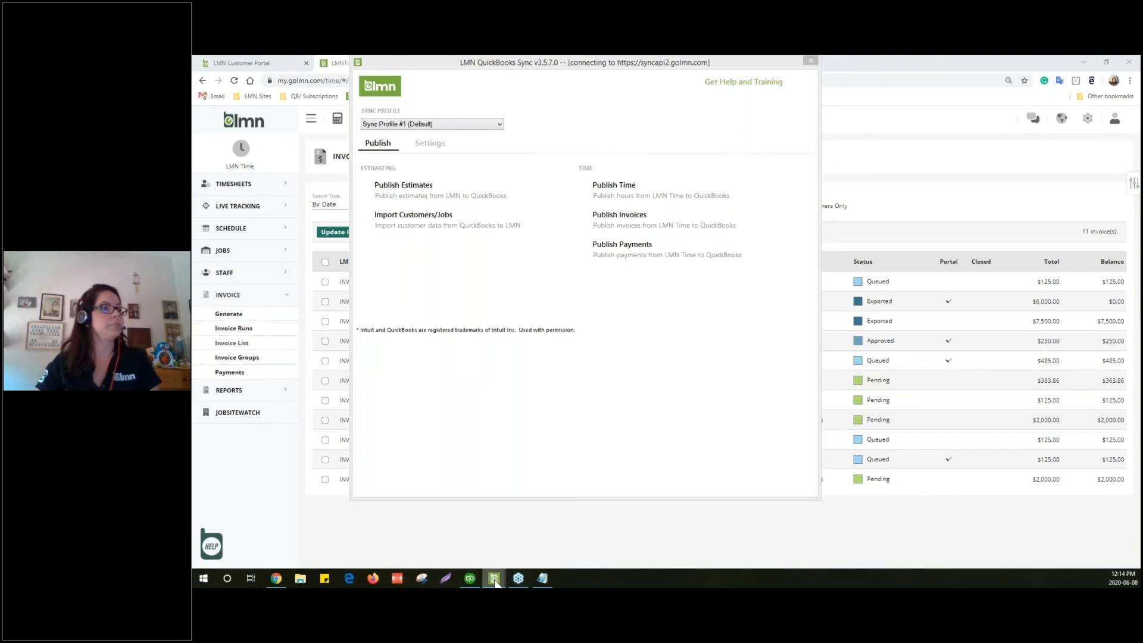
{"action": "mouse_move", "coordinate": [496, 584]}
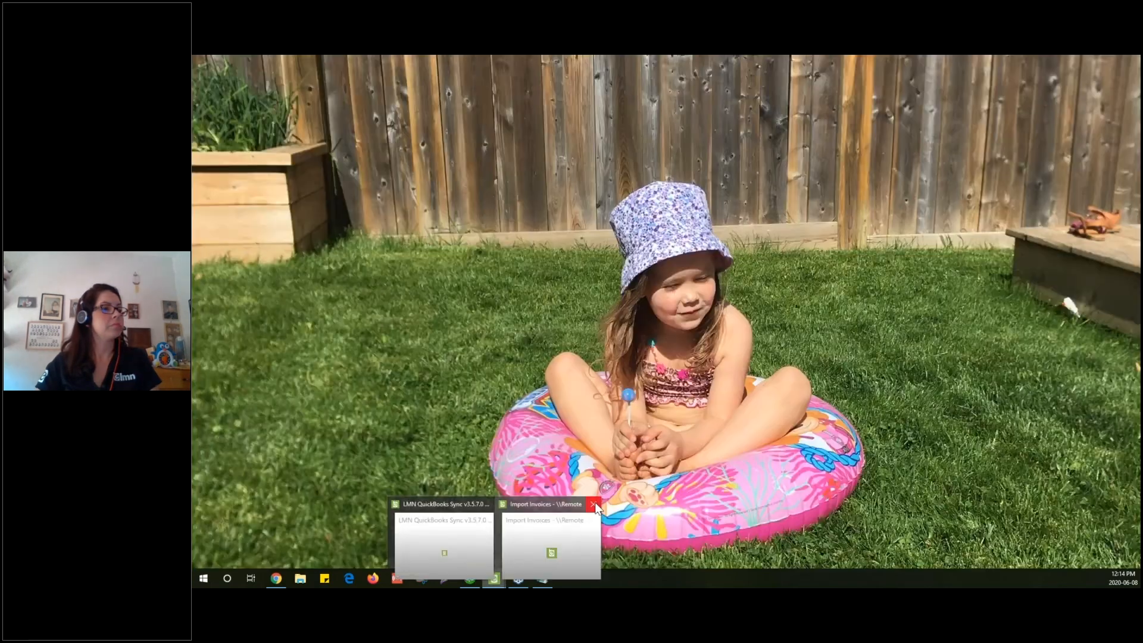
{"action": "left_click", "coordinate": [572, 532]}
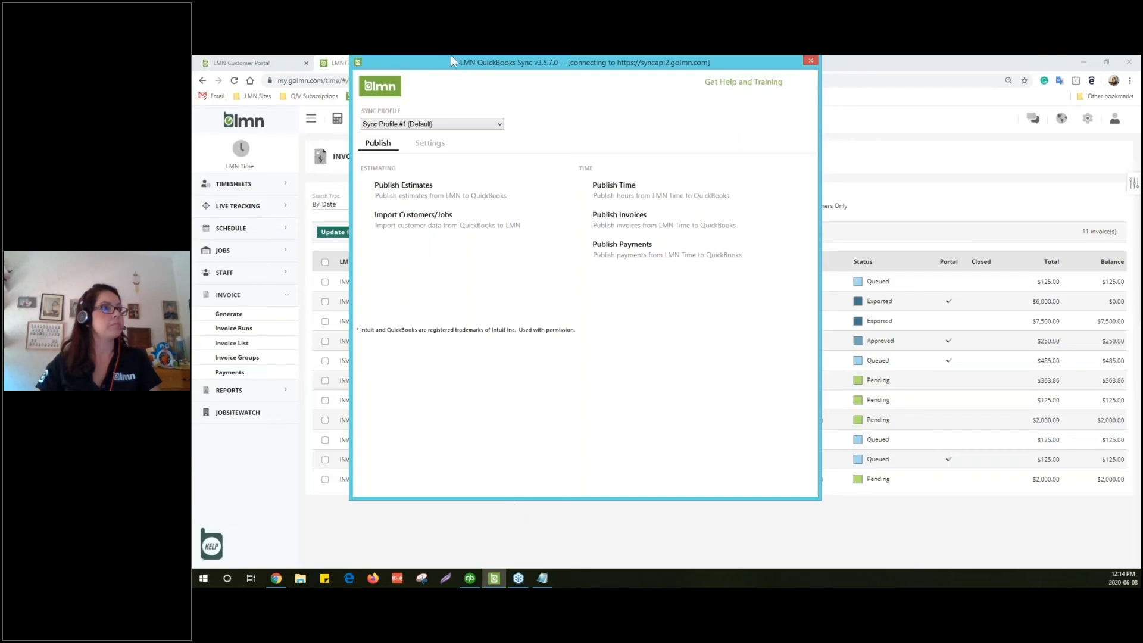
In LMN Estimating, open the failing customer's primary contact under CRM > Contacts
{"action": "left_click_drag", "start_coordinate": [480, 61], "coordinate": [1142, 123]}
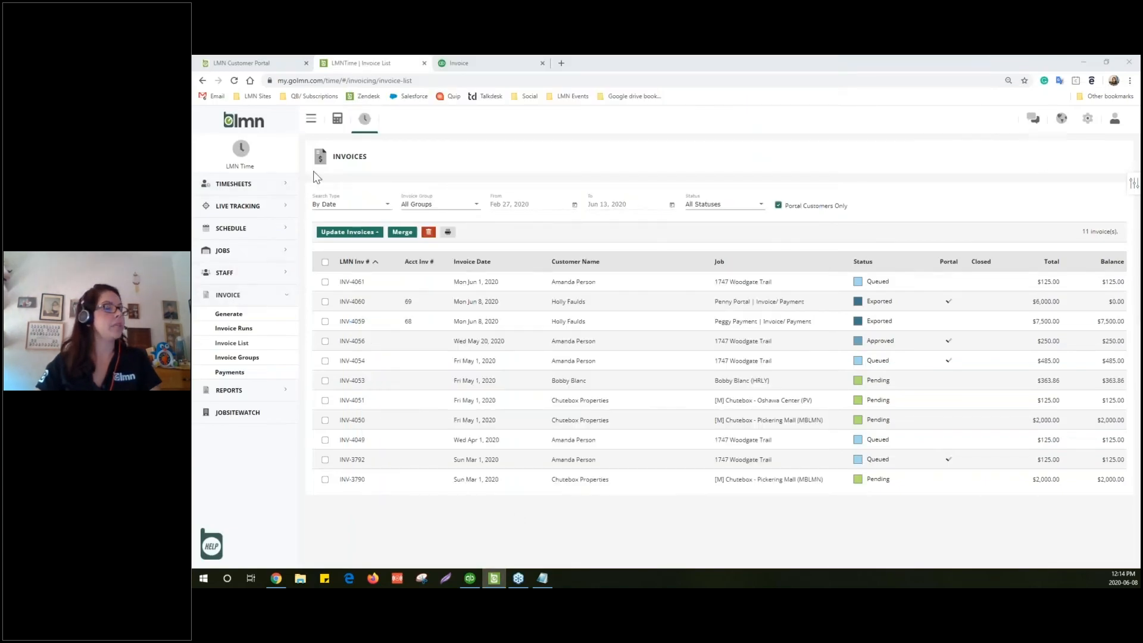
{"action": "left_click", "coordinate": [337, 120]}
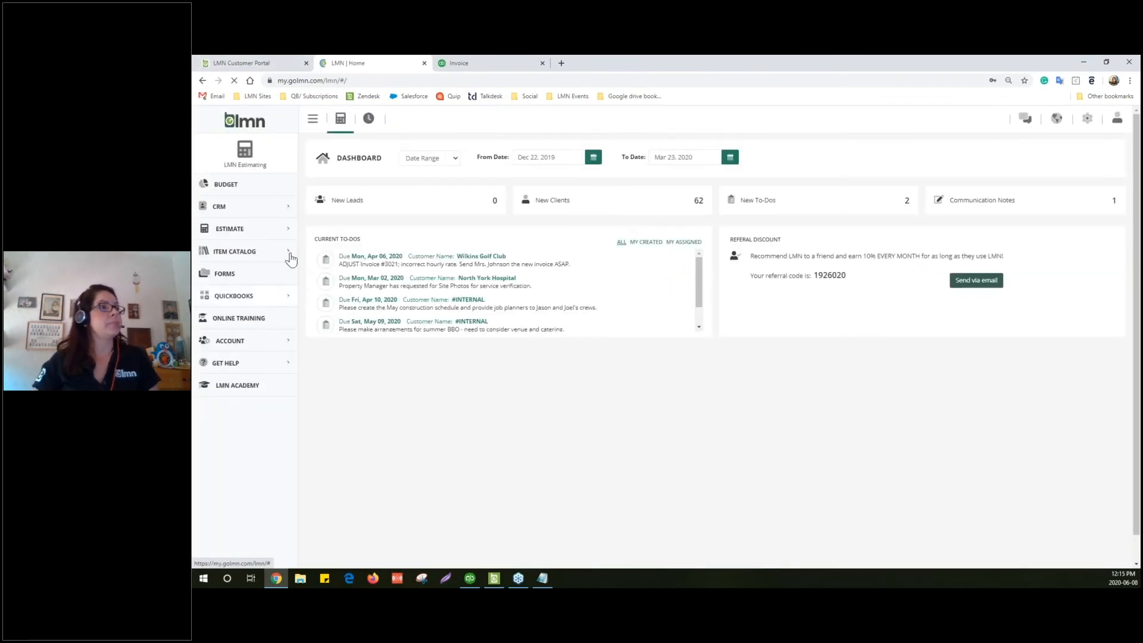
{"action": "left_click", "coordinate": [280, 206]}
{"action": "left_click", "coordinate": [255, 239]}
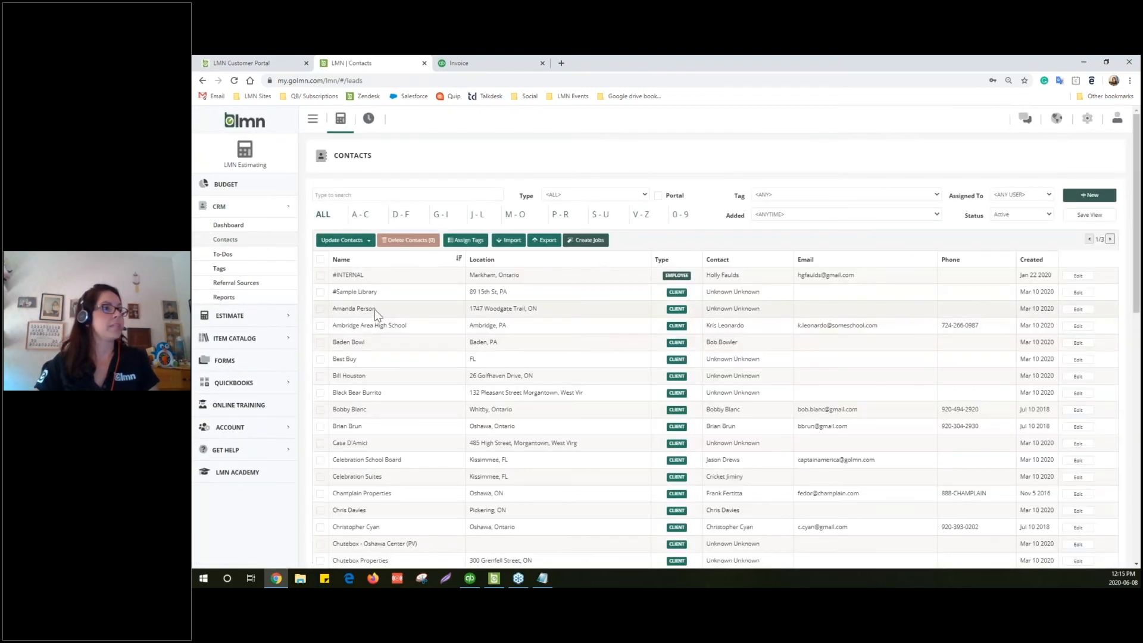
{"action": "left_click", "coordinate": [374, 309]}
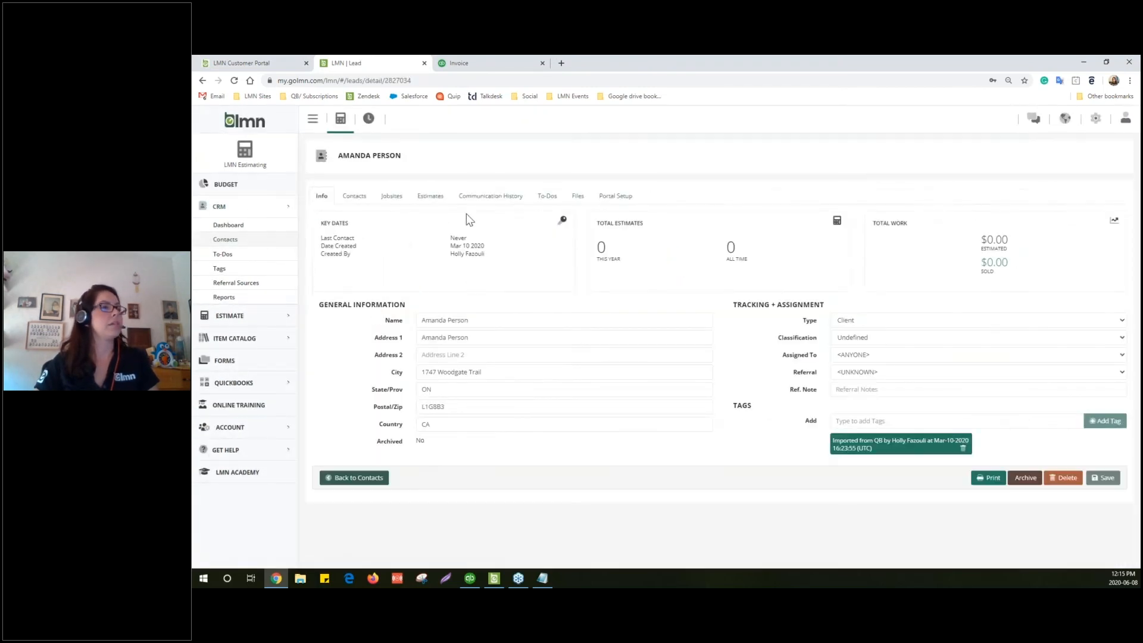
{"action": "left_click", "coordinate": [354, 197]}
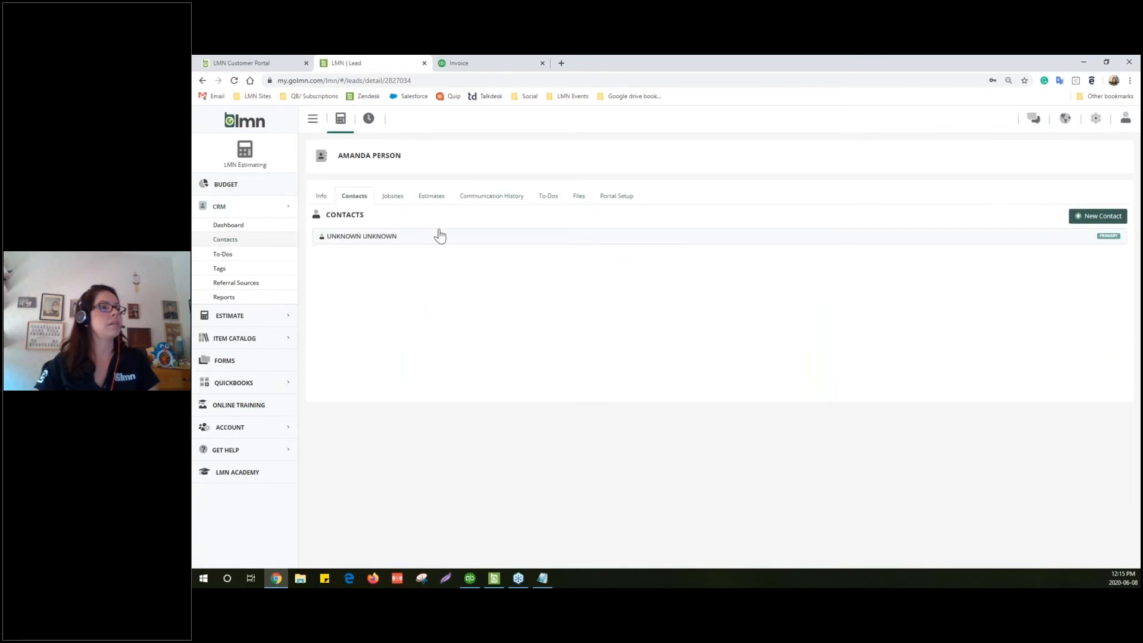
{"action": "left_click", "coordinate": [435, 241]}
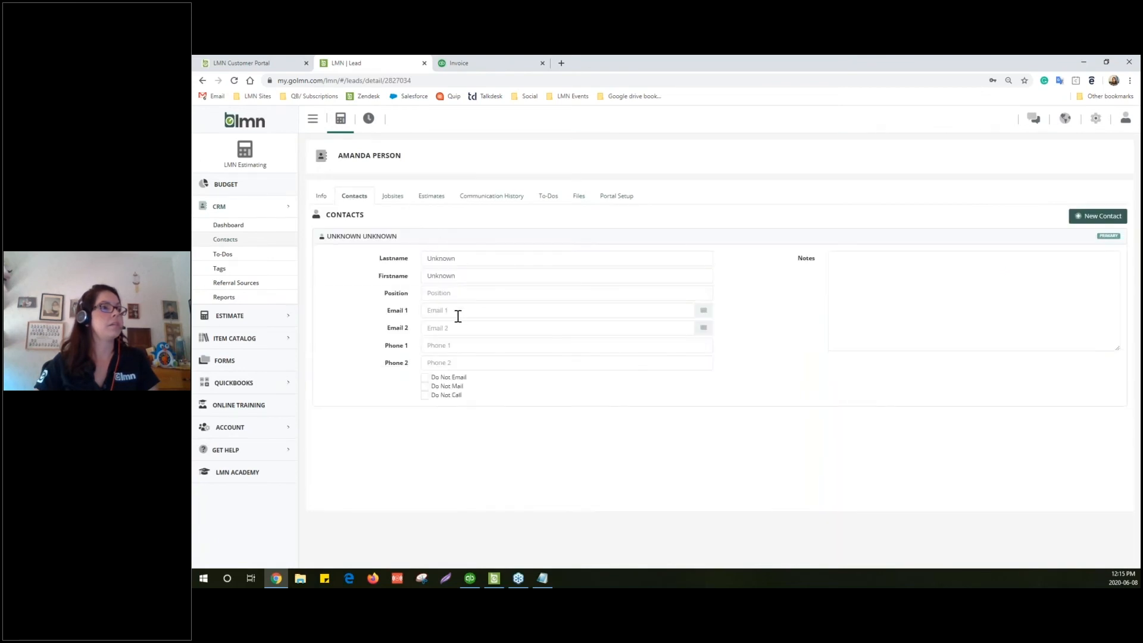
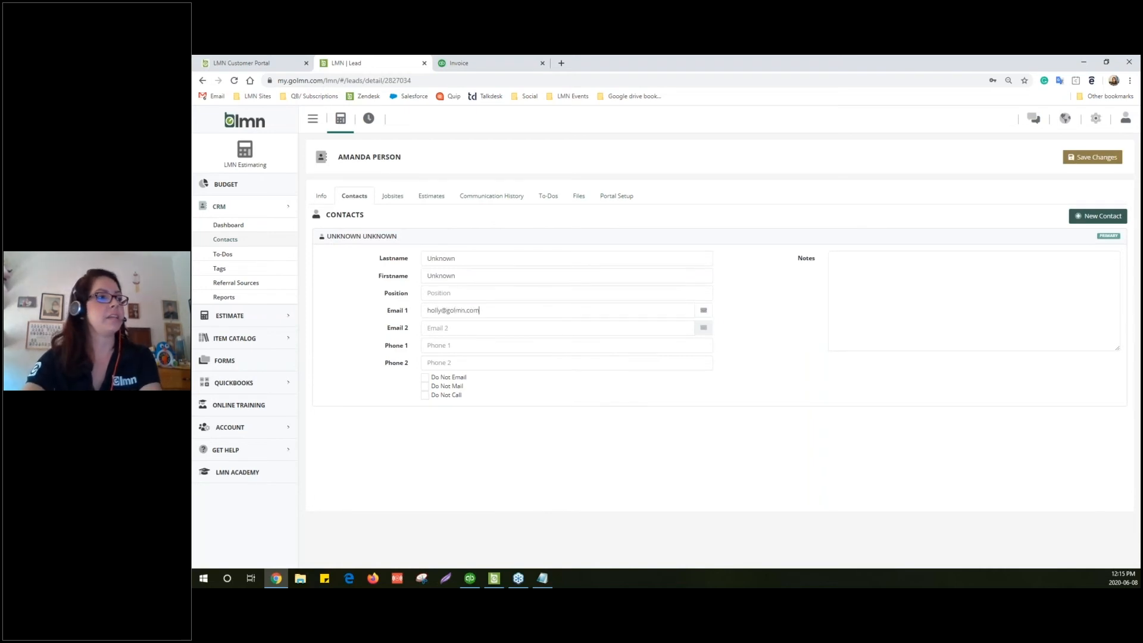
Enter the contact's email, last name and first name, and save the changes
{"action": "key", "text": "Tab"}
{"action": "left_click_drag", "start_coordinate": [461, 258], "coordinate": [417, 259]}
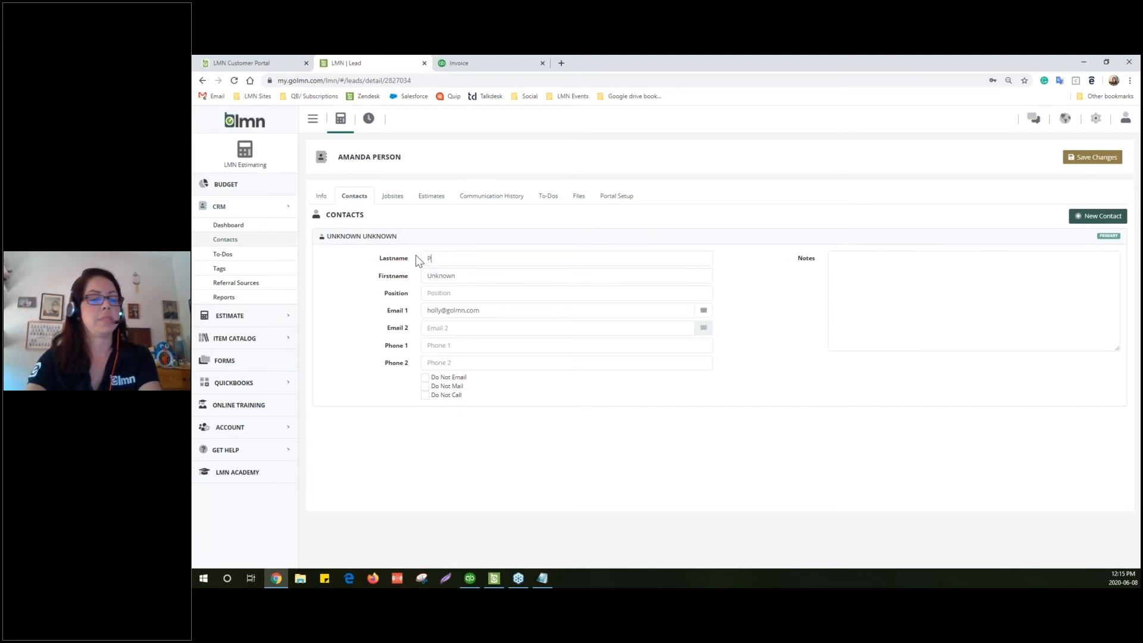
{"action": "key", "text": "Tab"}
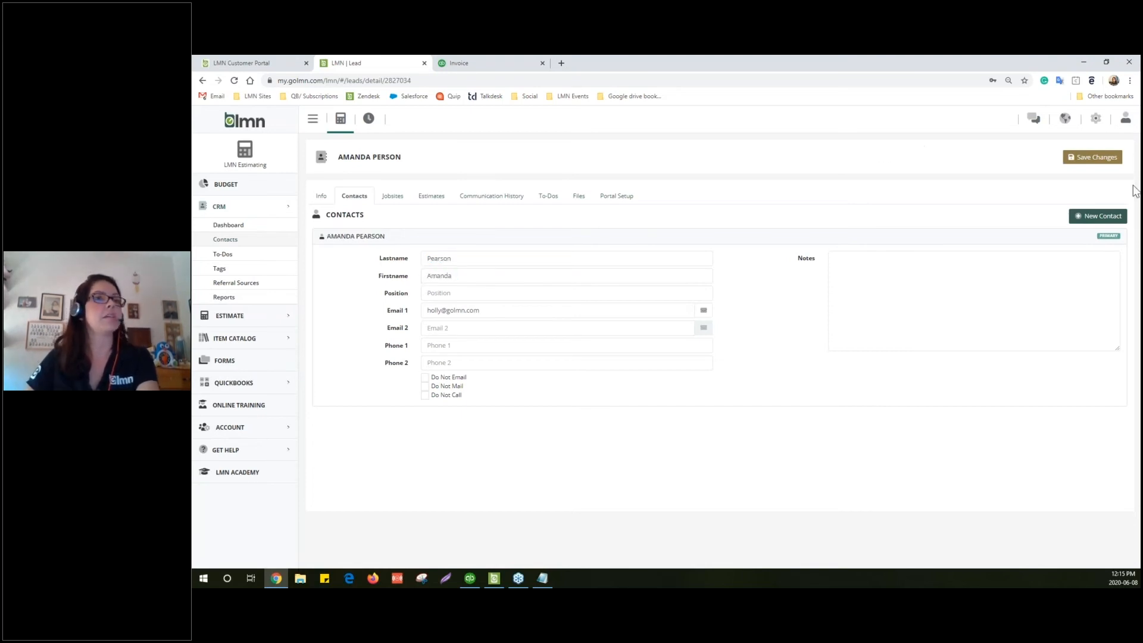
{"action": "left_click", "coordinate": [1101, 158]}
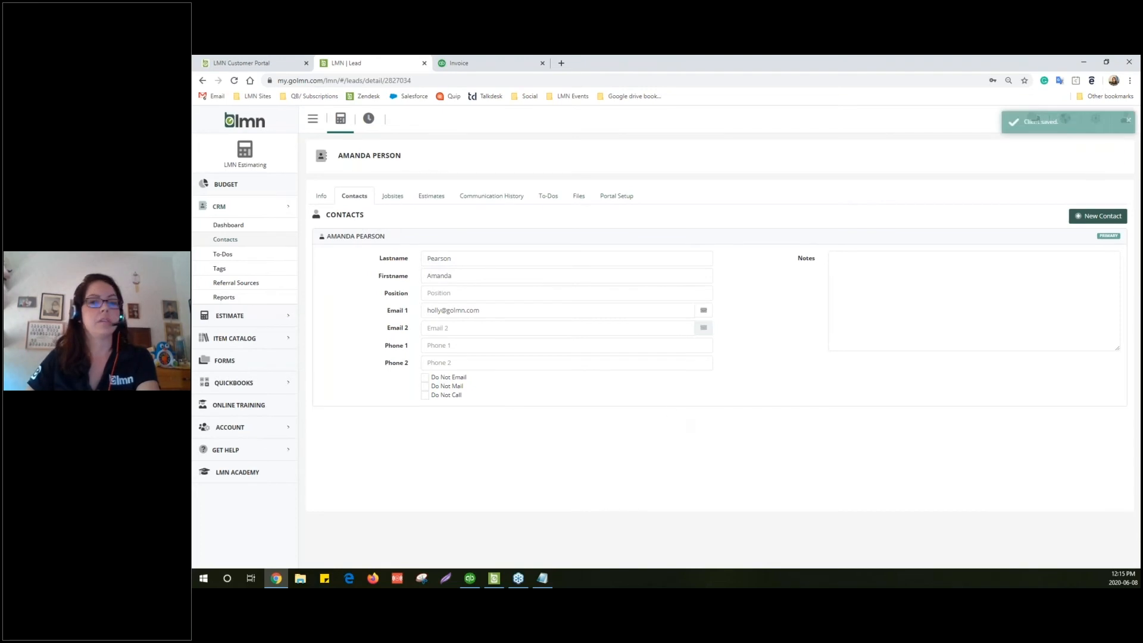
{"action": "left_click_drag", "start_coordinate": [702, 175], "coordinate": [478, 71]}
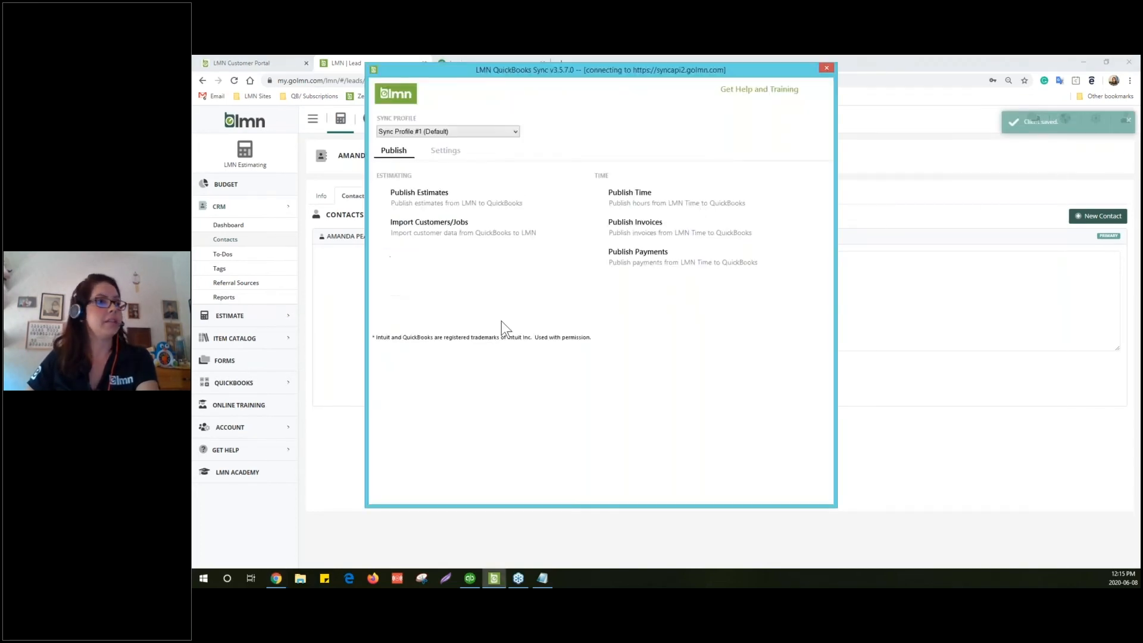
Publish the four invoices again with Sync Now and open the resulting import log
{"action": "left_click", "coordinate": [636, 223]}
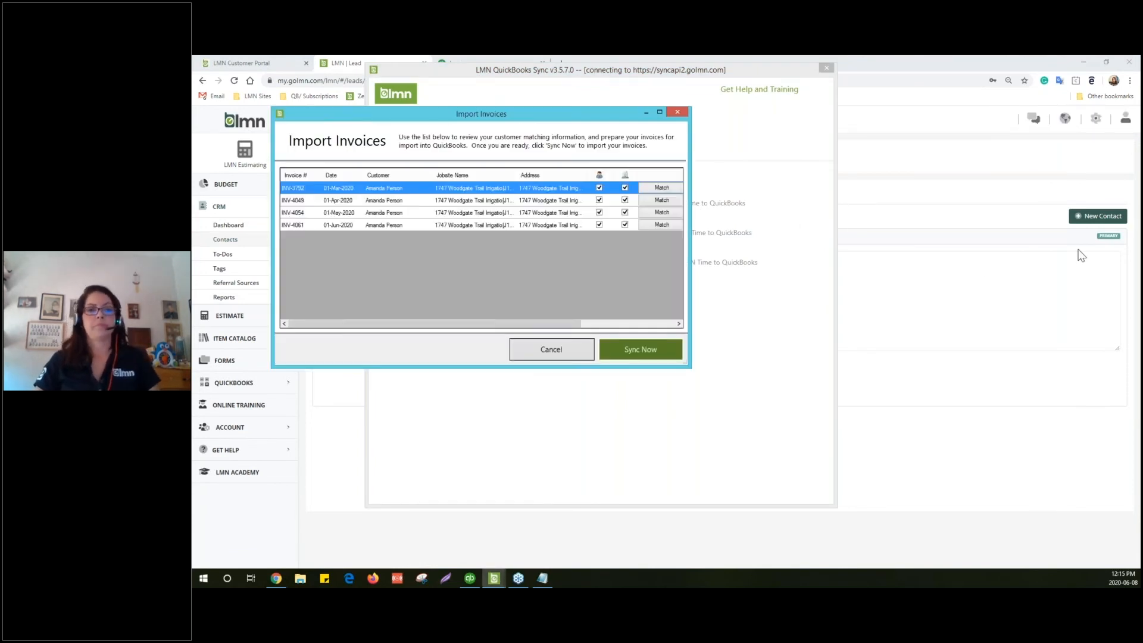
{"action": "left_click", "coordinate": [624, 354]}
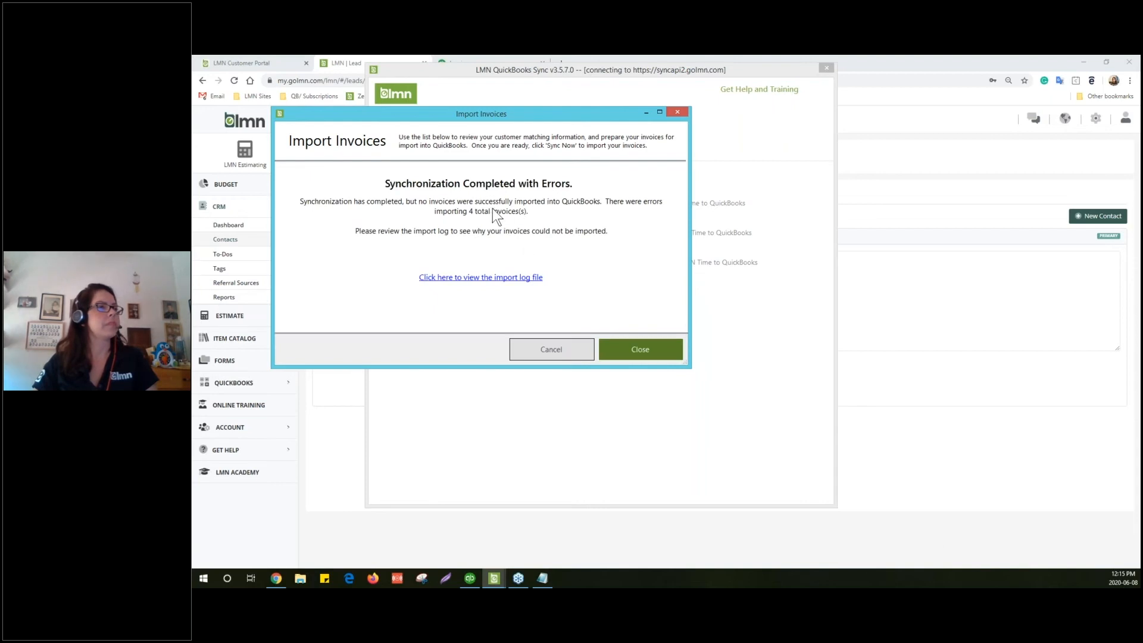
{"action": "left_click", "coordinate": [526, 280]}
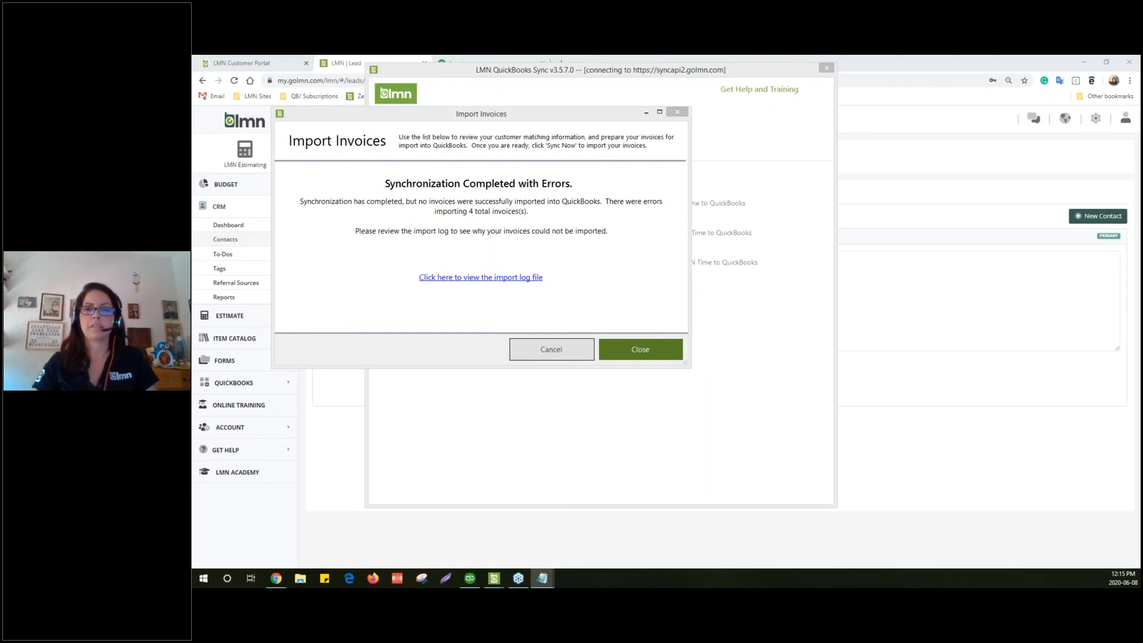
Switch to QuickBooks and maximize its window, showing invoice INV-4060 for $6,000.00
{"action": "key", "text": "alt+Tab"}
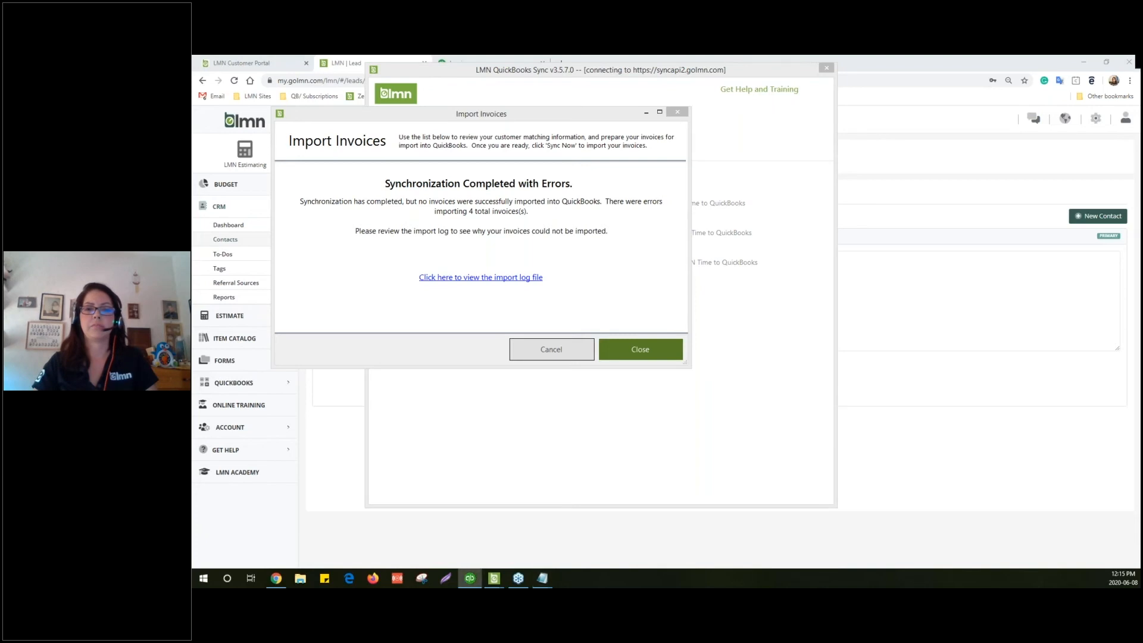
{"action": "left_click_drag", "start_coordinate": [828, 156], "coordinate": [603, 145]}
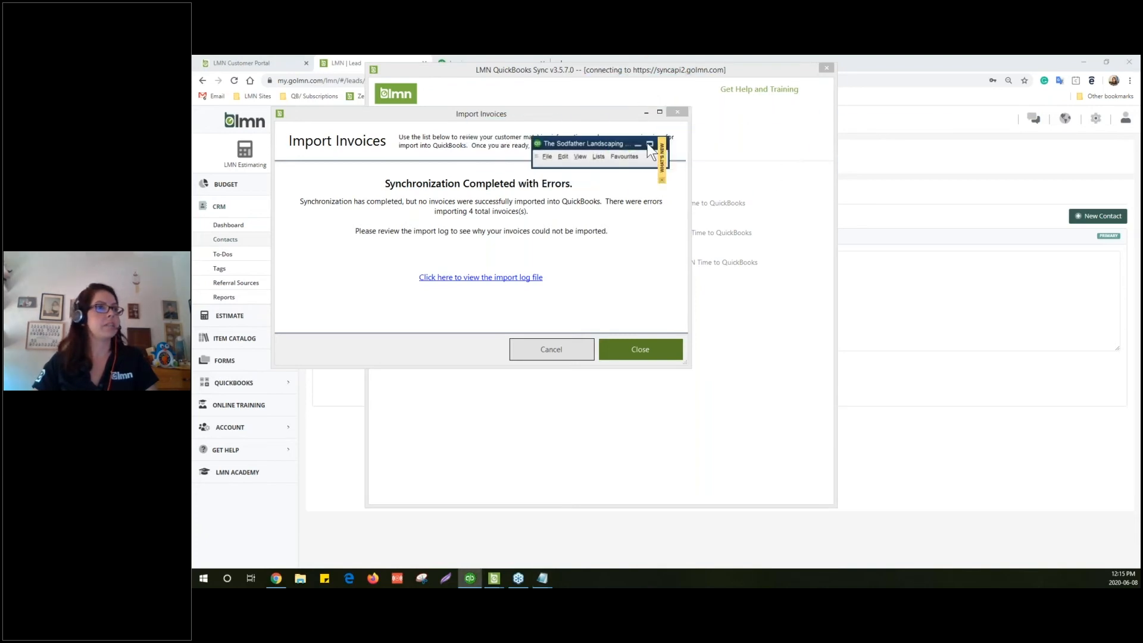
{"action": "left_click", "coordinate": [650, 144]}
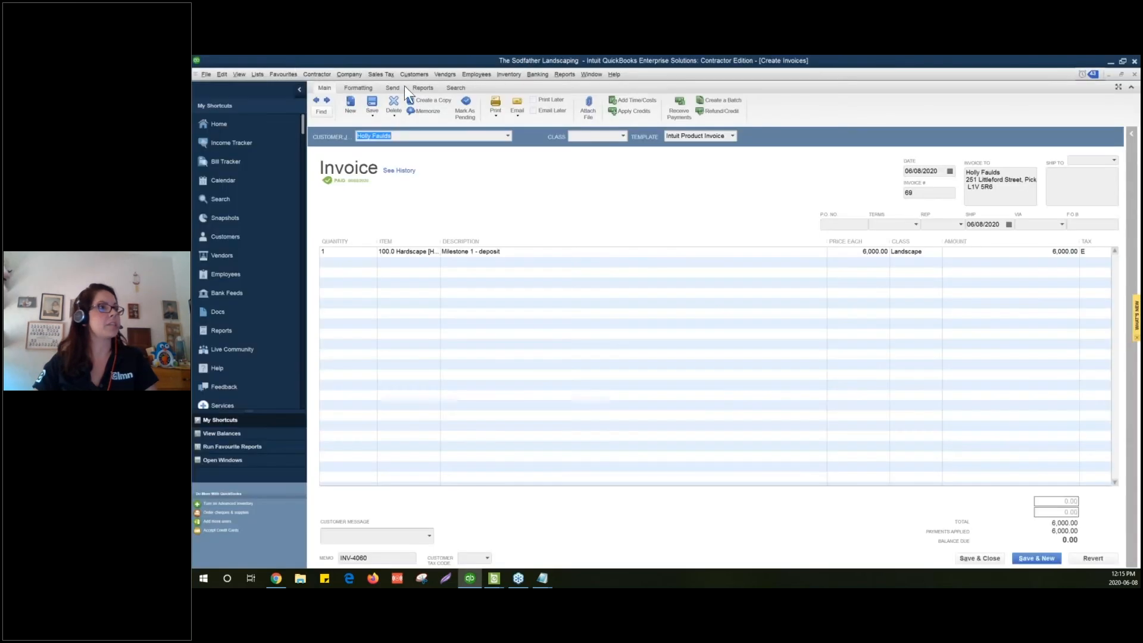
Open the Customer Centre and edit the customer's irrigation job carrying the 125.00 balance
{"action": "left_click", "coordinate": [413, 74]}
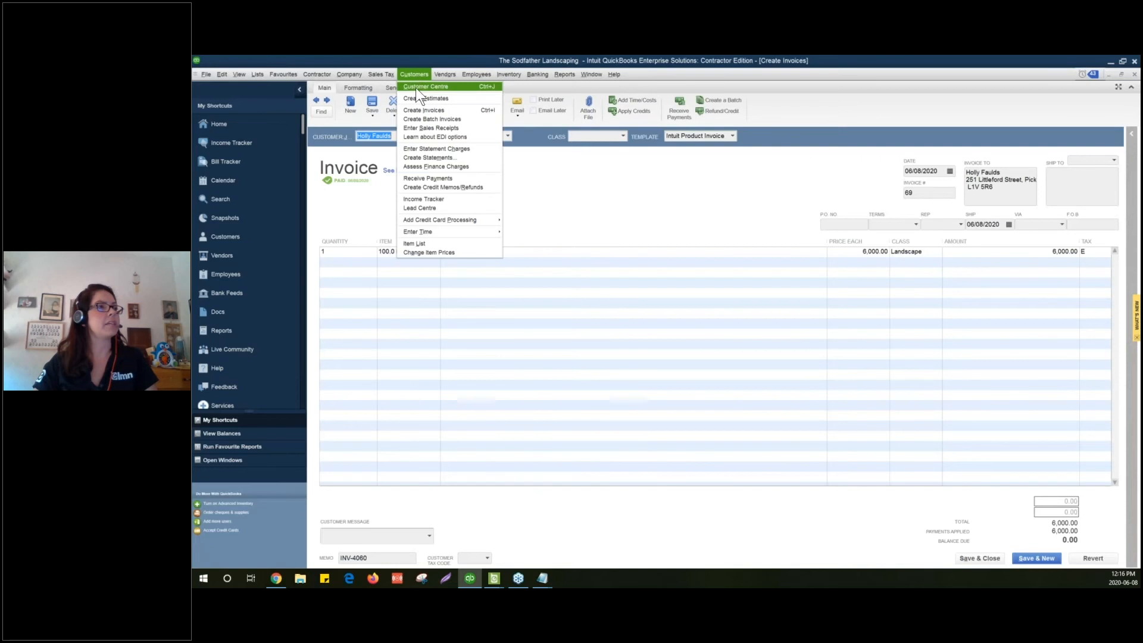
{"action": "left_click", "coordinate": [416, 87]}
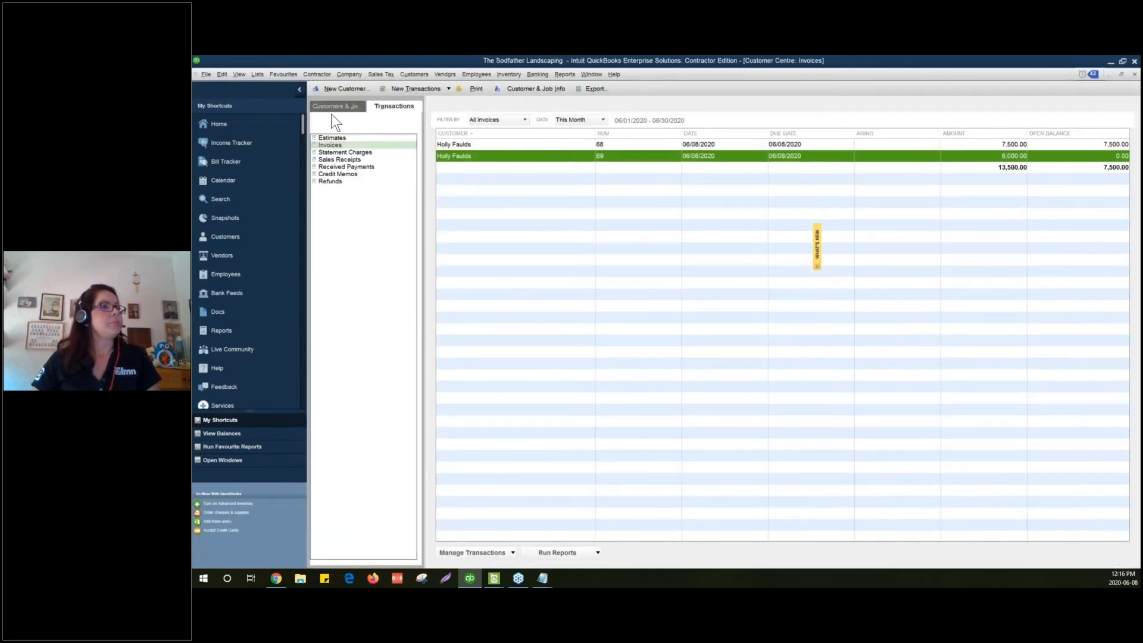
{"action": "left_click", "coordinate": [331, 105]}
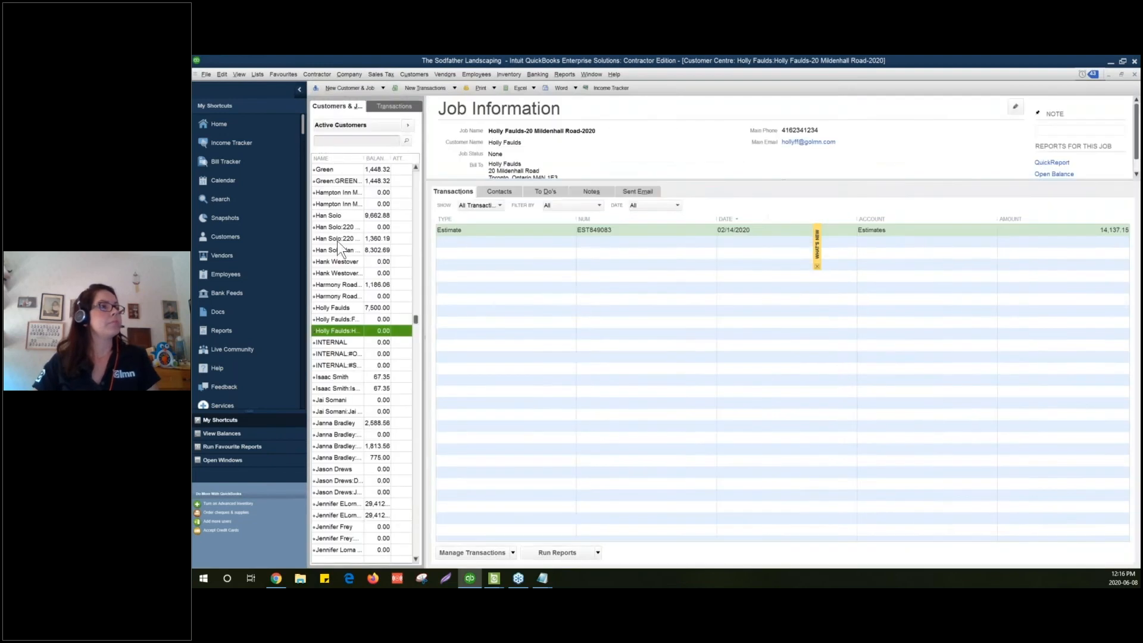
{"action": "scroll", "coordinate": [349, 273], "scroll_direction": "up", "scroll_amount": 20}
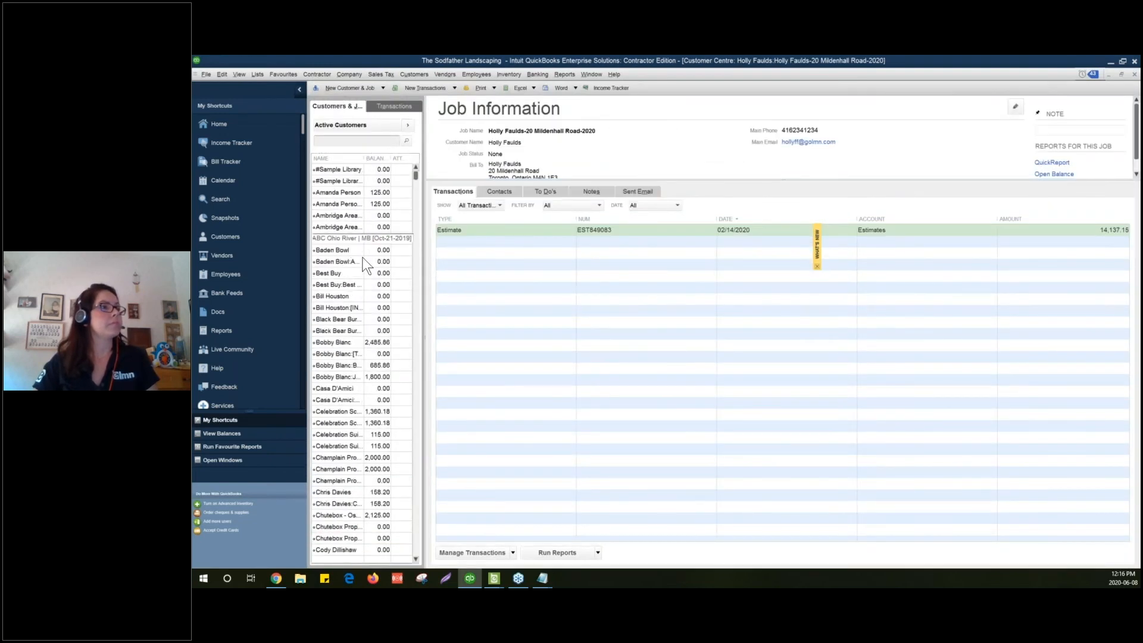
{"action": "left_click", "coordinate": [344, 203]}
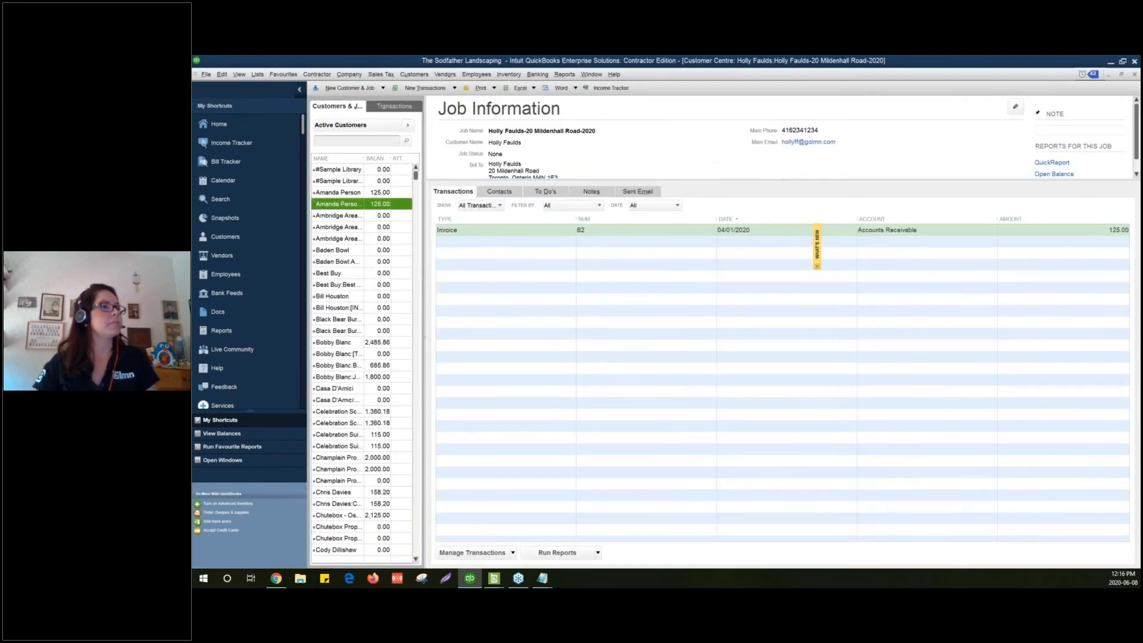
{"action": "double_click", "coordinate": [347, 203]}
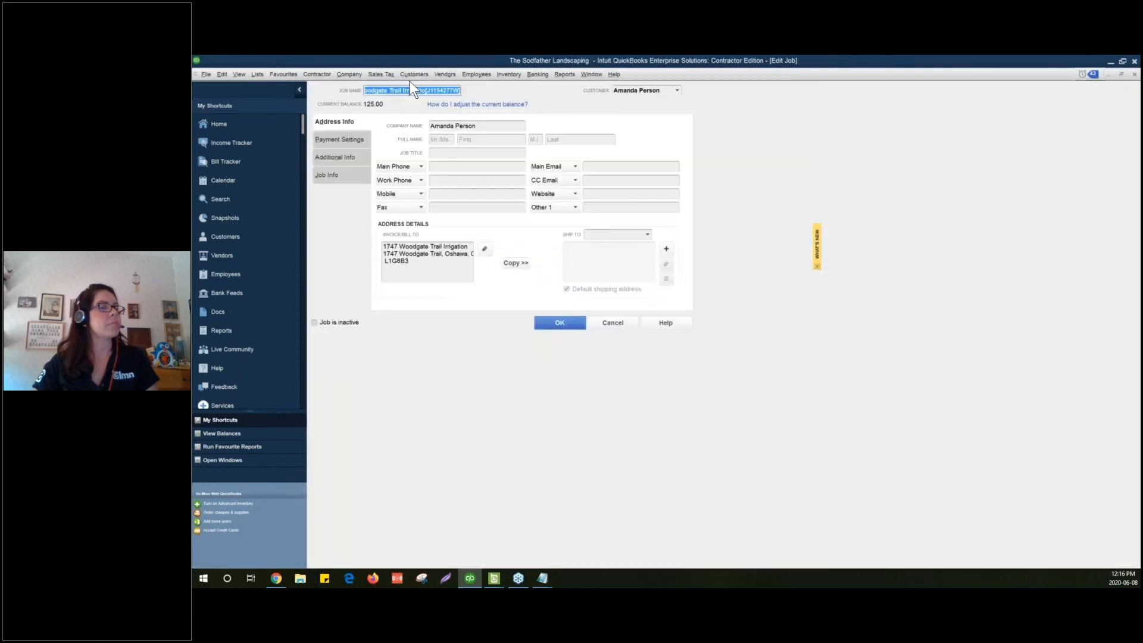
Set the job's Preferred Delivery Method to None in Payment Settings and save with OK
{"action": "left_click", "coordinate": [341, 140]}
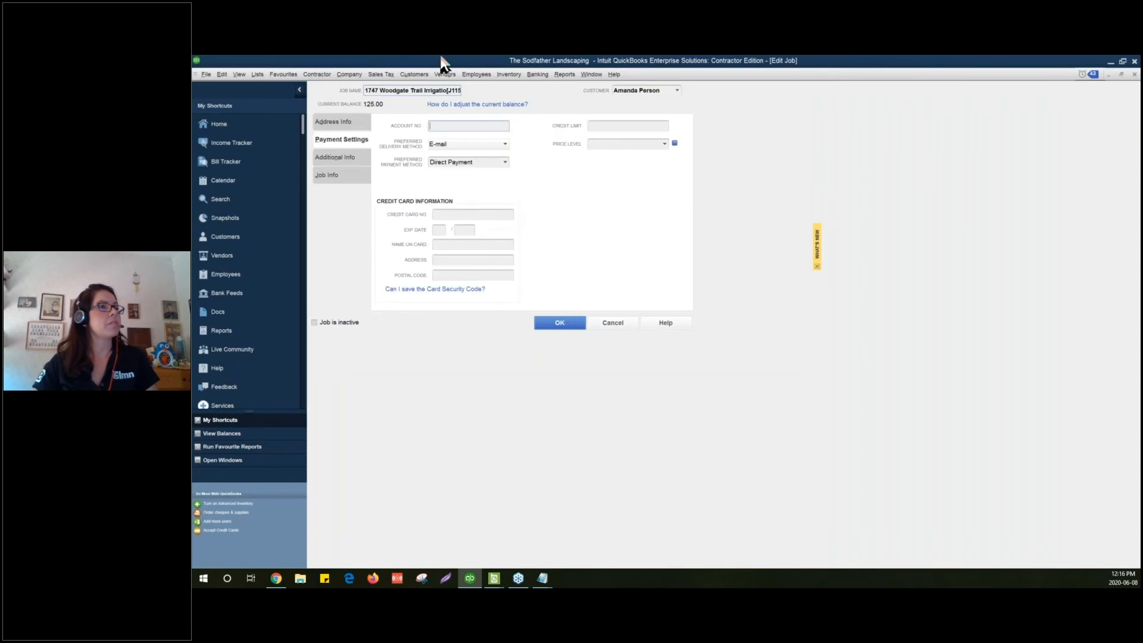
{"action": "left_click", "coordinate": [449, 144]}
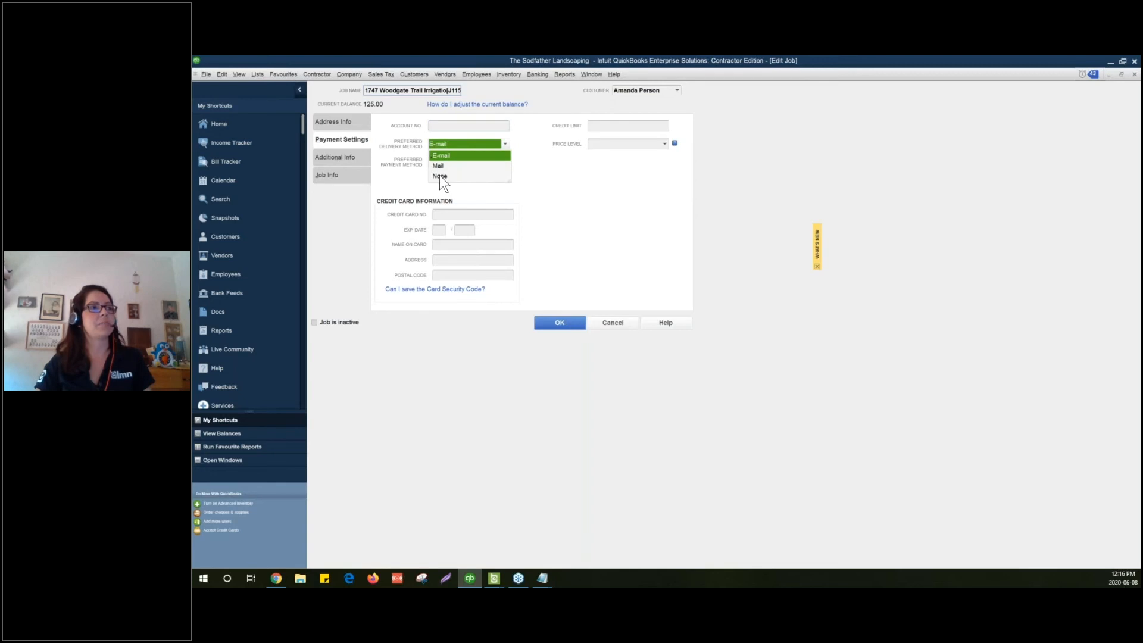
{"action": "left_click", "coordinate": [440, 175]}
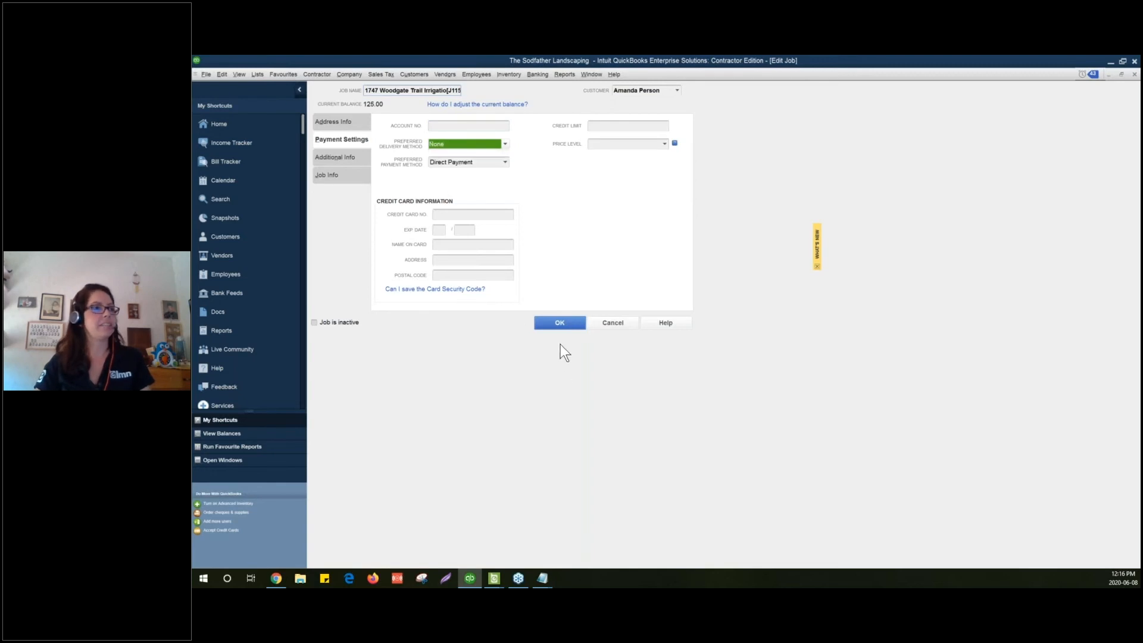
{"action": "left_click", "coordinate": [555, 320]}
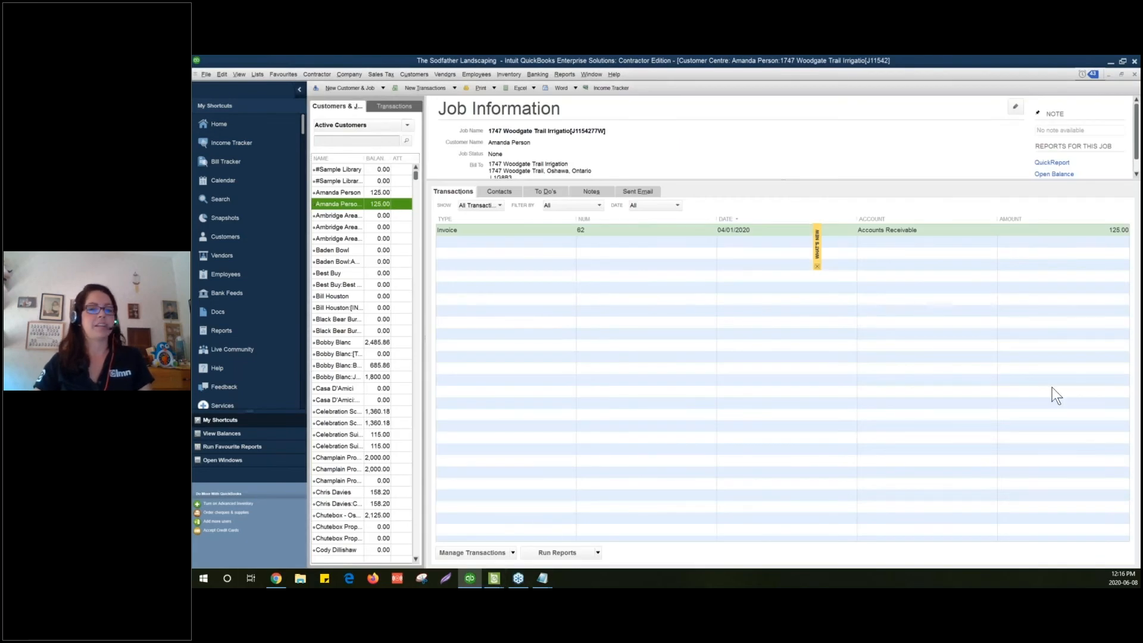
{"action": "key", "text": "alt+Tab"}
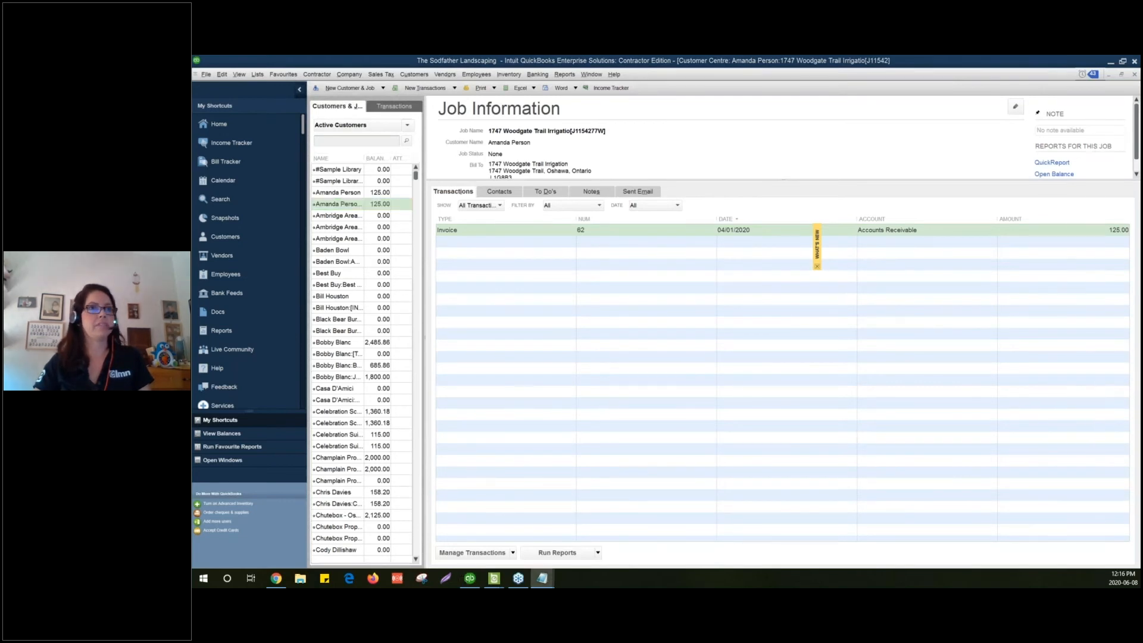
Close the failed Import Invoices summary, move the sync window aside, and open LMN Time's timesheets
{"action": "left_click", "coordinate": [1112, 61]}
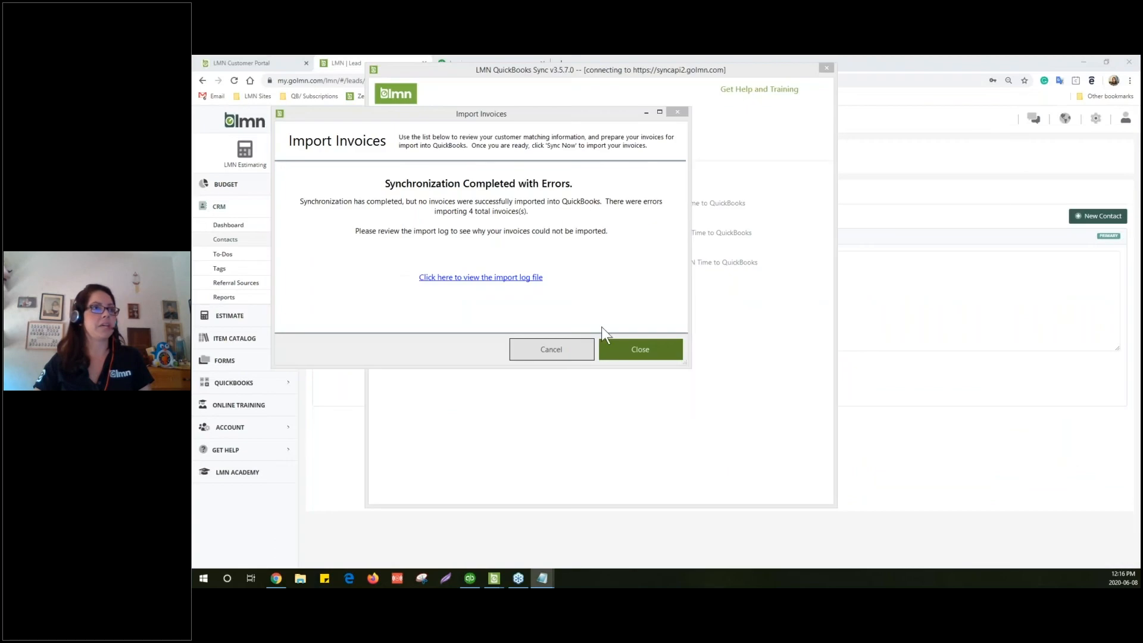
{"action": "left_click", "coordinate": [588, 330]}
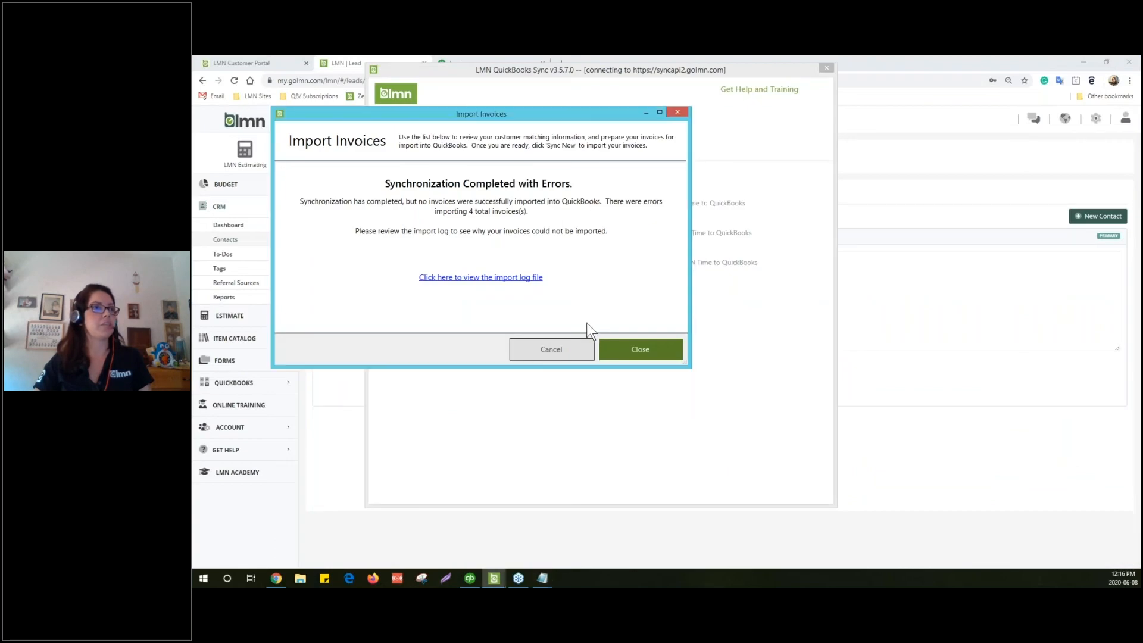
{"action": "left_click", "coordinate": [634, 345]}
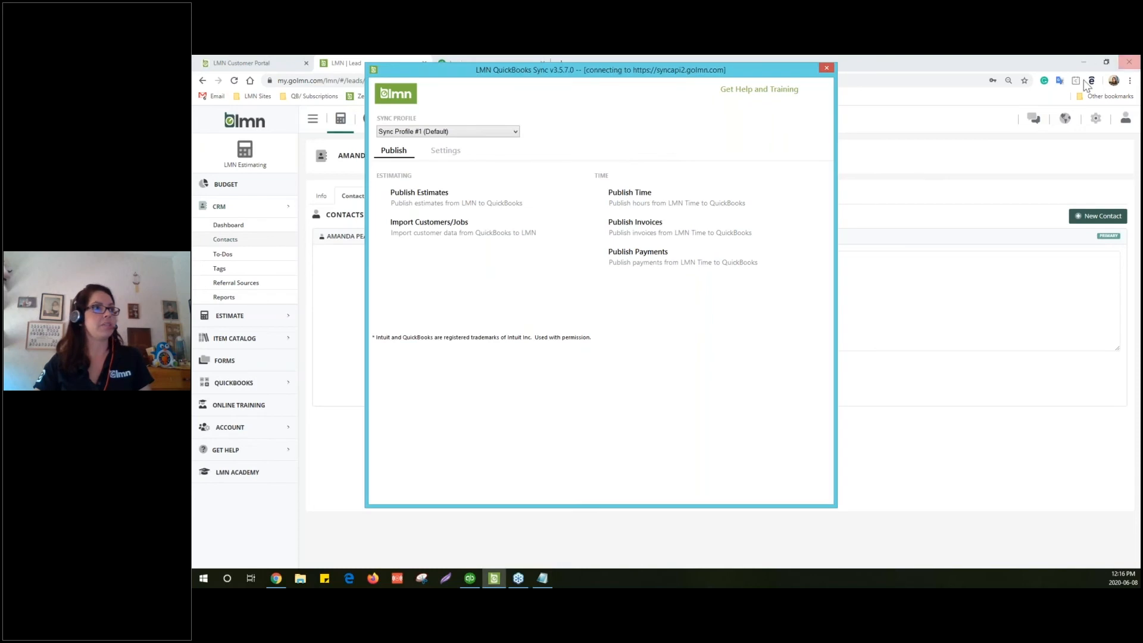
{"action": "left_click_drag", "start_coordinate": [681, 65], "coordinate": [1142, 72]}
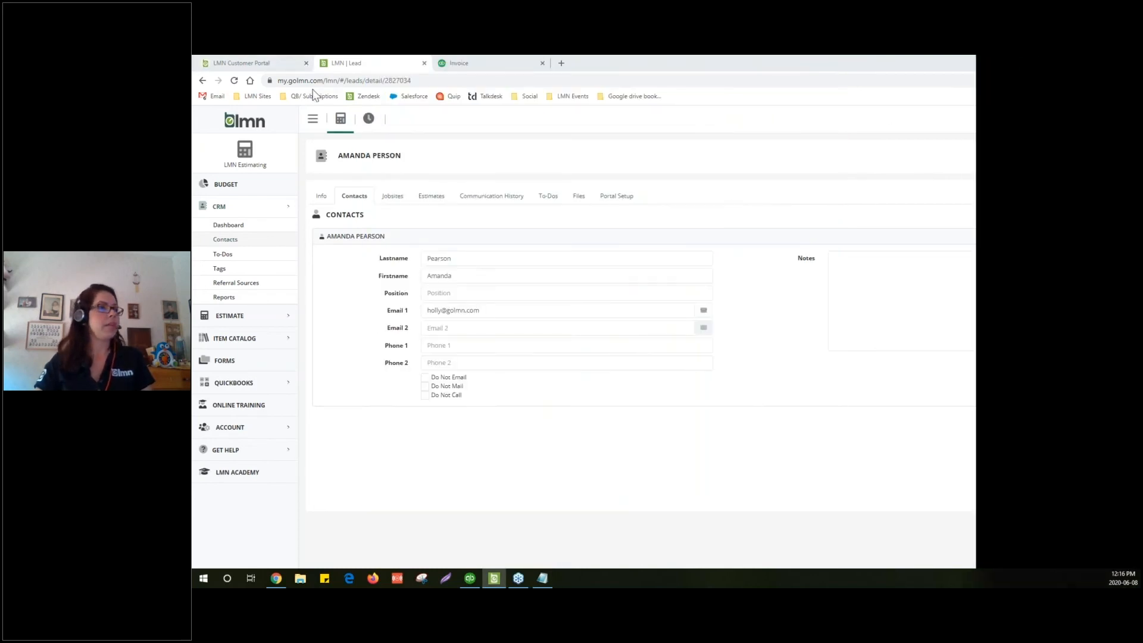
{"action": "left_click", "coordinate": [368, 120]}
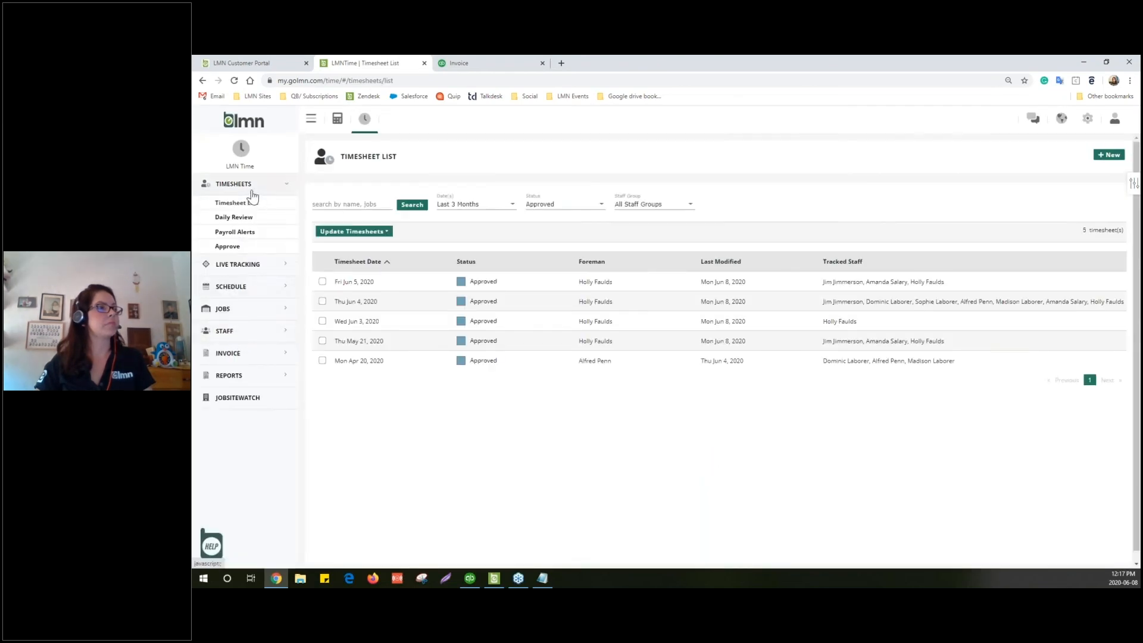
Open the Invoice List and tick the June 1, May 20, May 1 ($485), April 1 and March 1 job invoices
{"action": "left_click", "coordinate": [240, 356]}
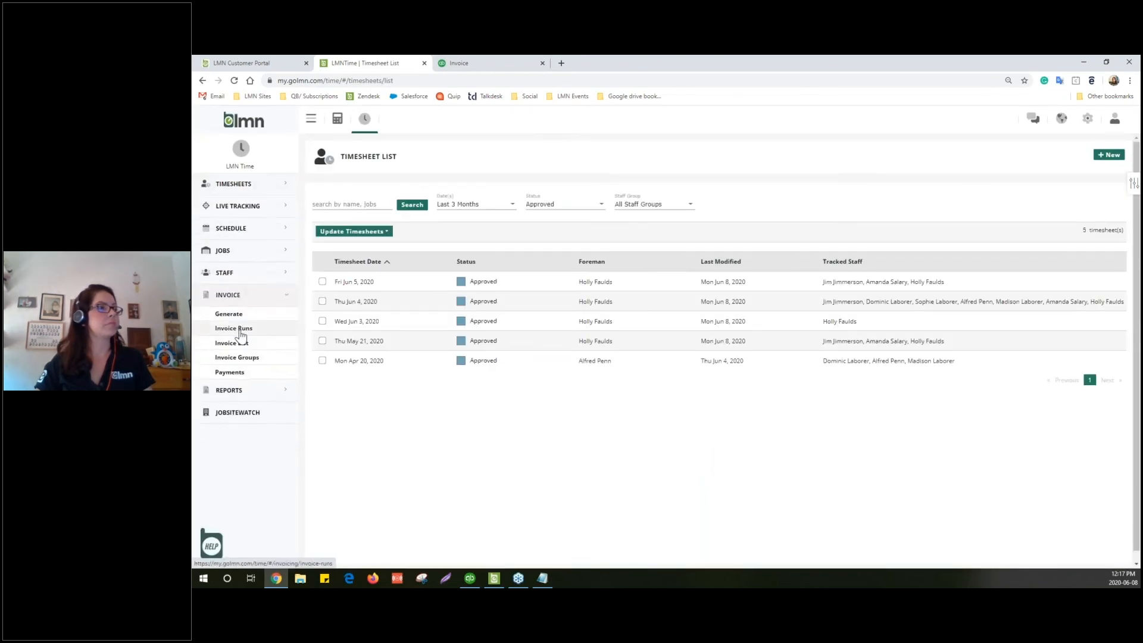
{"action": "left_click", "coordinate": [241, 331]}
{"action": "left_click", "coordinate": [235, 344]}
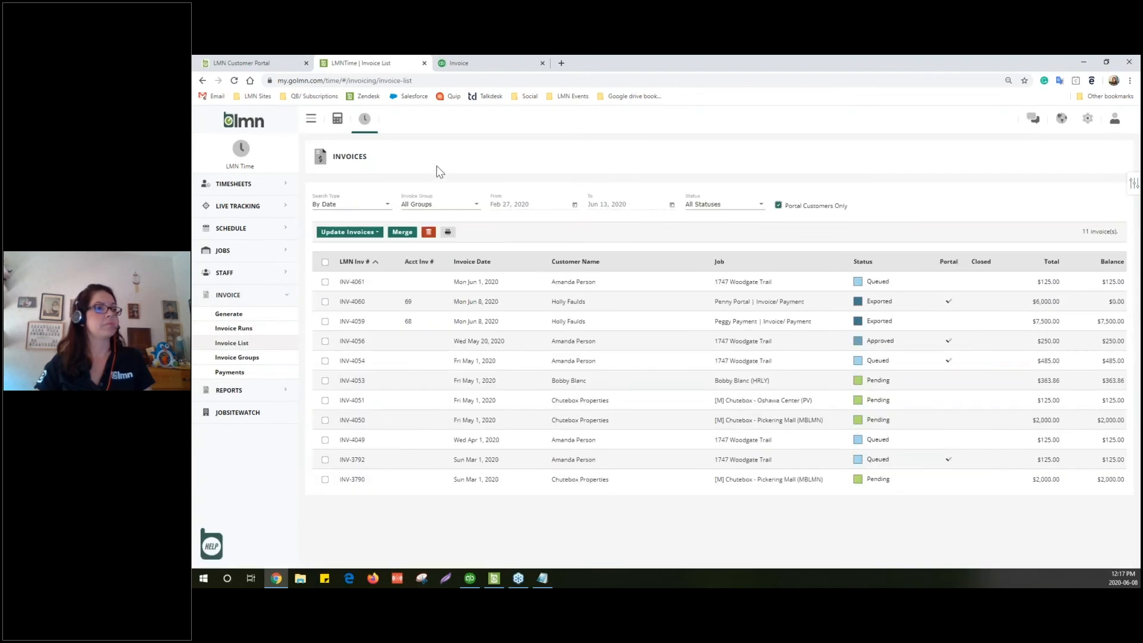
{"action": "left_click", "coordinate": [325, 282]}
{"action": "left_click", "coordinate": [325, 341]}
{"action": "left_click", "coordinate": [325, 361]}
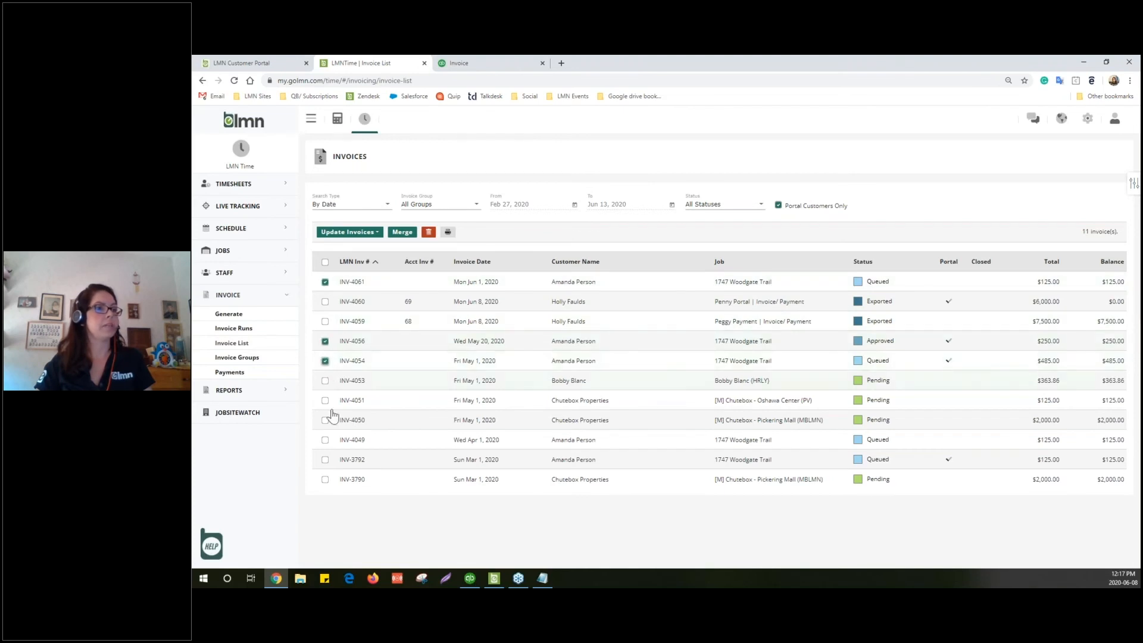
{"action": "left_click", "coordinate": [326, 440]}
{"action": "left_click", "coordinate": [325, 460]}
Change the ticked invoices' status to Approved
{"action": "left_click", "coordinate": [348, 233]}
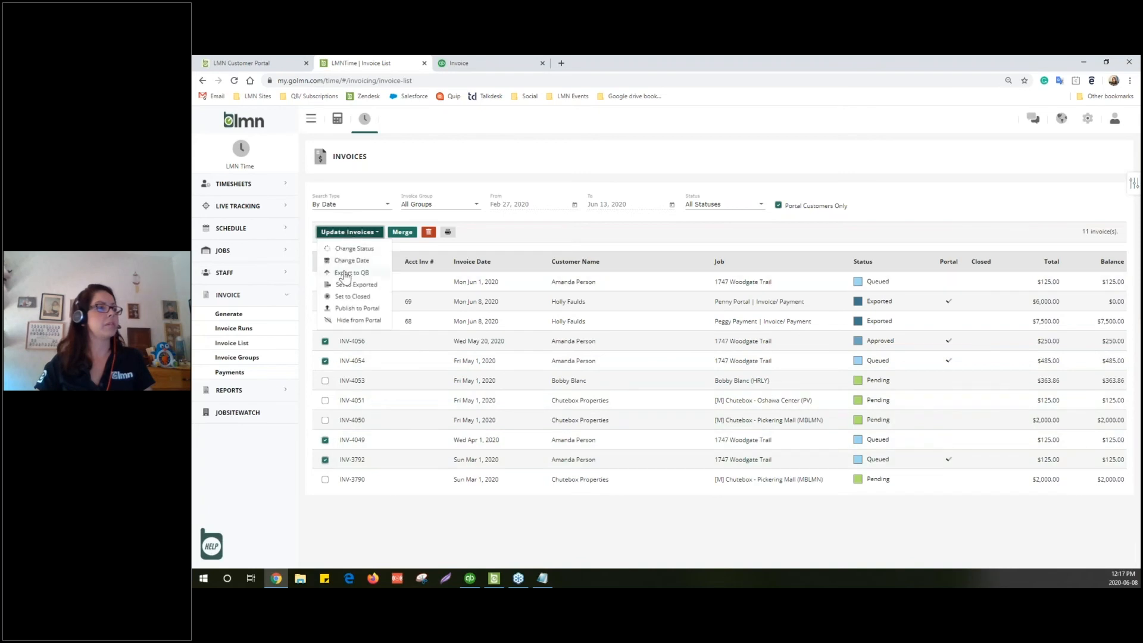
{"action": "left_click", "coordinate": [348, 249]}
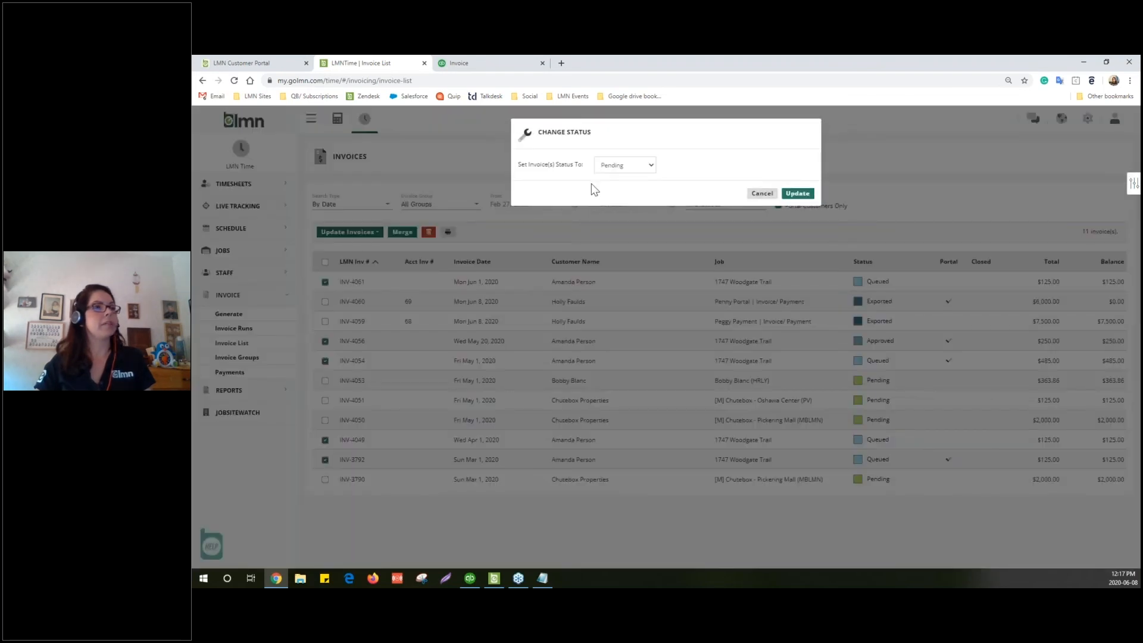
{"action": "left_click", "coordinate": [611, 167]}
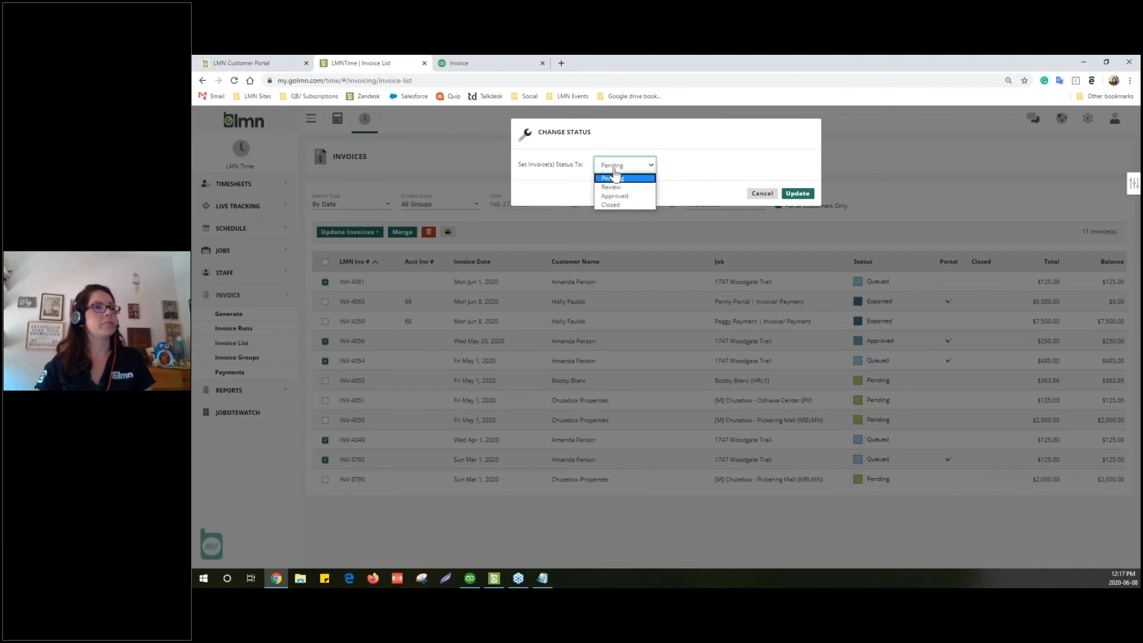
{"action": "left_click", "coordinate": [614, 196]}
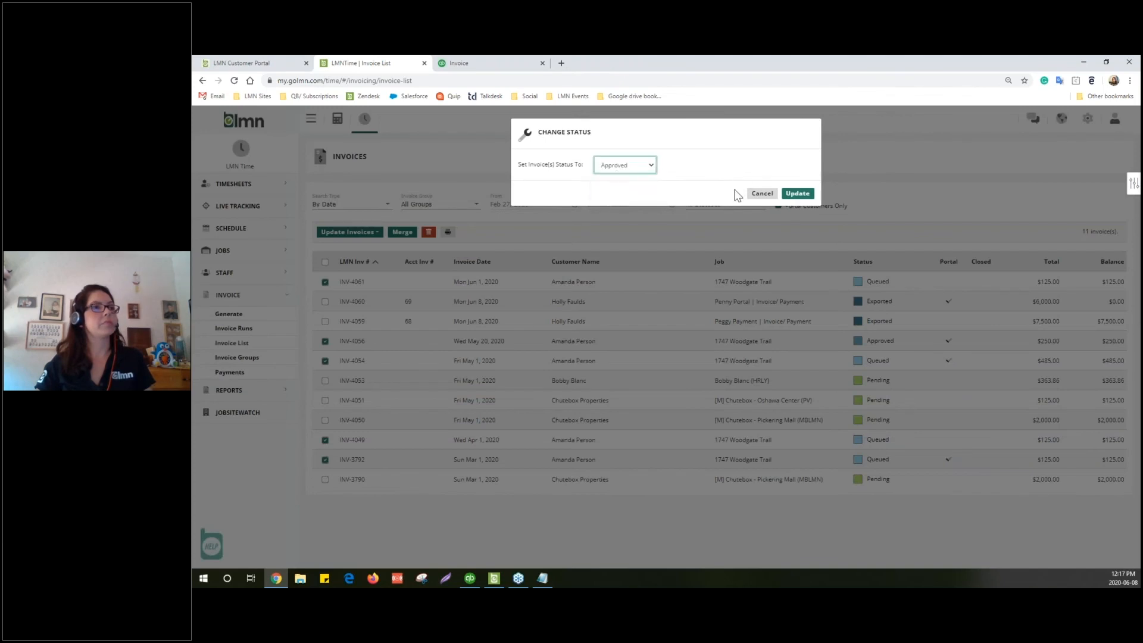
{"action": "left_click", "coordinate": [796, 193]}
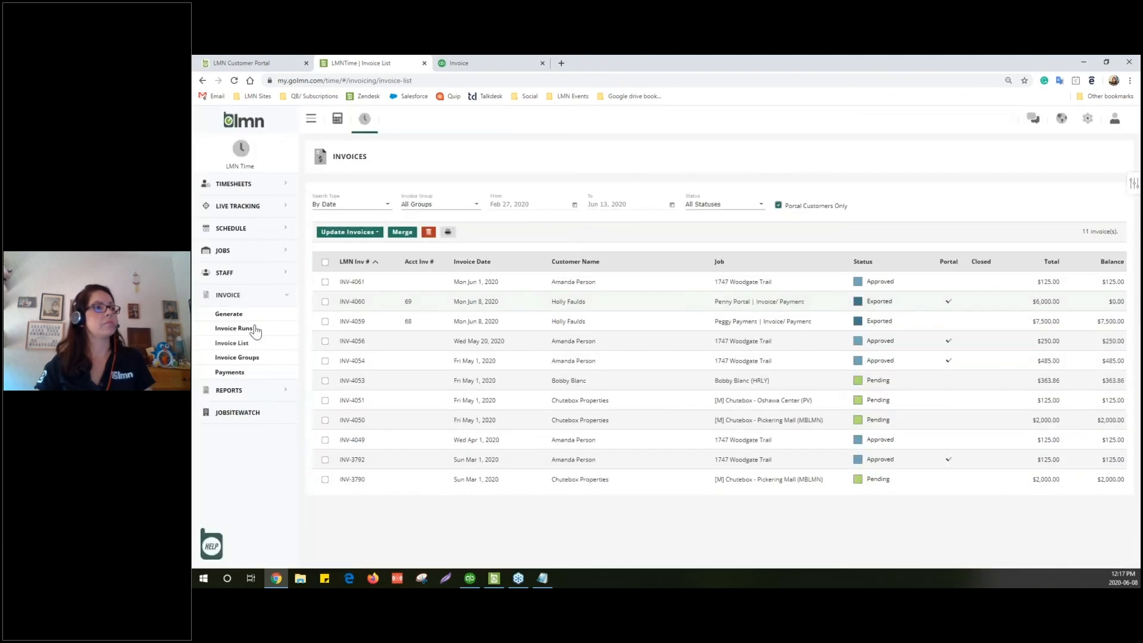
Re-tick the June 1, May 20, May 1, April 1 and March 1 invoices and send them to Export to QB
{"action": "left_click", "coordinate": [325, 282]}
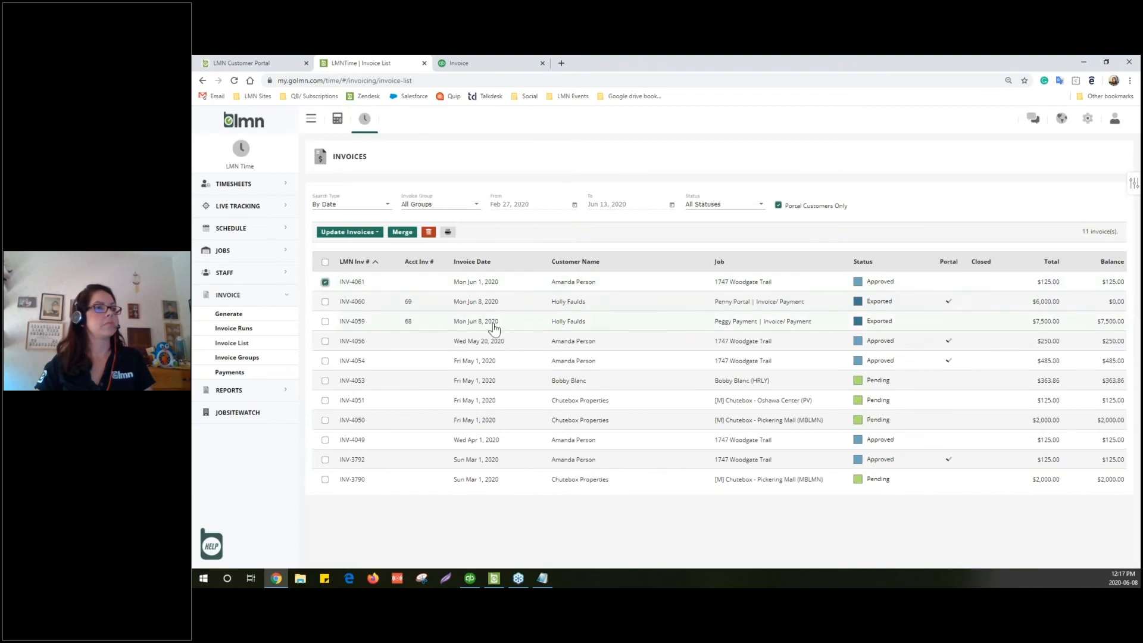
{"action": "left_click", "coordinate": [325, 341]}
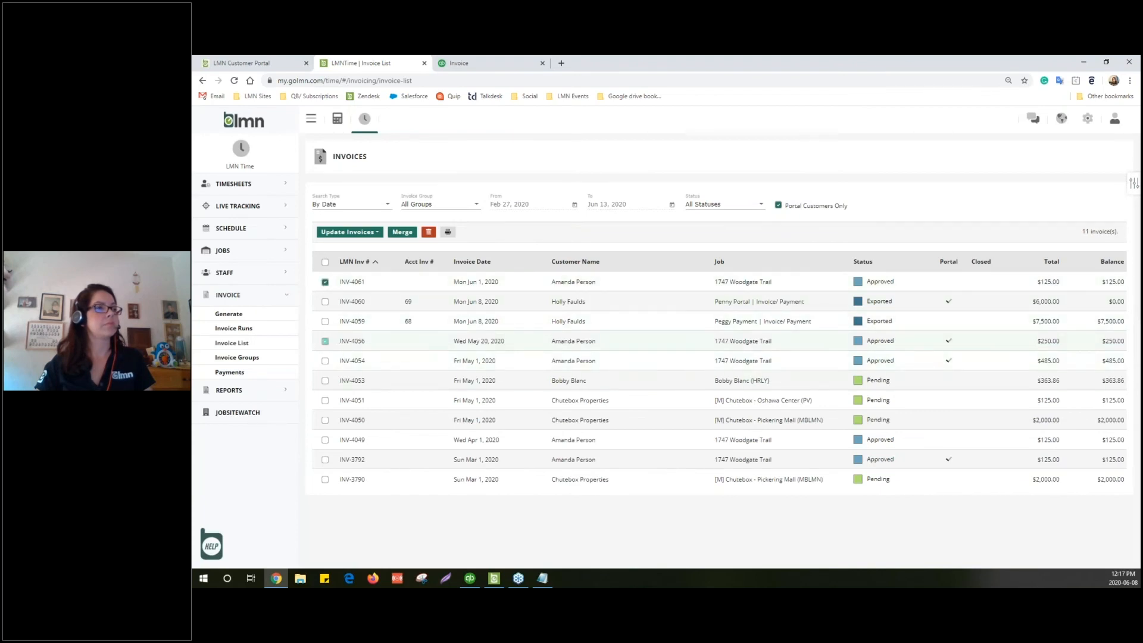
{"action": "left_click", "coordinate": [325, 361]}
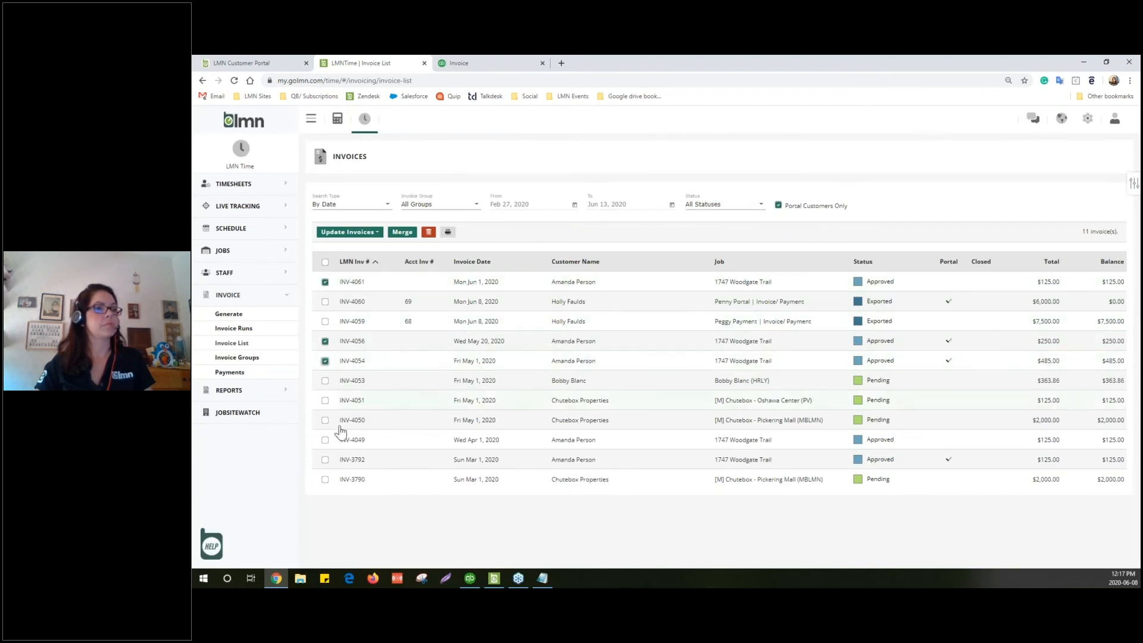
{"action": "left_click", "coordinate": [325, 460]}
{"action": "left_click", "coordinate": [325, 440]}
{"action": "left_click", "coordinate": [348, 233]}
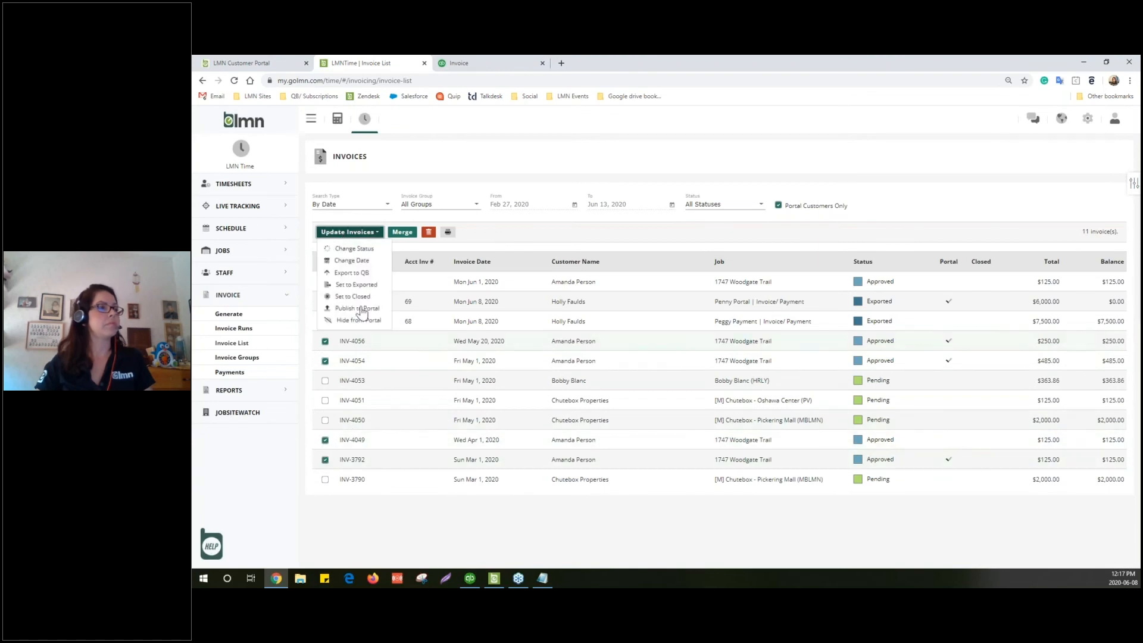
{"action": "left_click", "coordinate": [346, 274]}
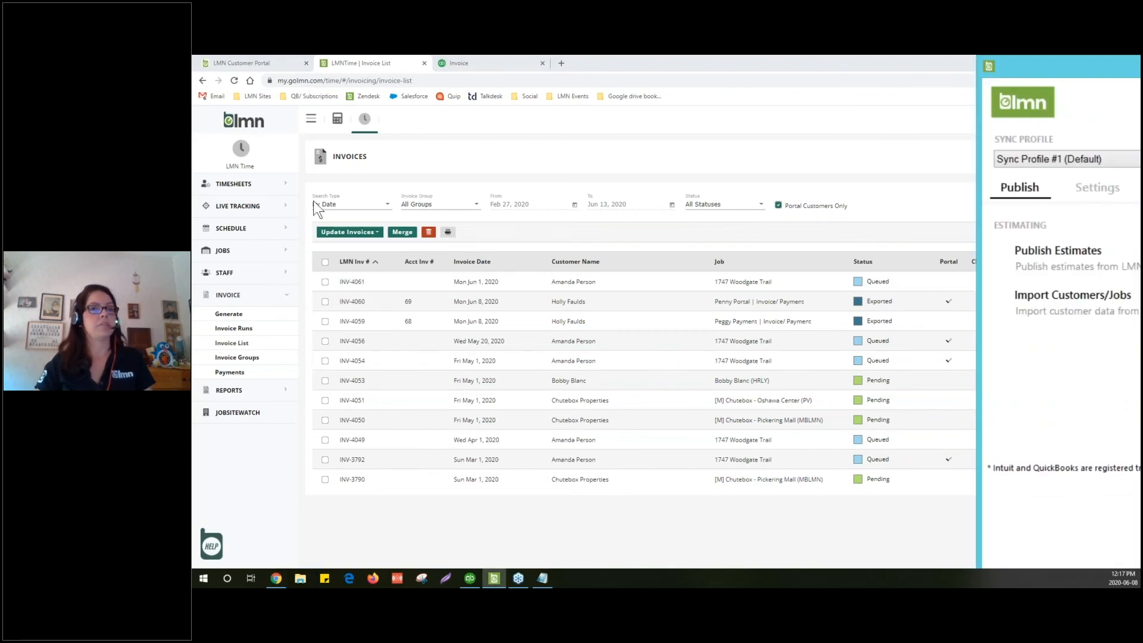
In the QuickBooks Sync window, publish the five LMN Time invoices with Sync Now and close the success summary
{"action": "left_click", "coordinate": [496, 583]}
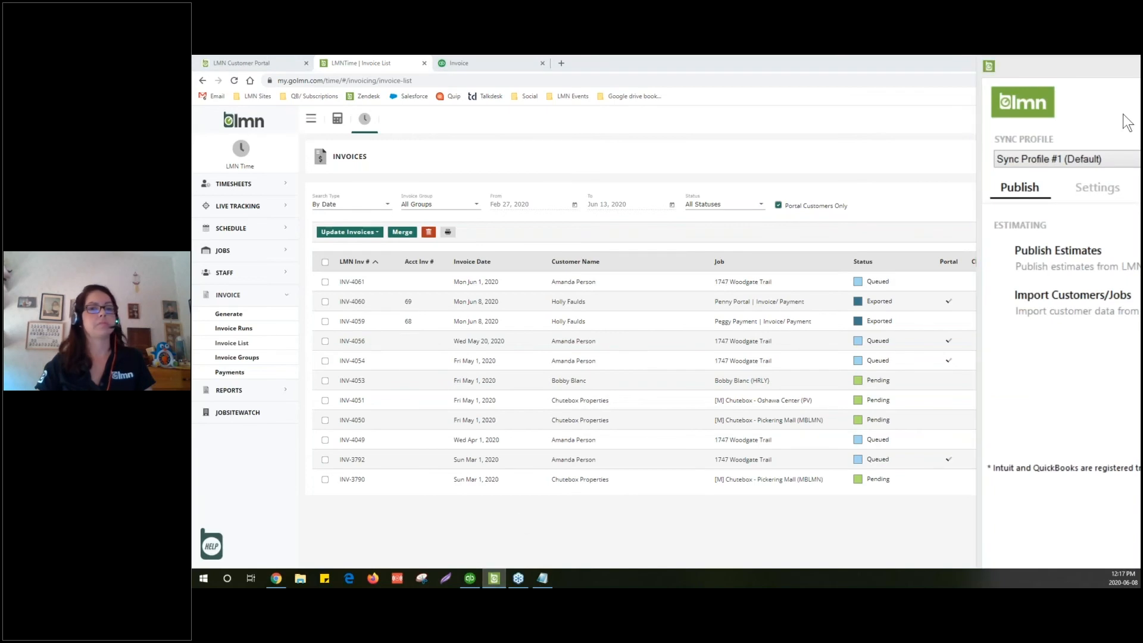
{"action": "left_click_drag", "start_coordinate": [1125, 66], "coordinate": [745, 74]}
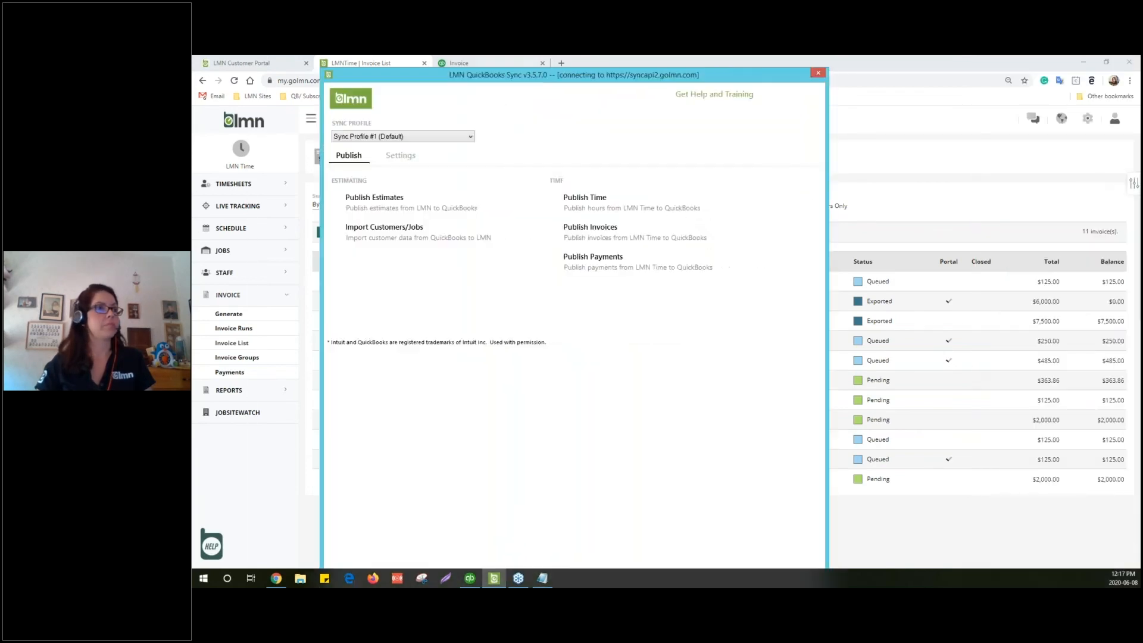
{"action": "left_click", "coordinate": [582, 228]}
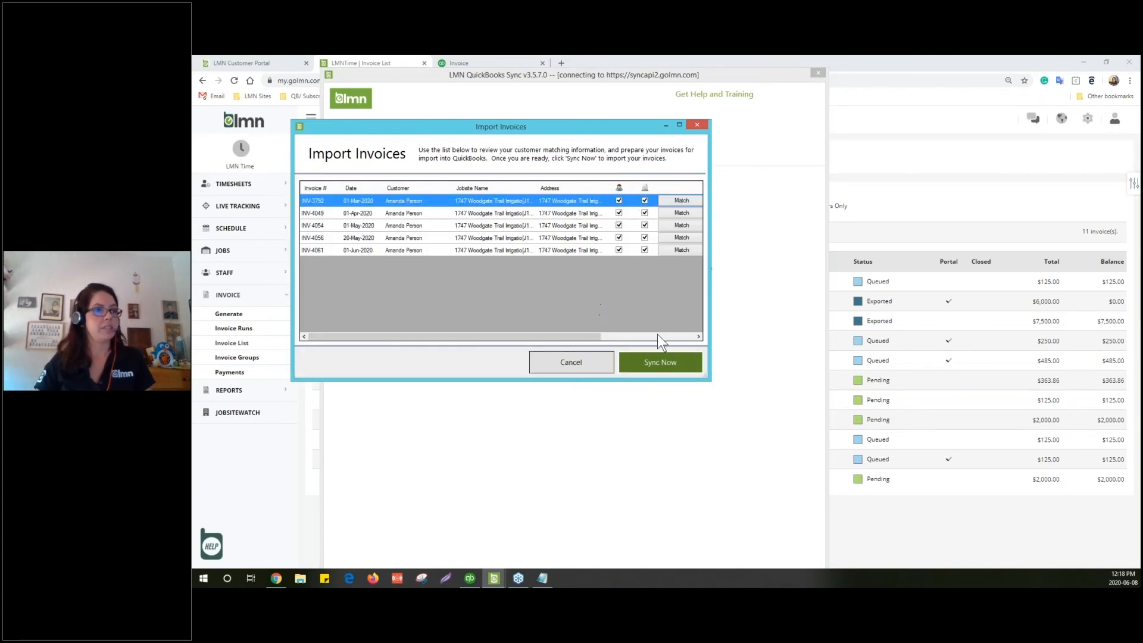
{"action": "left_click", "coordinate": [667, 365]}
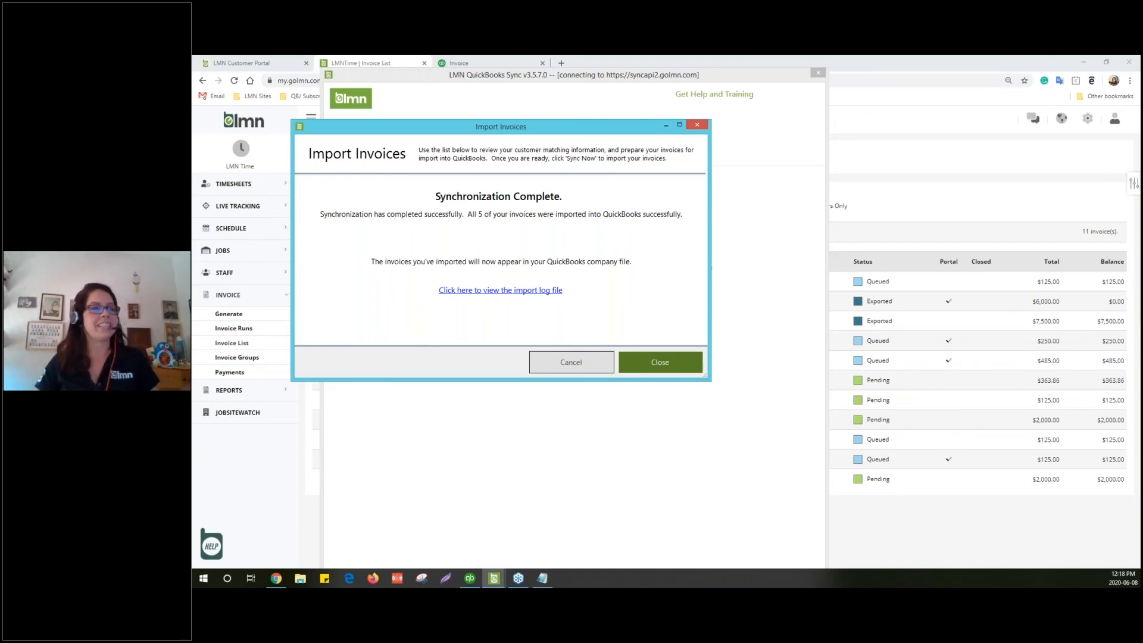
{"action": "left_click", "coordinate": [665, 364]}
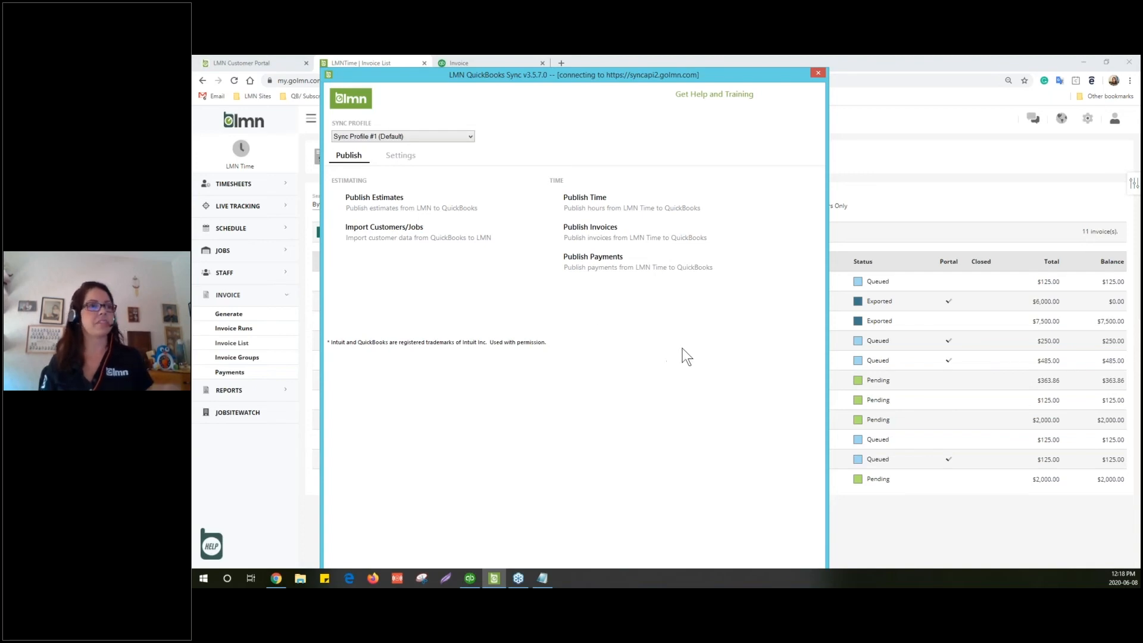
Reload the LMN invoice list to show the Exported invoices, then open the $6,000.00 invoice INV-4060
{"action": "left_click_drag", "start_coordinate": [744, 71], "coordinate": [1020, 149]}
{"action": "left_click", "coordinate": [468, 62]}
{"action": "left_click", "coordinate": [390, 62]}
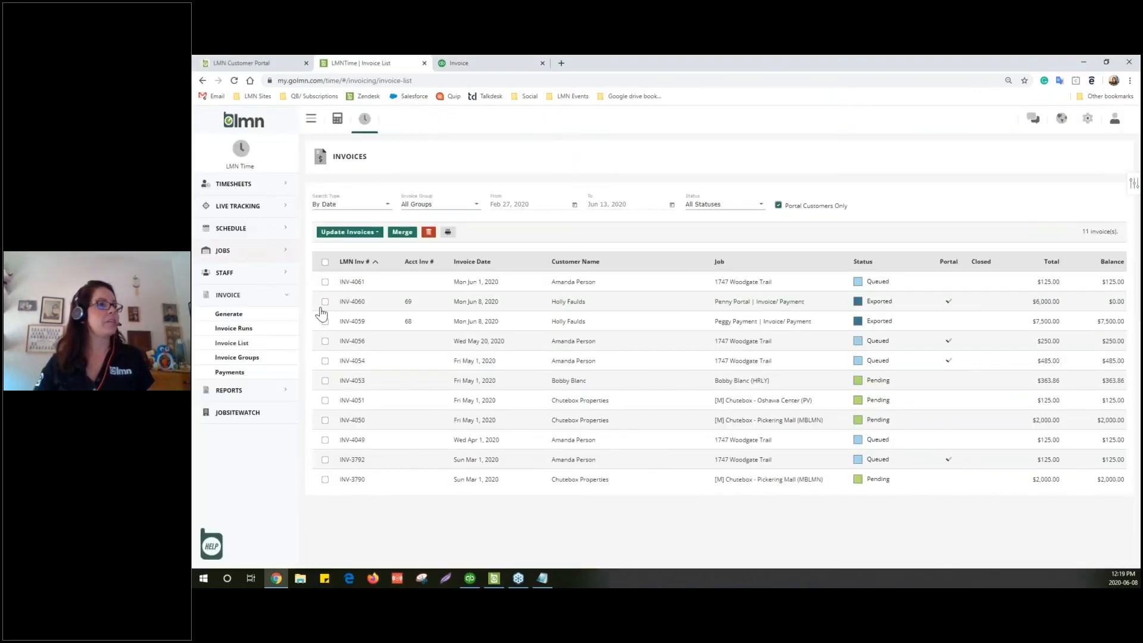
{"action": "left_click", "coordinate": [425, 81]}
{"action": "key", "text": "Return"}
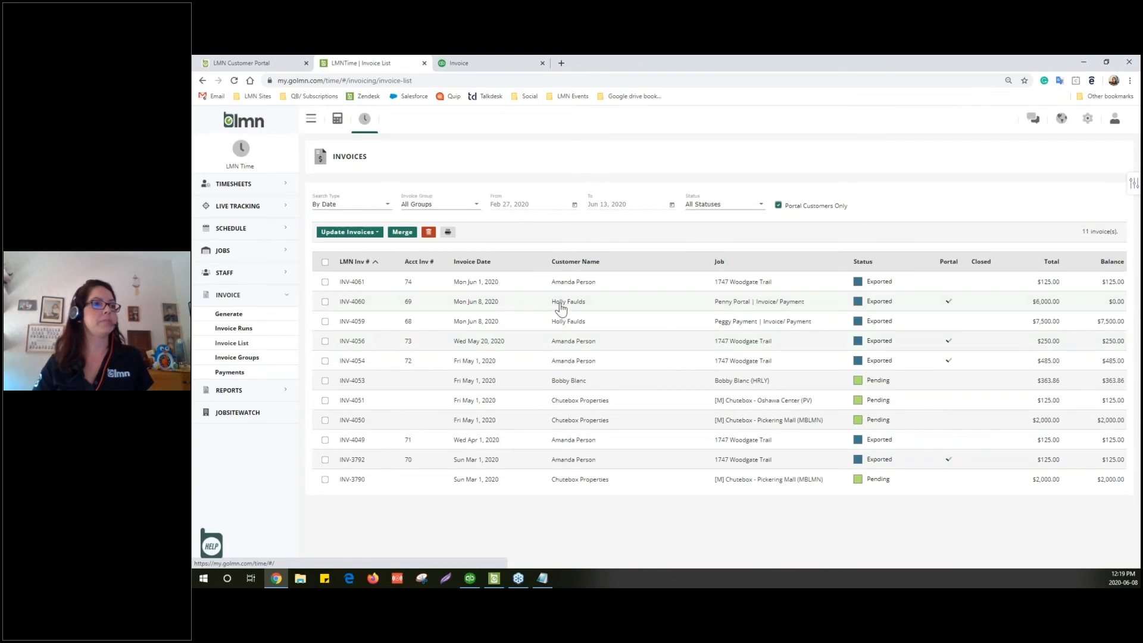
{"action": "left_click", "coordinate": [501, 302]}
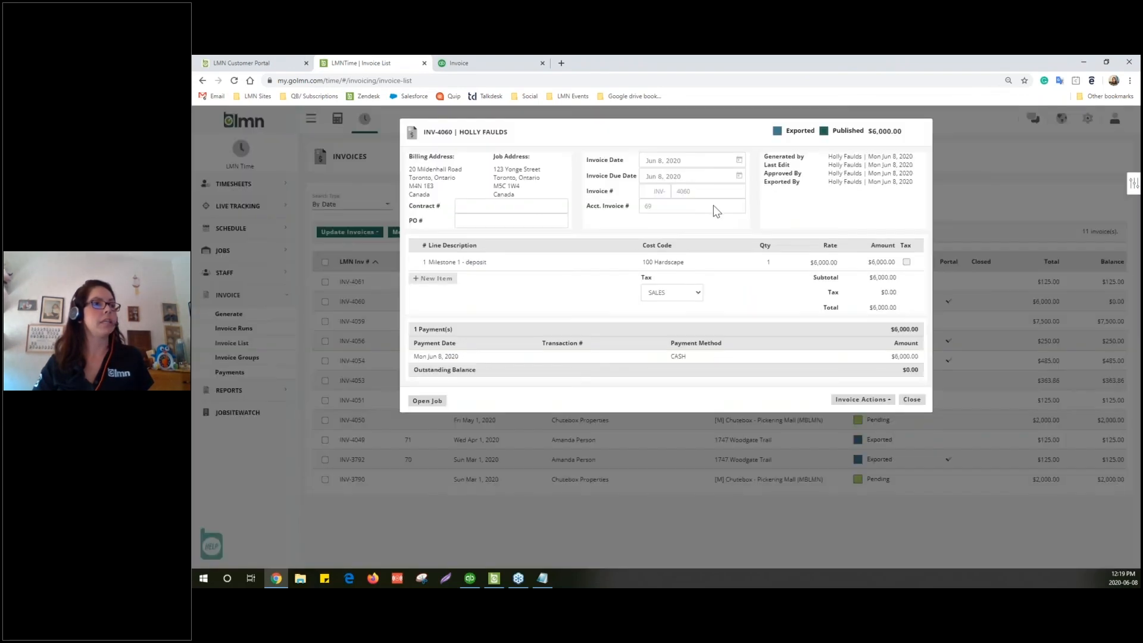
Add a CASH payment of 6000 against invoice INV-4060
{"action": "left_click", "coordinate": [861, 403]}
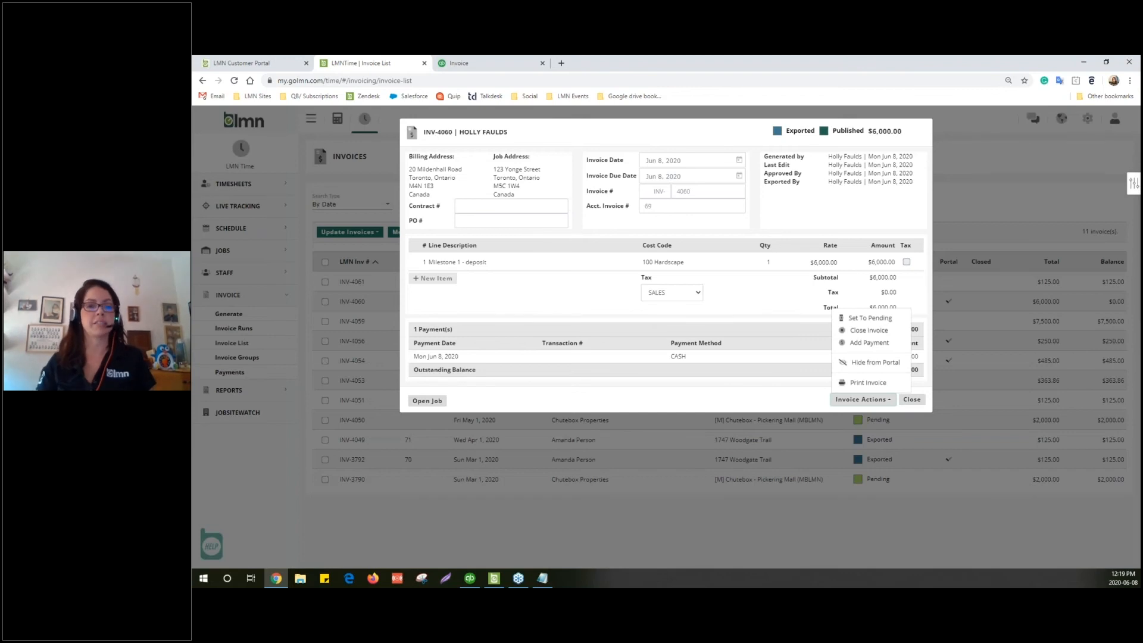
{"action": "left_click", "coordinate": [868, 344]}
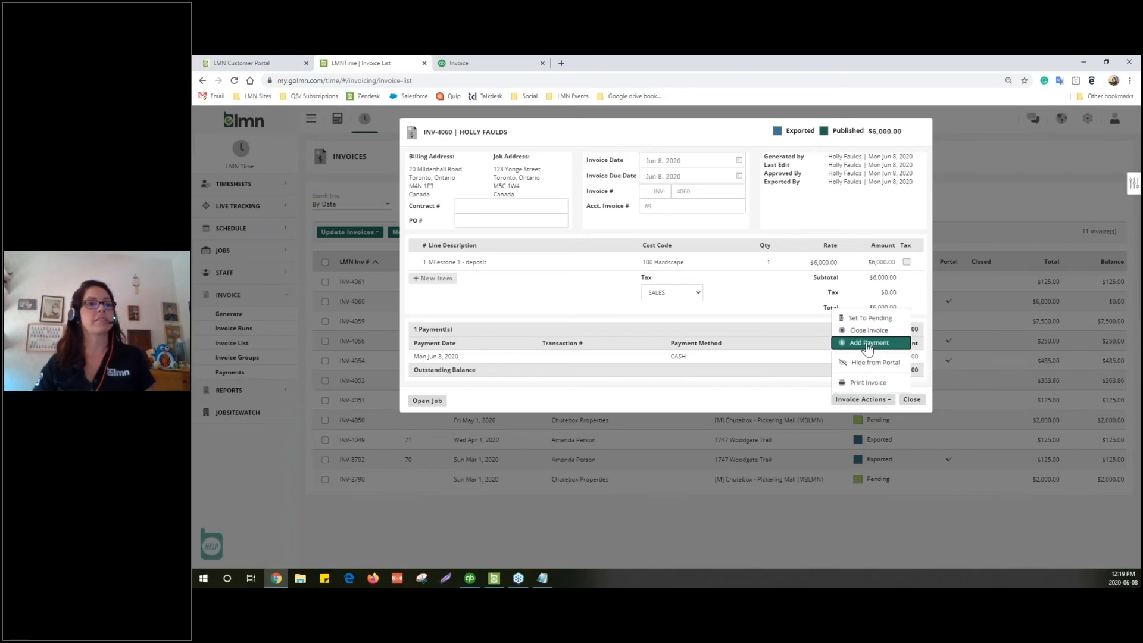
{"action": "left_click", "coordinate": [825, 206]}
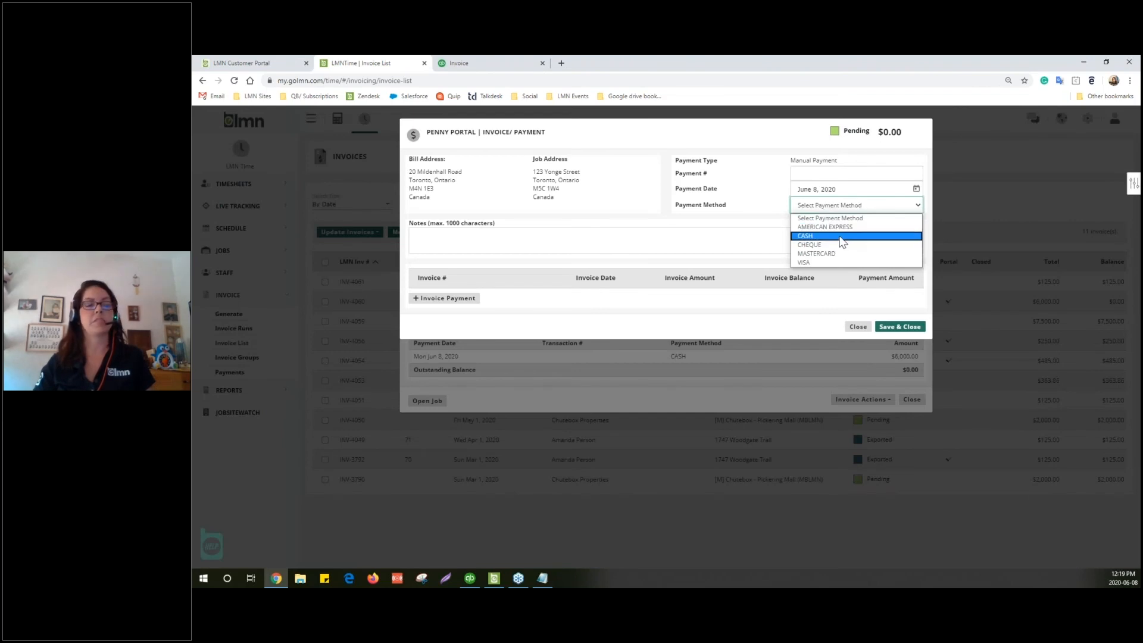
{"action": "left_click", "coordinate": [842, 237]}
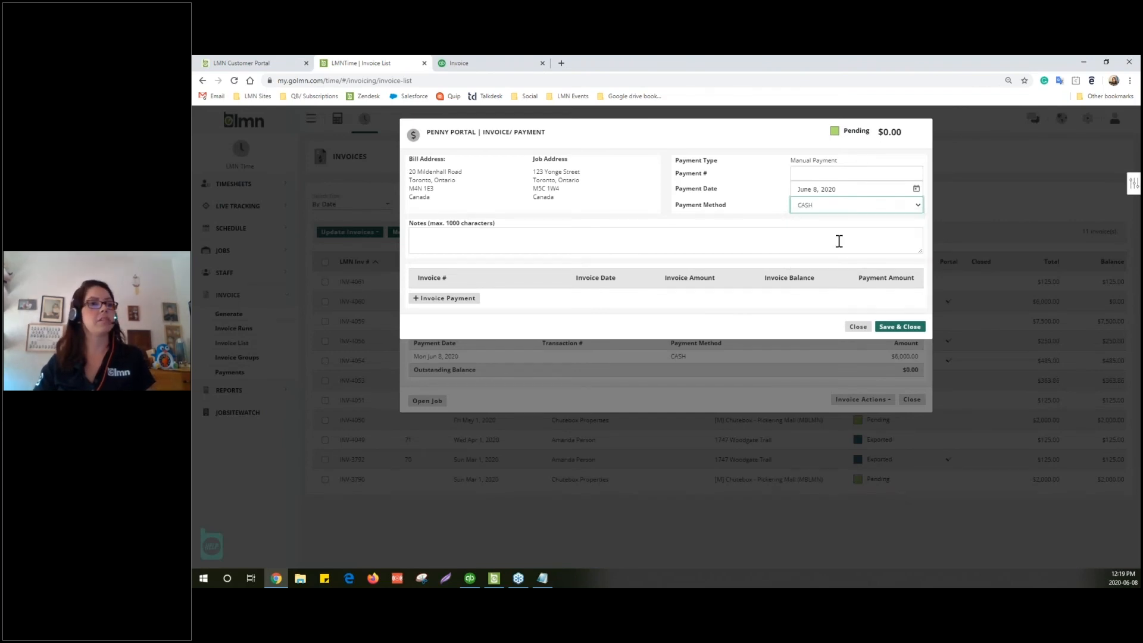
{"action": "left_click", "coordinate": [428, 297]}
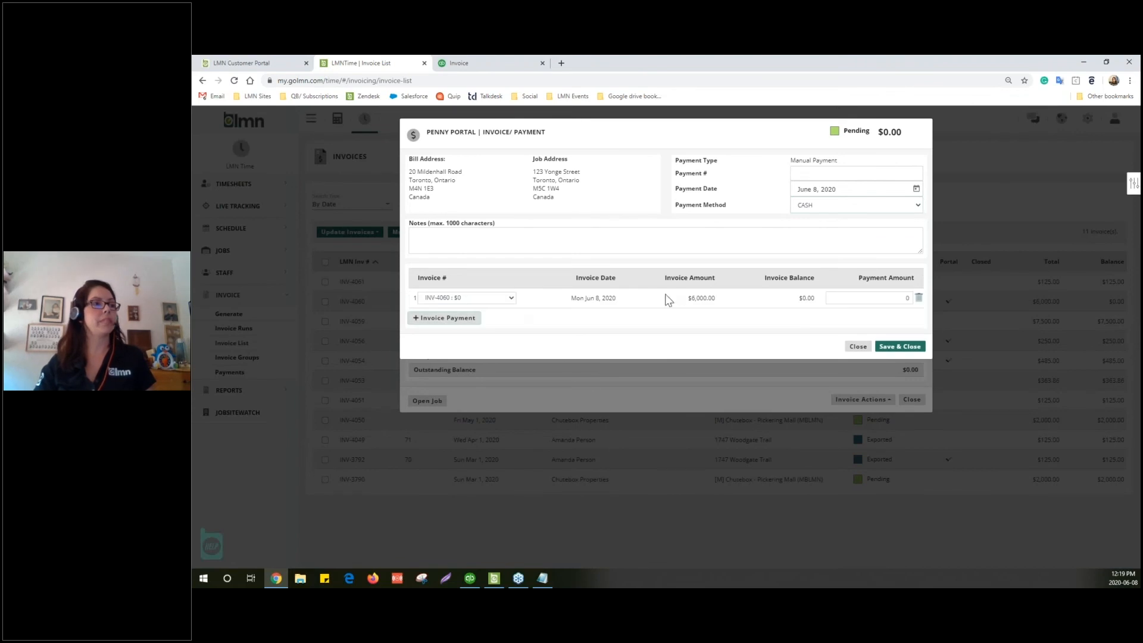
{"action": "left_click", "coordinate": [893, 296]}
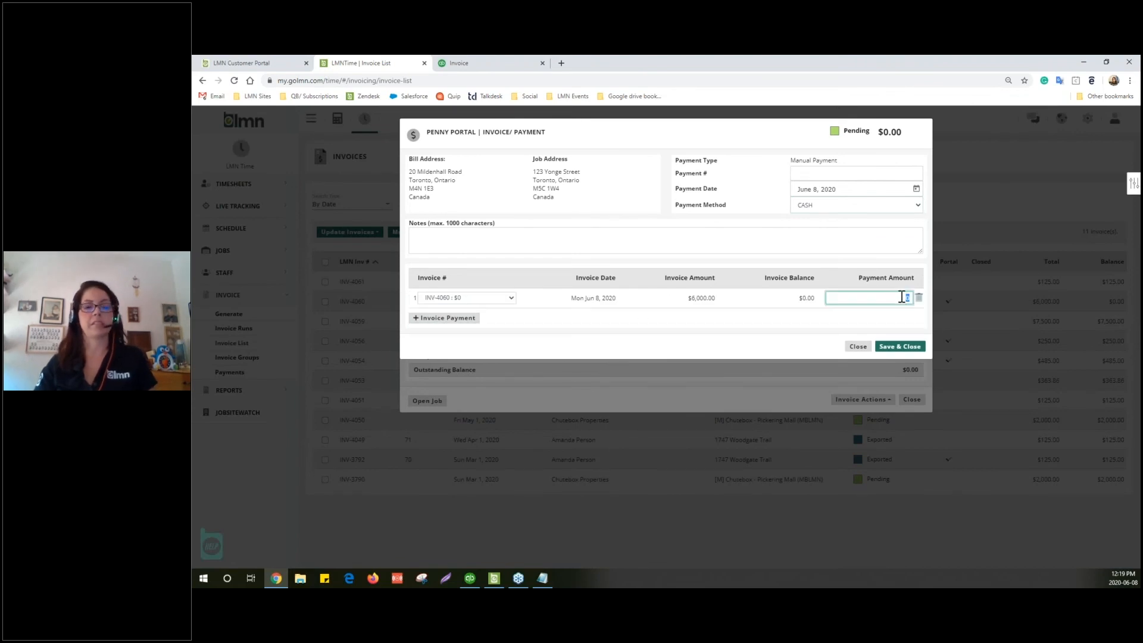
{"action": "type", "text": "6000"}
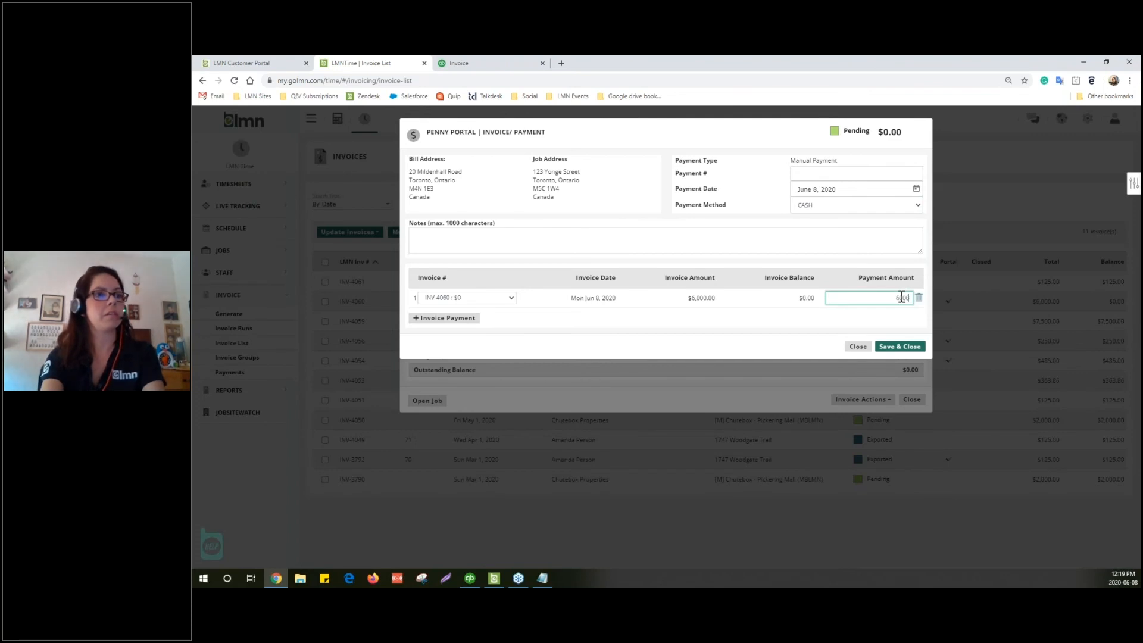
{"action": "key", "text": "Tab"}
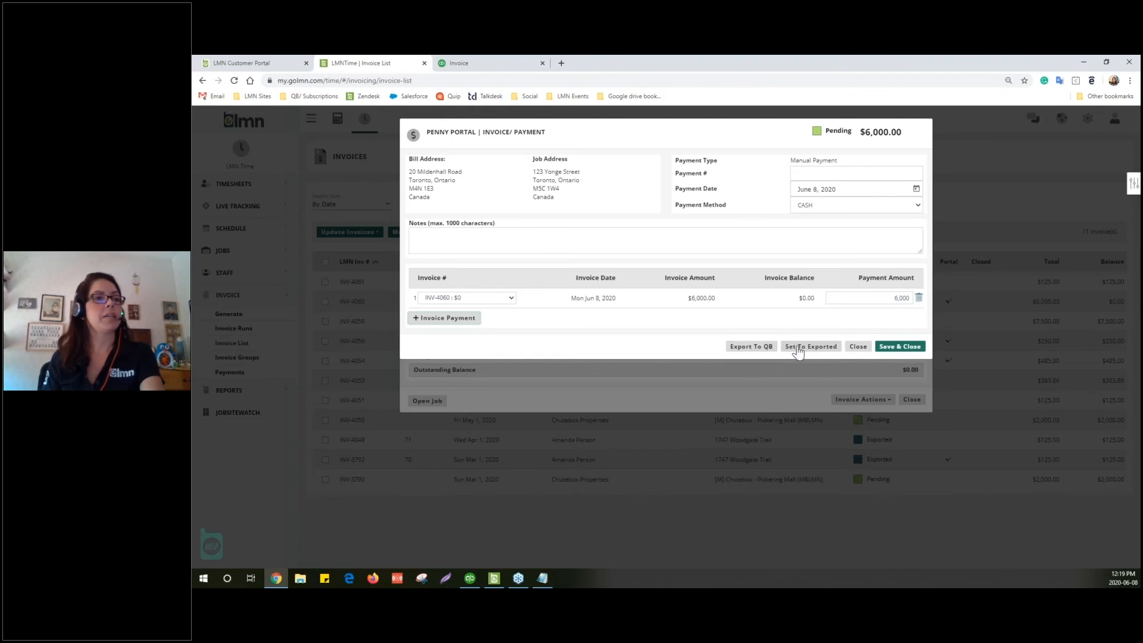
Queue the payment for QuickBooks export, save it, and close the invoice
{"action": "left_click", "coordinate": [752, 351]}
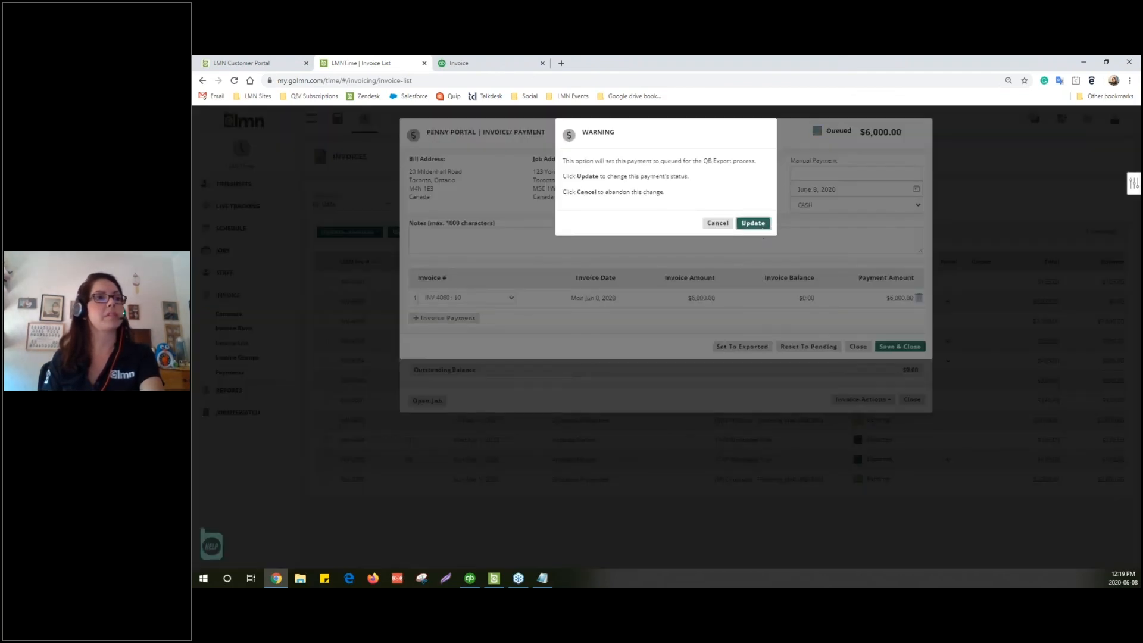
{"action": "left_click", "coordinate": [754, 222]}
{"action": "left_click", "coordinate": [893, 346]}
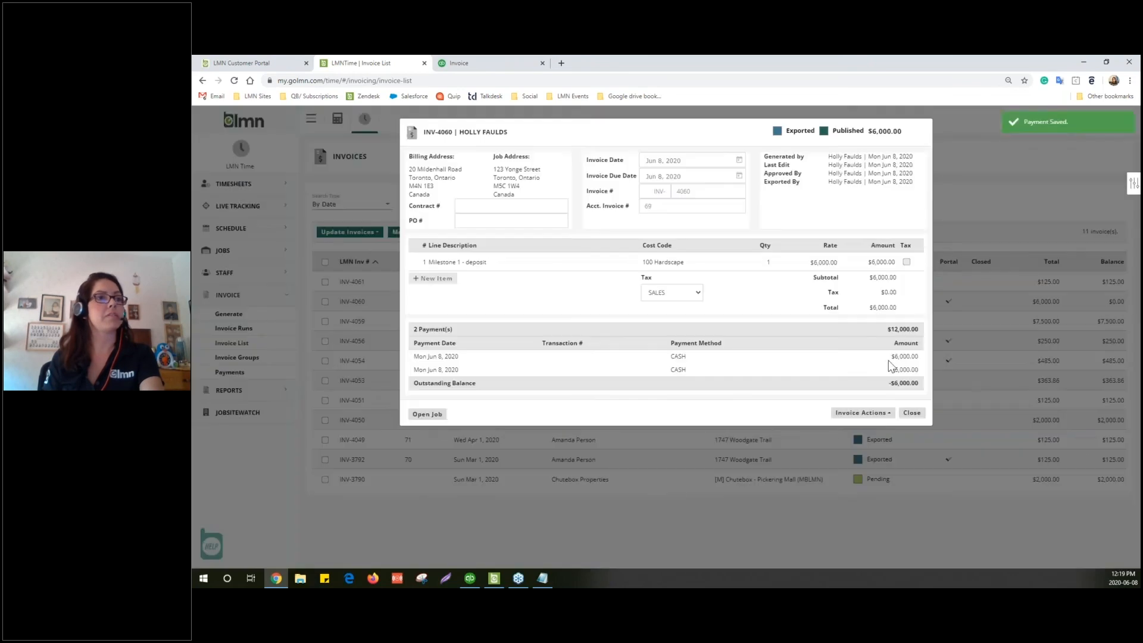
{"action": "left_click", "coordinate": [913, 413]}
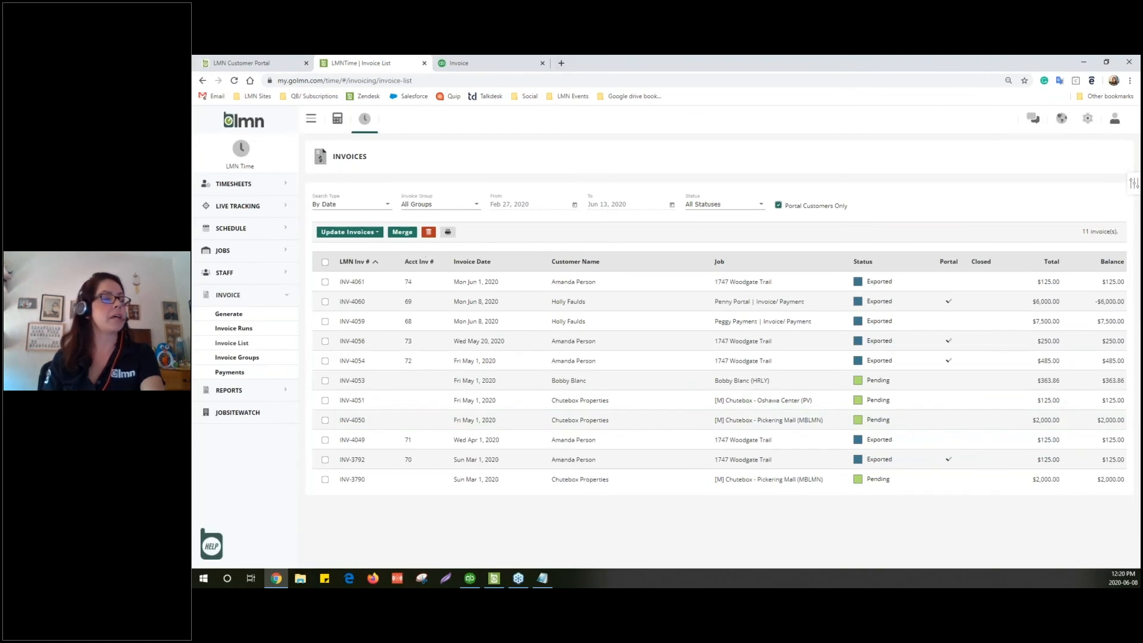
Open INV-4061 and add a $125 CASH payment line against it
{"action": "left_click", "coordinate": [497, 291]}
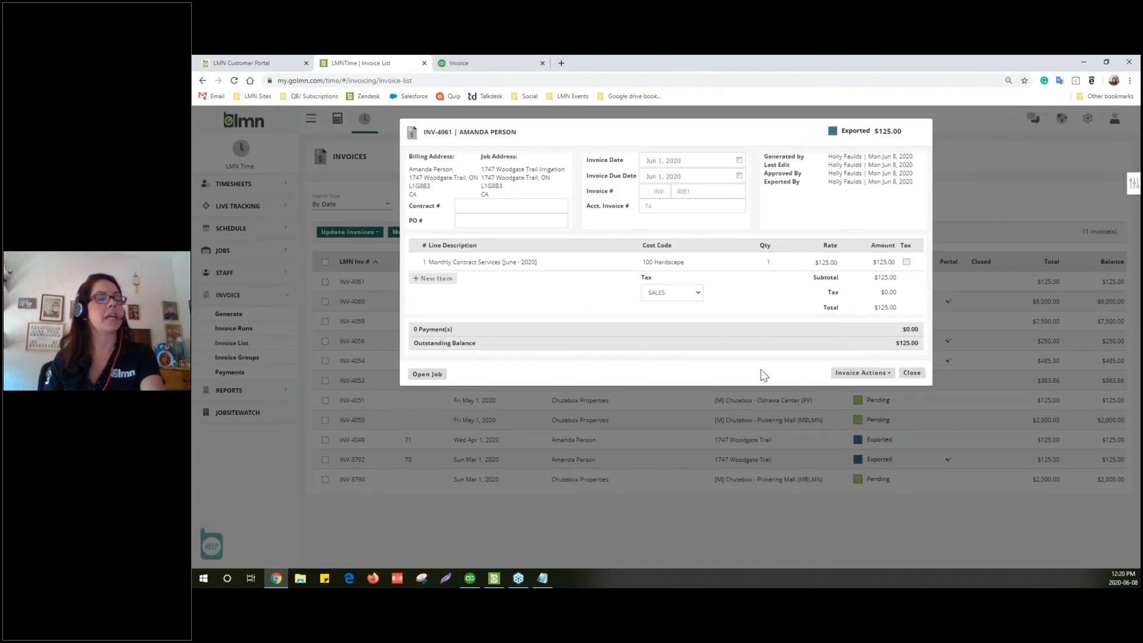
{"action": "left_click", "coordinate": [871, 374]}
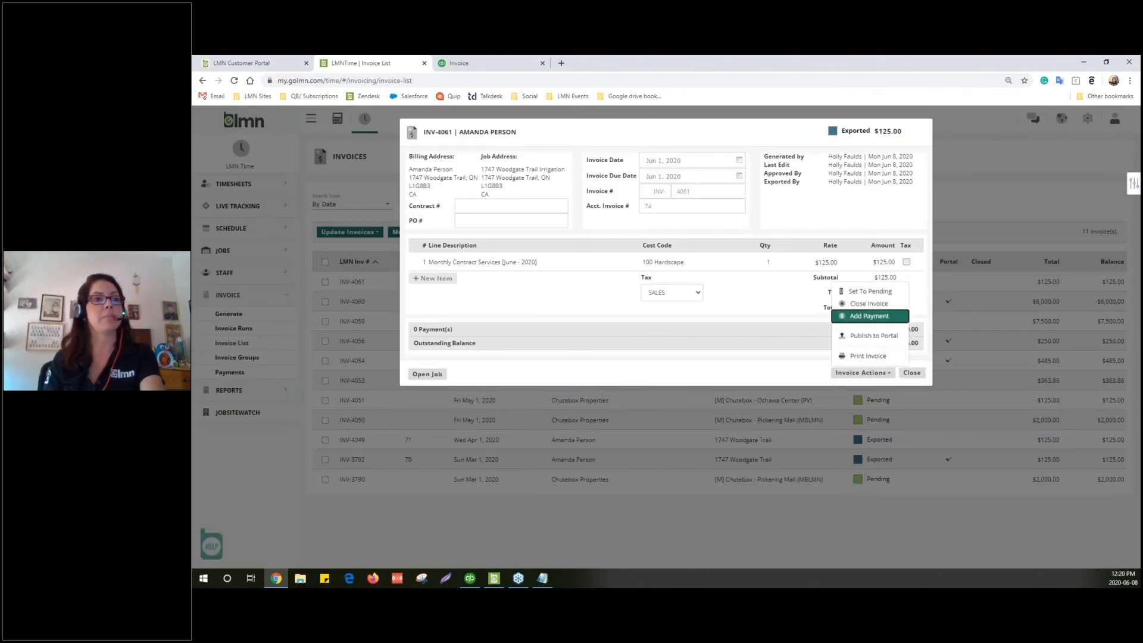
{"action": "left_click", "coordinate": [870, 316]}
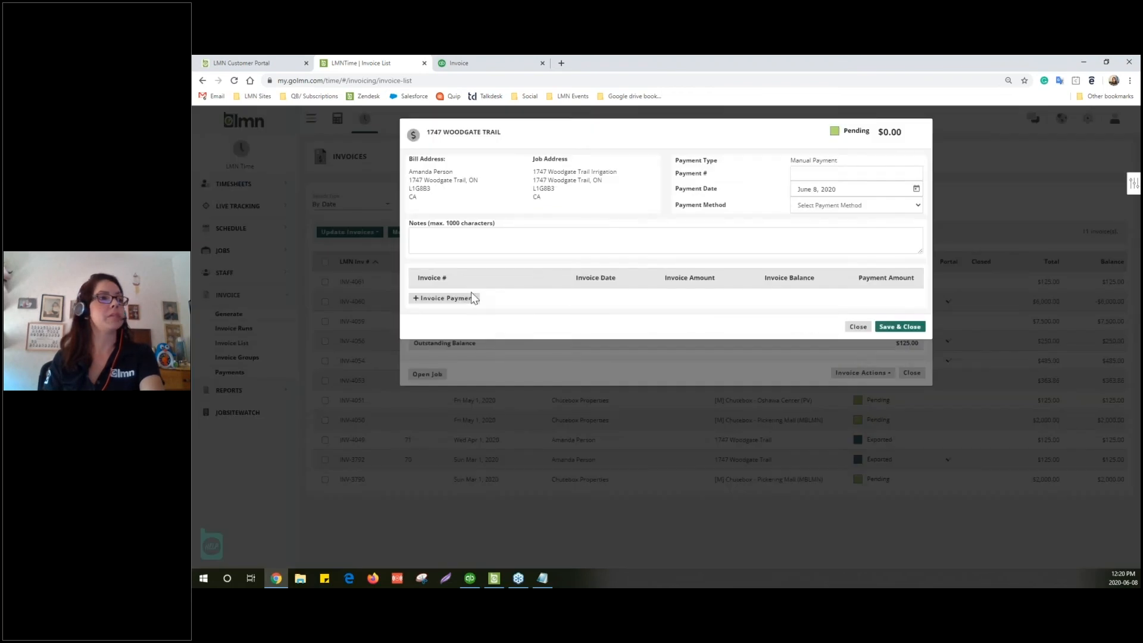
{"action": "left_click", "coordinate": [822, 207]}
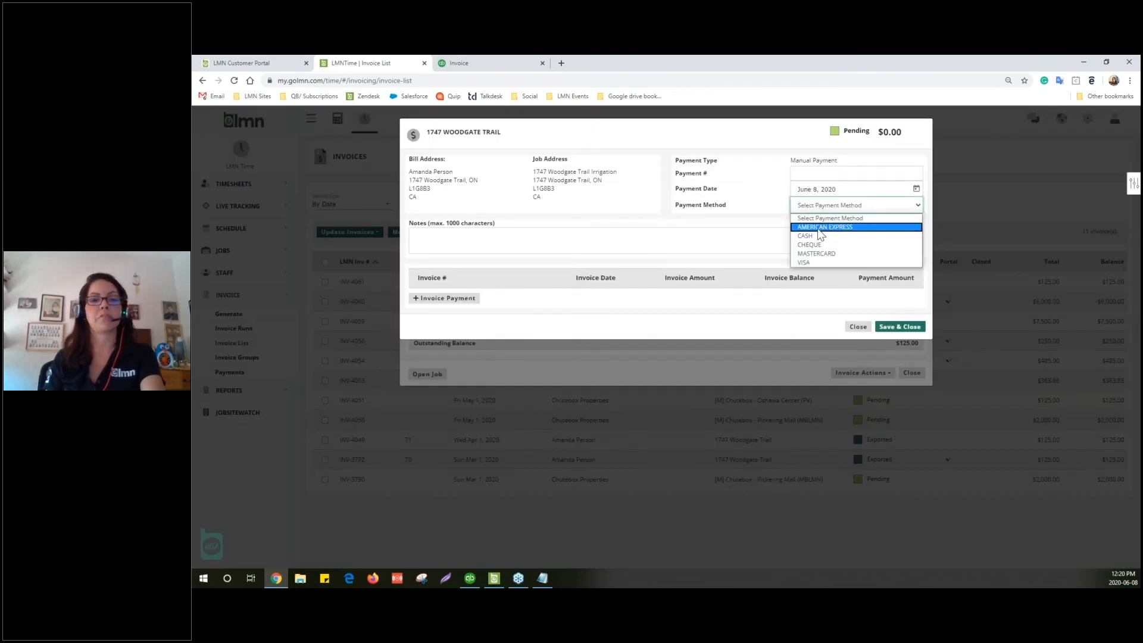
{"action": "left_click", "coordinate": [816, 236]}
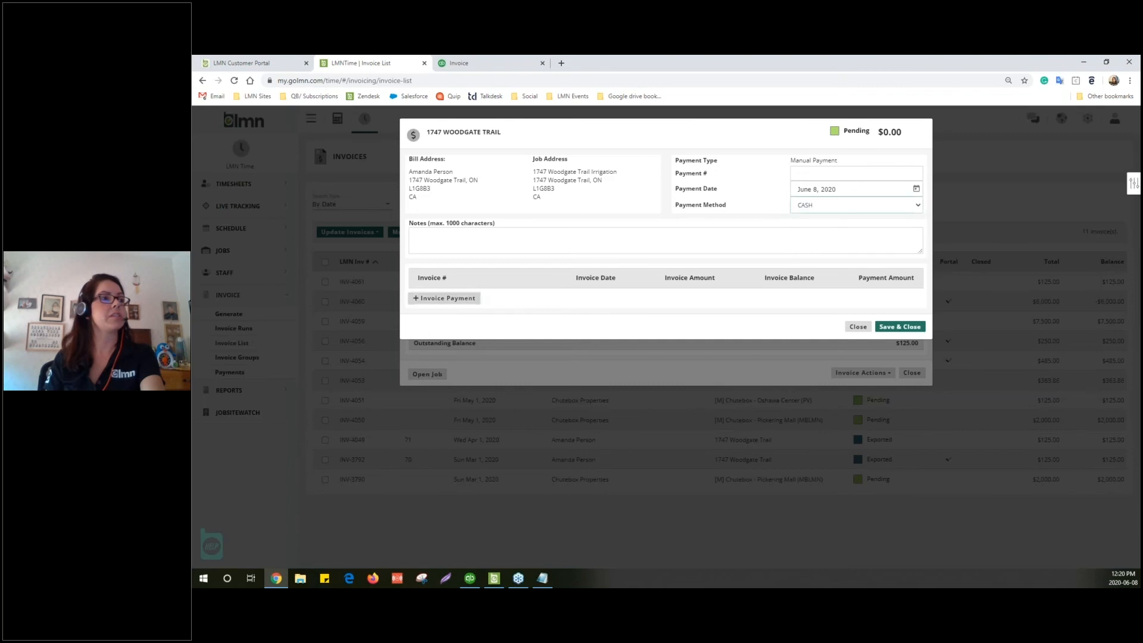
{"action": "left_click", "coordinate": [460, 301]}
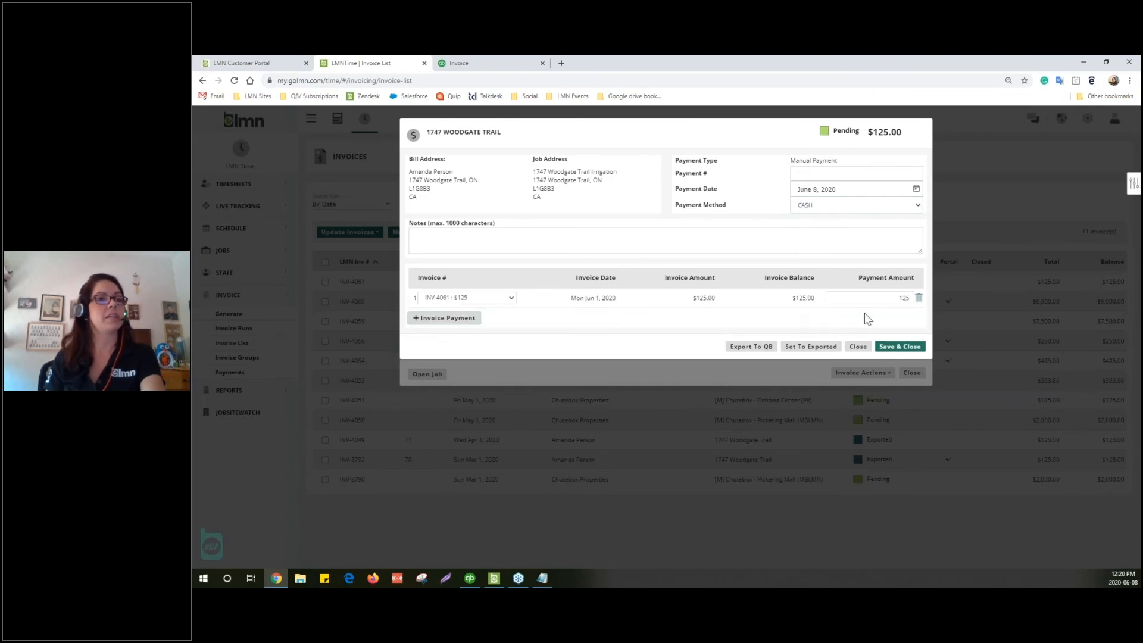
Queue the $125 payment for QuickBooks export, save and close it, then open the Payments page
{"action": "left_click", "coordinate": [752, 349]}
{"action": "left_click", "coordinate": [753, 226]}
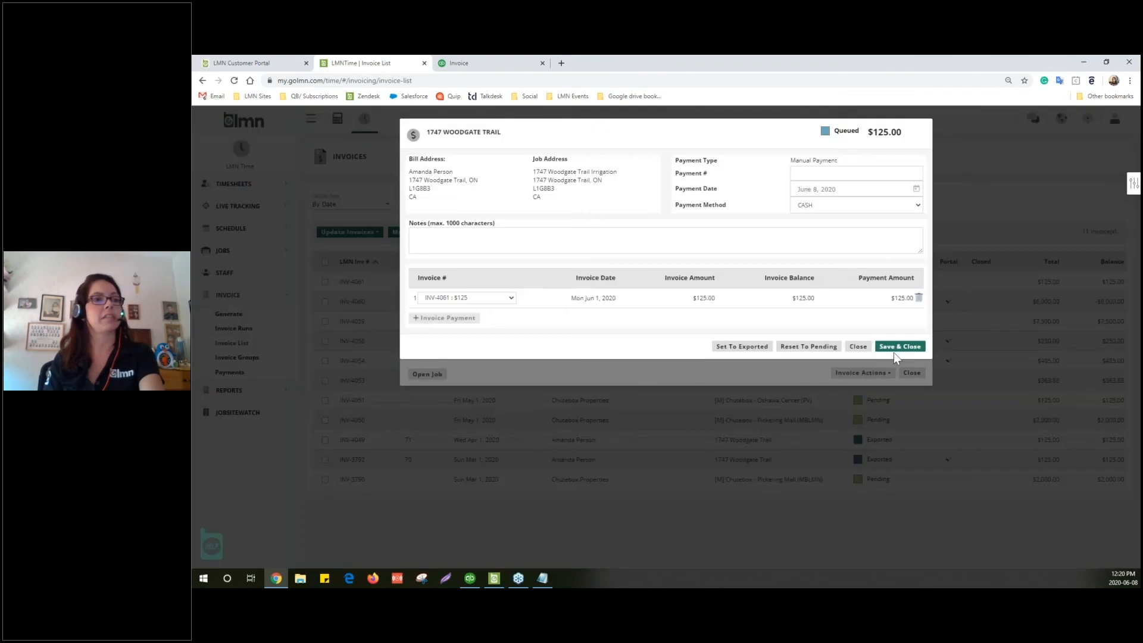
{"action": "left_click", "coordinate": [897, 351]}
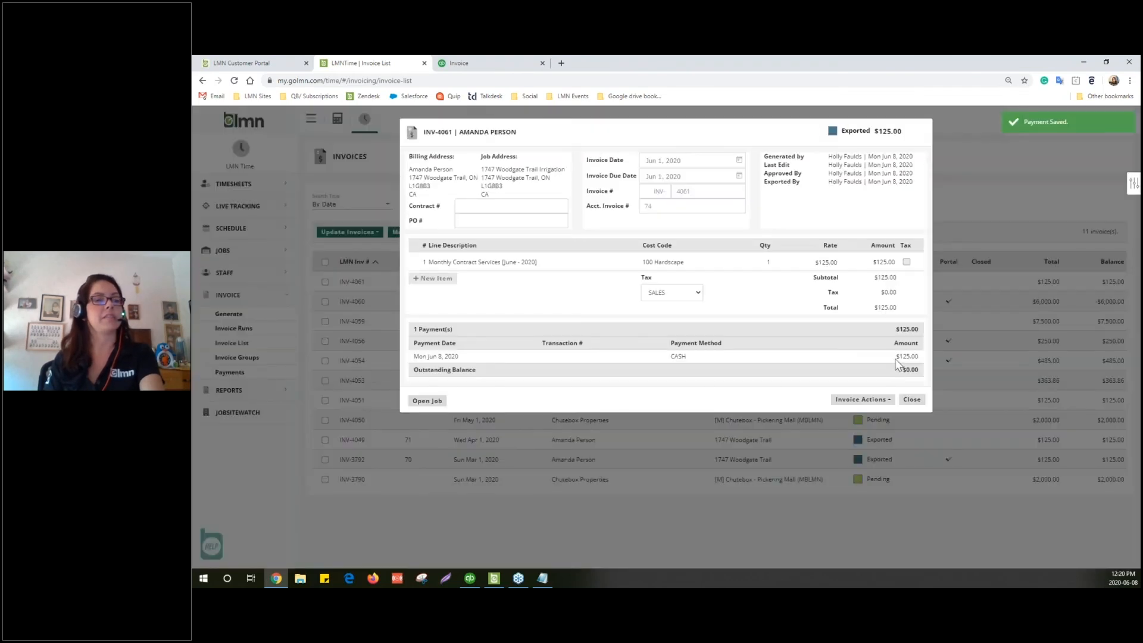
{"action": "left_click", "coordinate": [912, 400]}
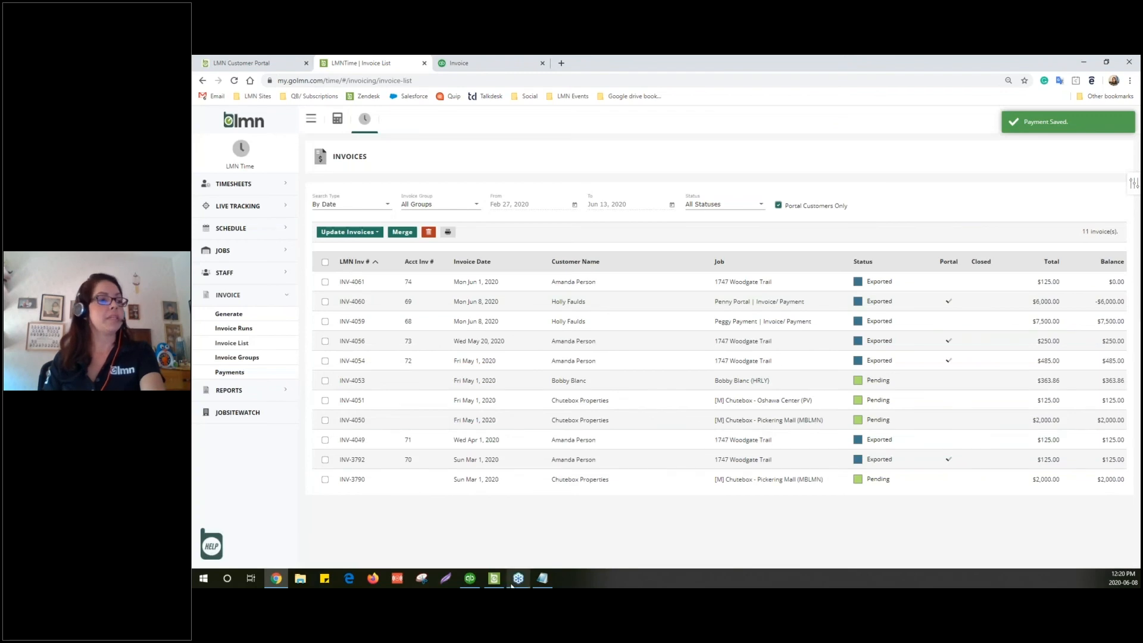
{"action": "left_click", "coordinate": [229, 372]}
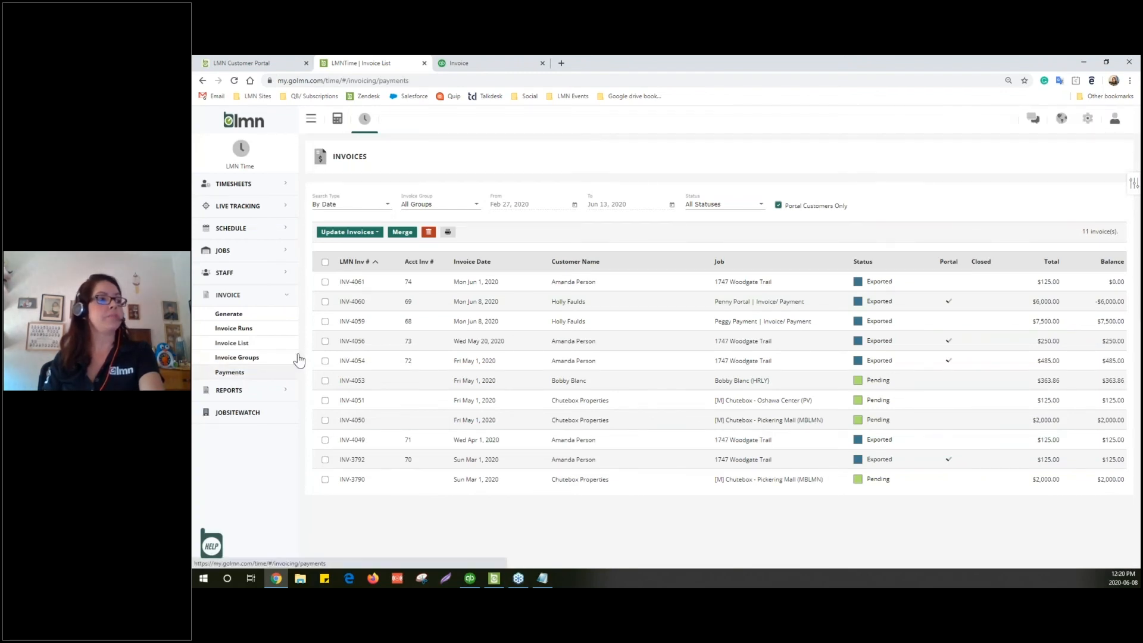
Publish the two queued cash payments with Sync Now and open the import log of the results
{"action": "left_click", "coordinate": [495, 581]}
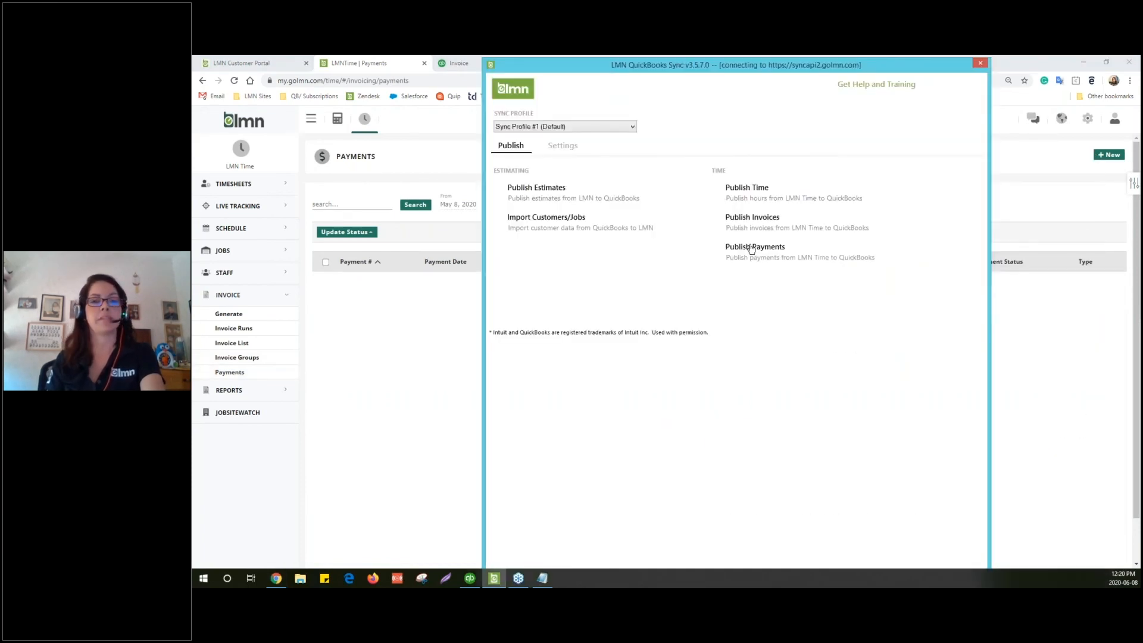
{"action": "left_click", "coordinate": [752, 249]}
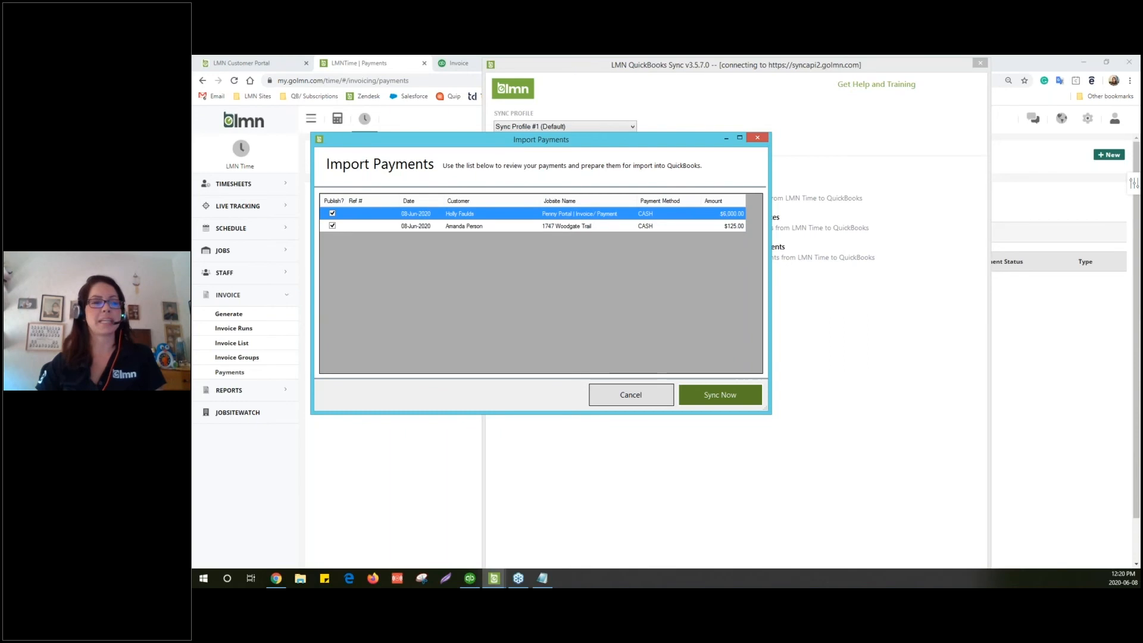
{"action": "left_click", "coordinate": [725, 395]}
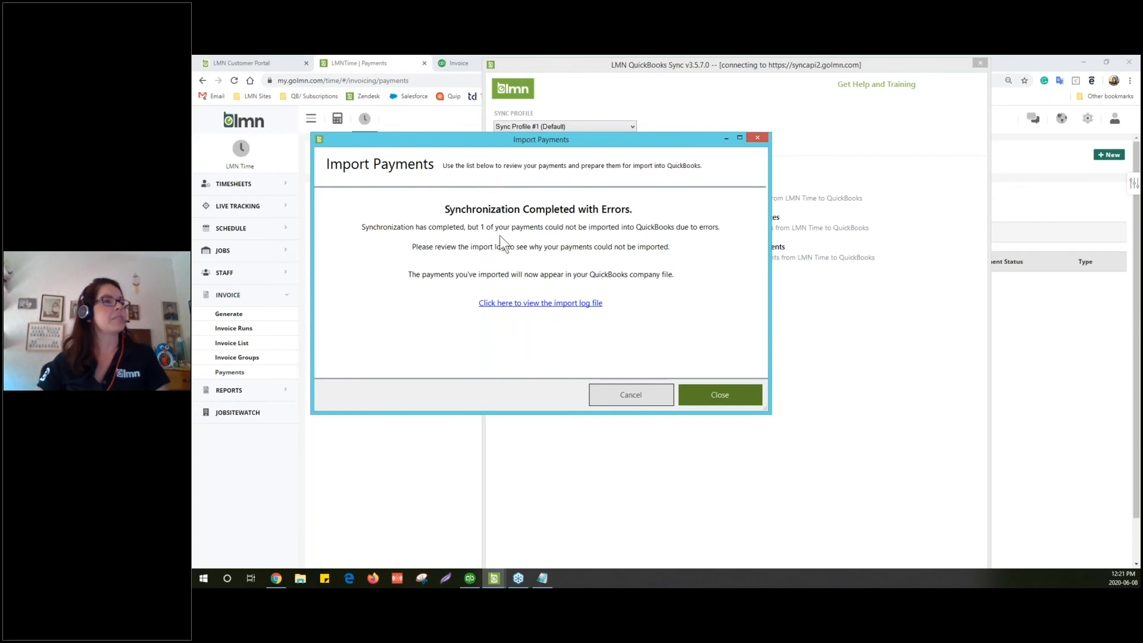
{"action": "left_click", "coordinate": [548, 303]}
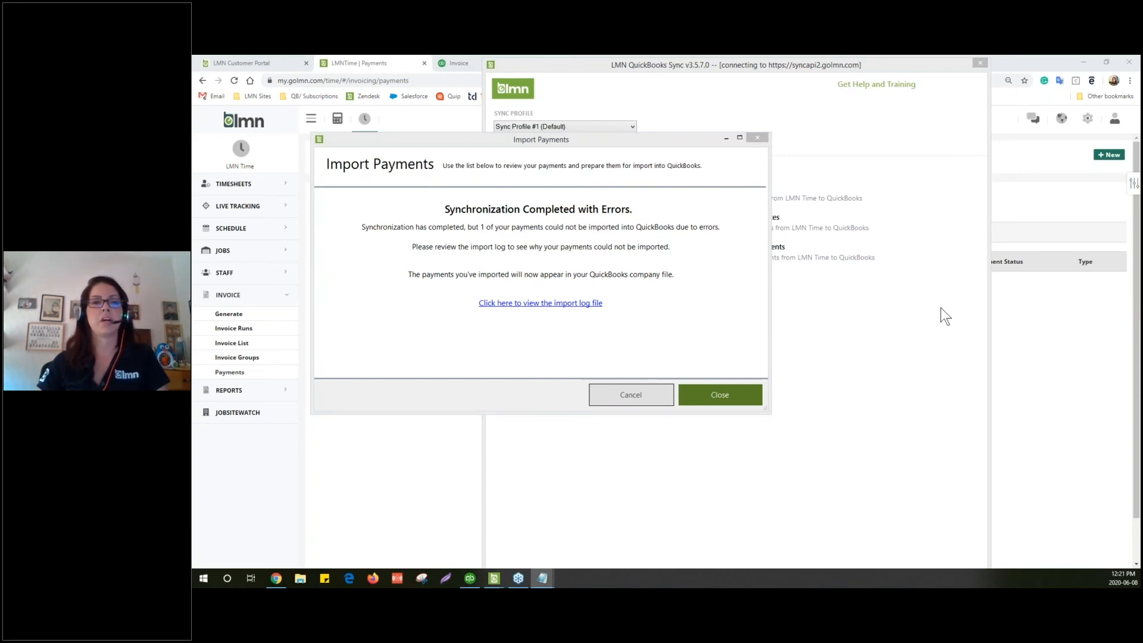
{"action": "left_click", "coordinate": [759, 396]}
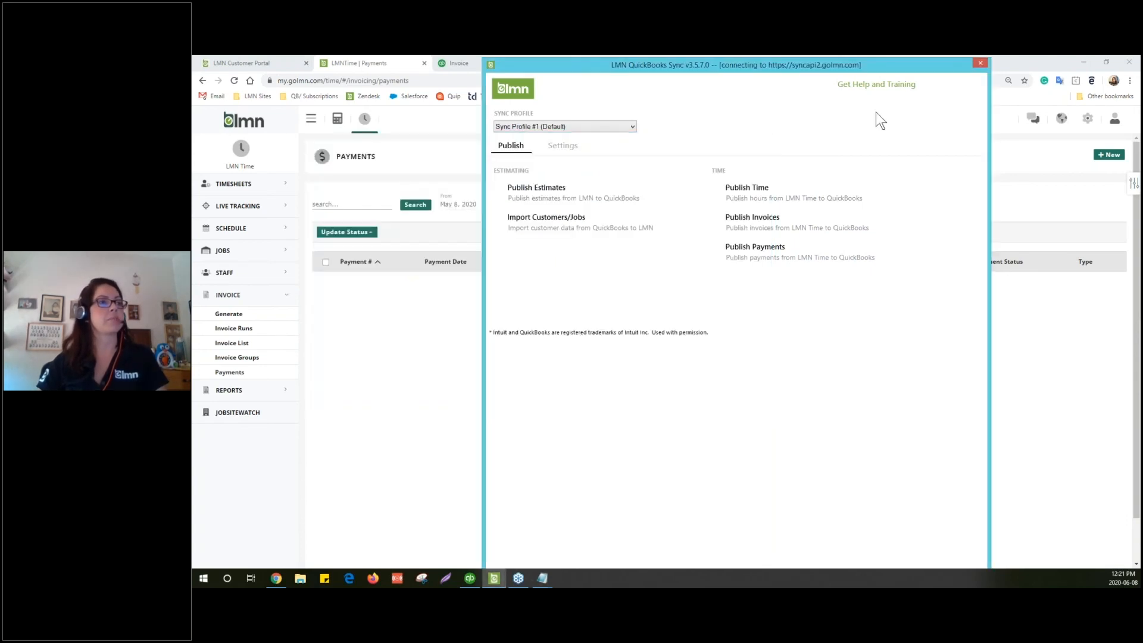
Bring QuickBooks to the front and show its job information view
{"action": "left_click_drag", "start_coordinate": [912, 62], "coordinate": [735, 60]}
{"action": "left_click", "coordinate": [464, 583]}
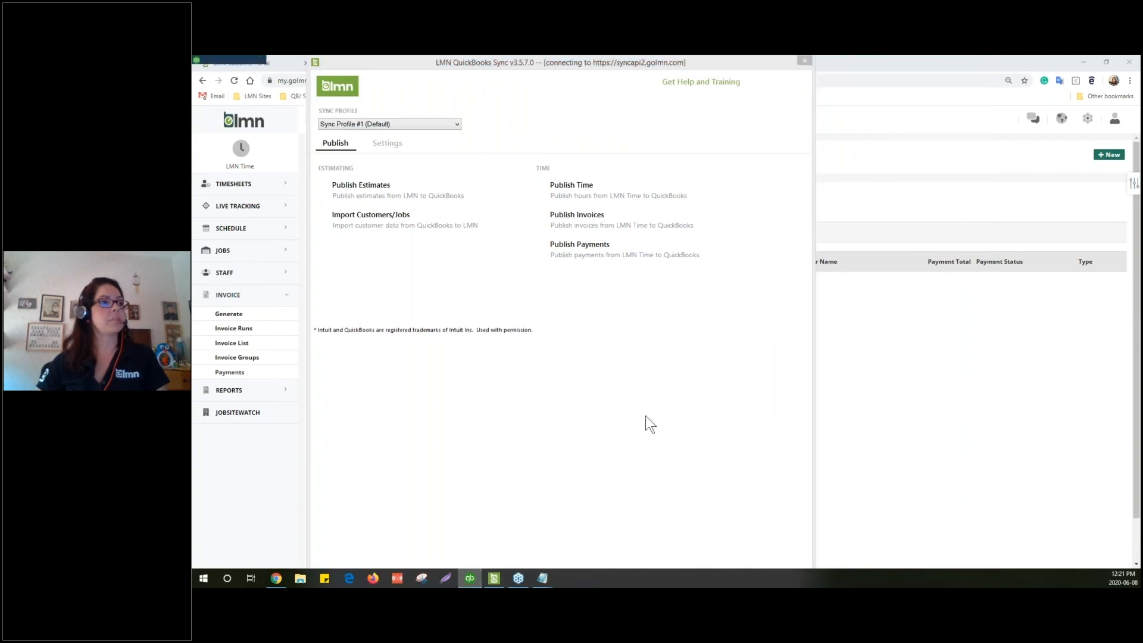
{"action": "left_click", "coordinate": [897, 170]}
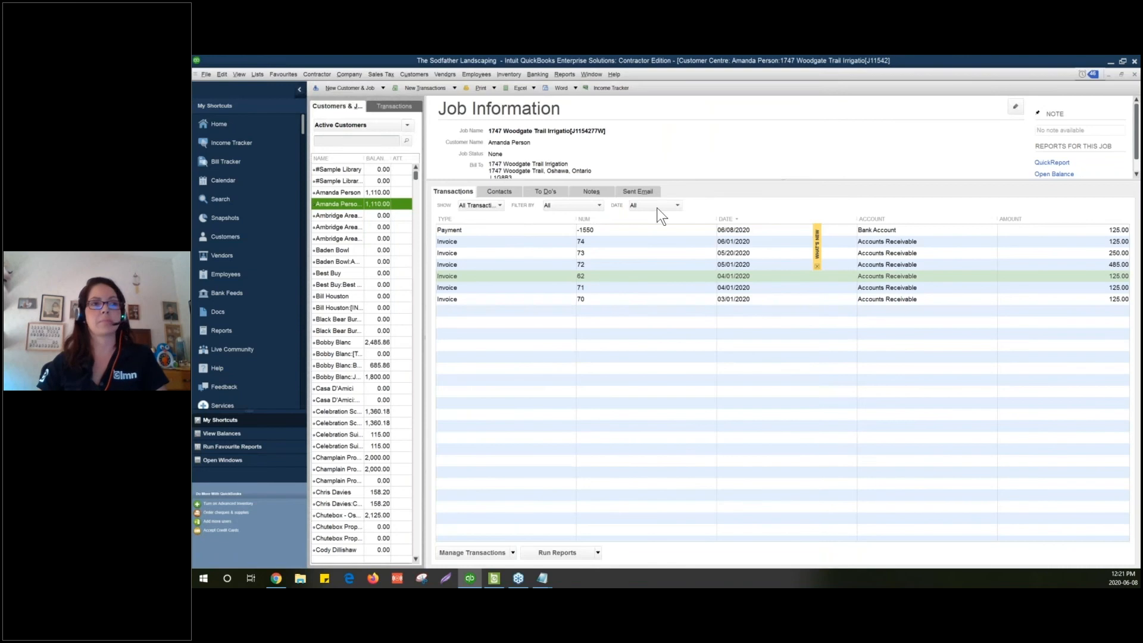
{"action": "left_click", "coordinate": [474, 230]}
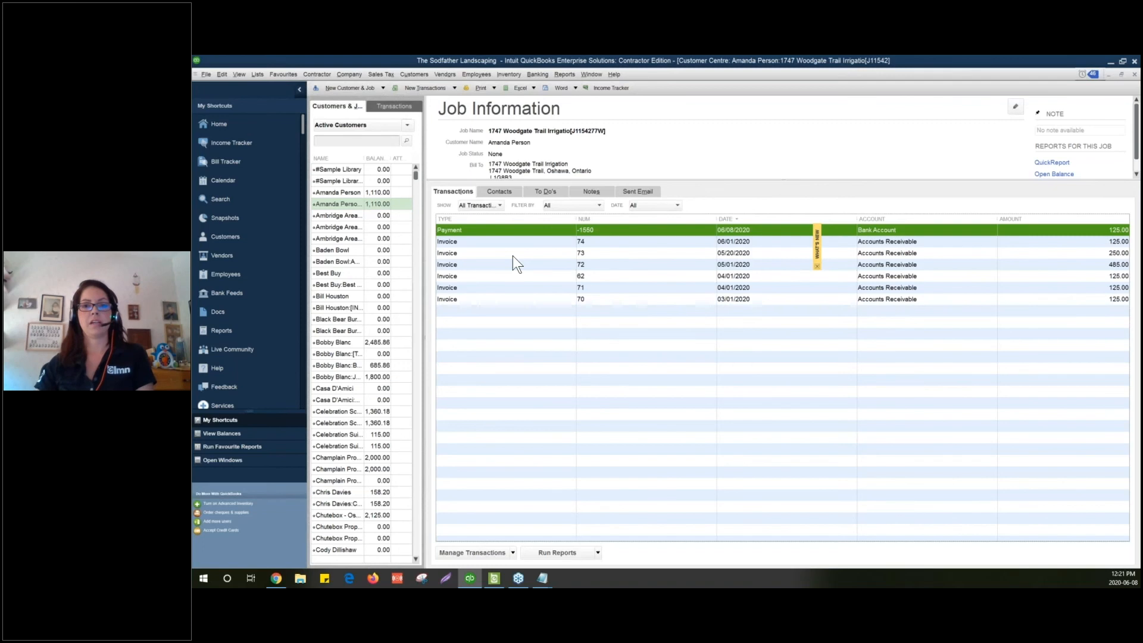
Read the payment import log's failure message in Notepad, then close the log
{"action": "left_click_drag", "start_coordinate": [1142, 137], "coordinate": [863, 154]}
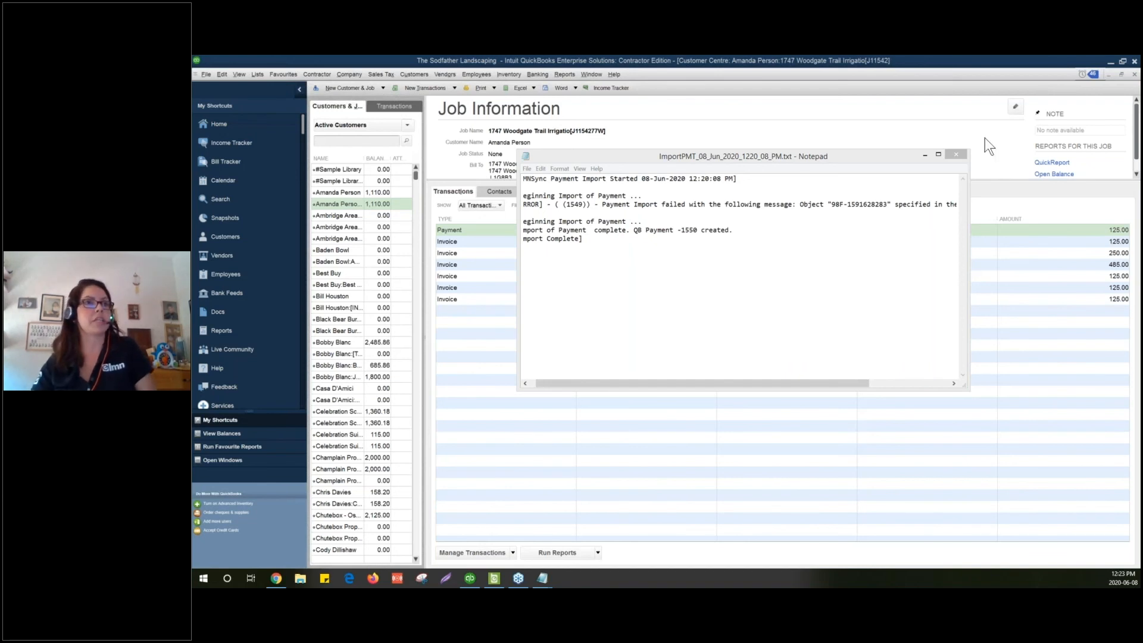
{"action": "left_click", "coordinate": [956, 154]}
Minimise QuickBooks, open LMN Academy Online from the LMN Sites bookmarks in a new tab, and sign in
{"action": "left_click", "coordinate": [1110, 62]}
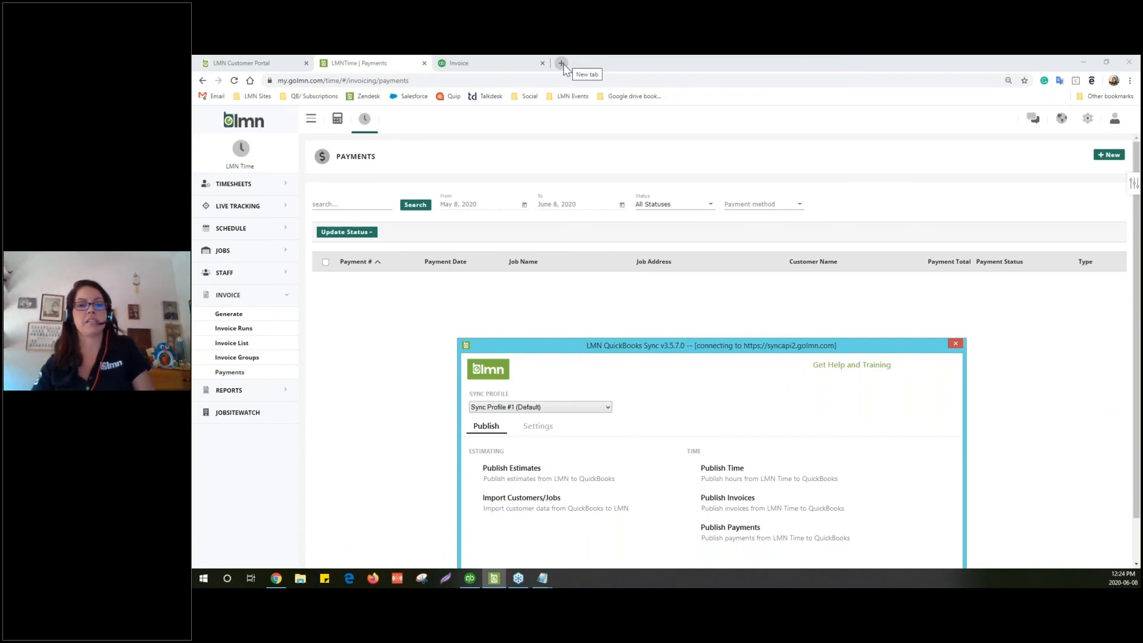
{"action": "left_click", "coordinate": [562, 63]}
{"action": "left_click", "coordinate": [256, 96]}
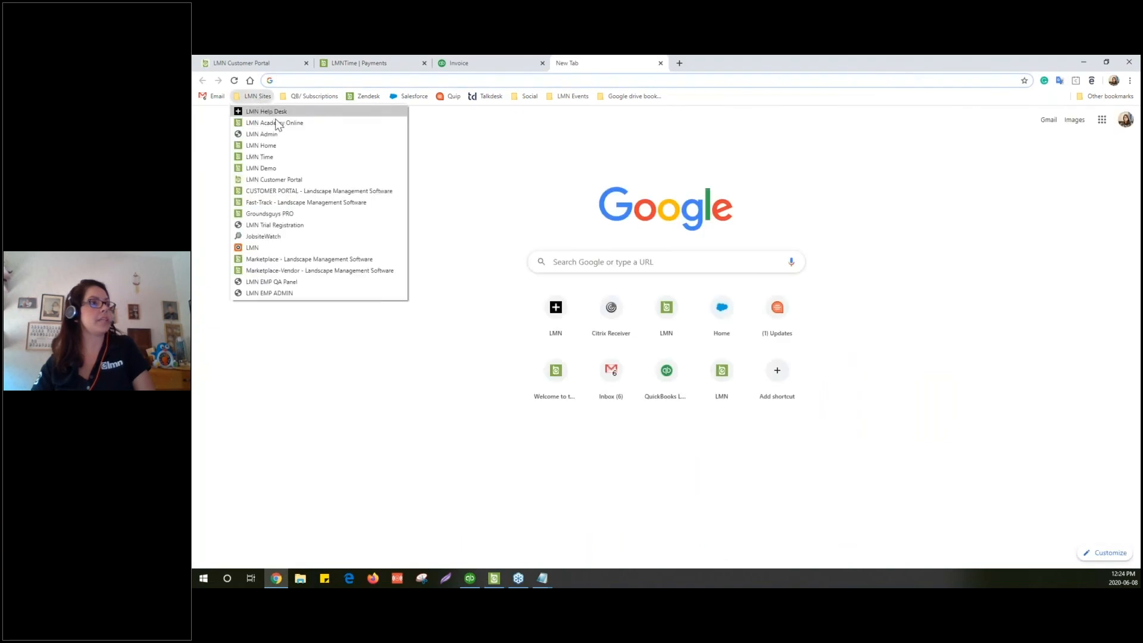
{"action": "left_click", "coordinate": [277, 130]}
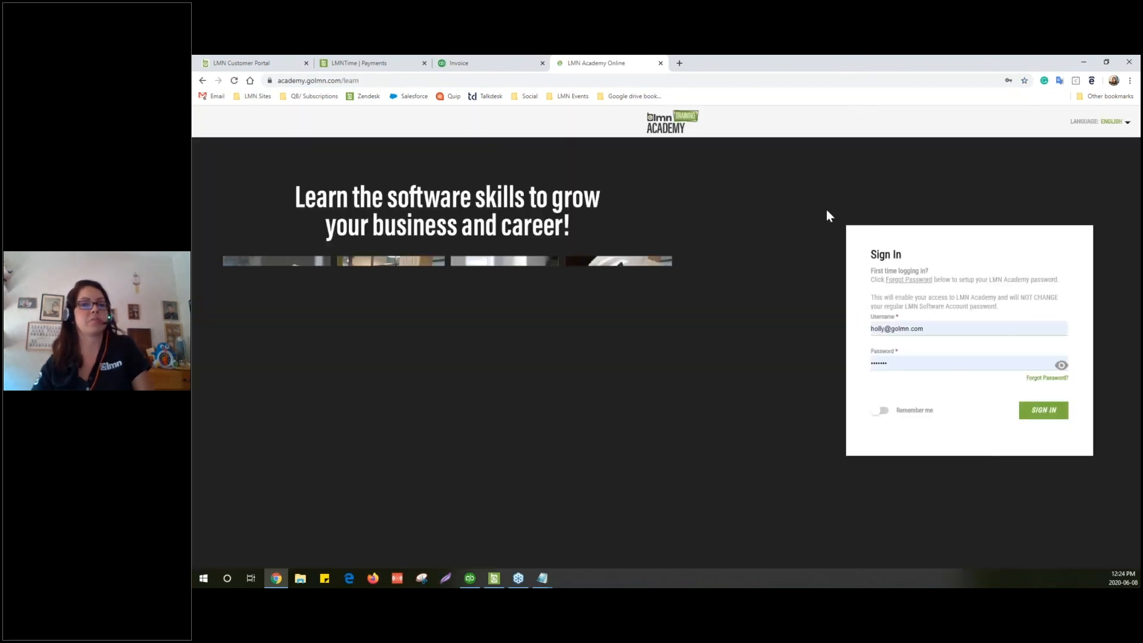
{"action": "left_click", "coordinate": [1043, 417]}
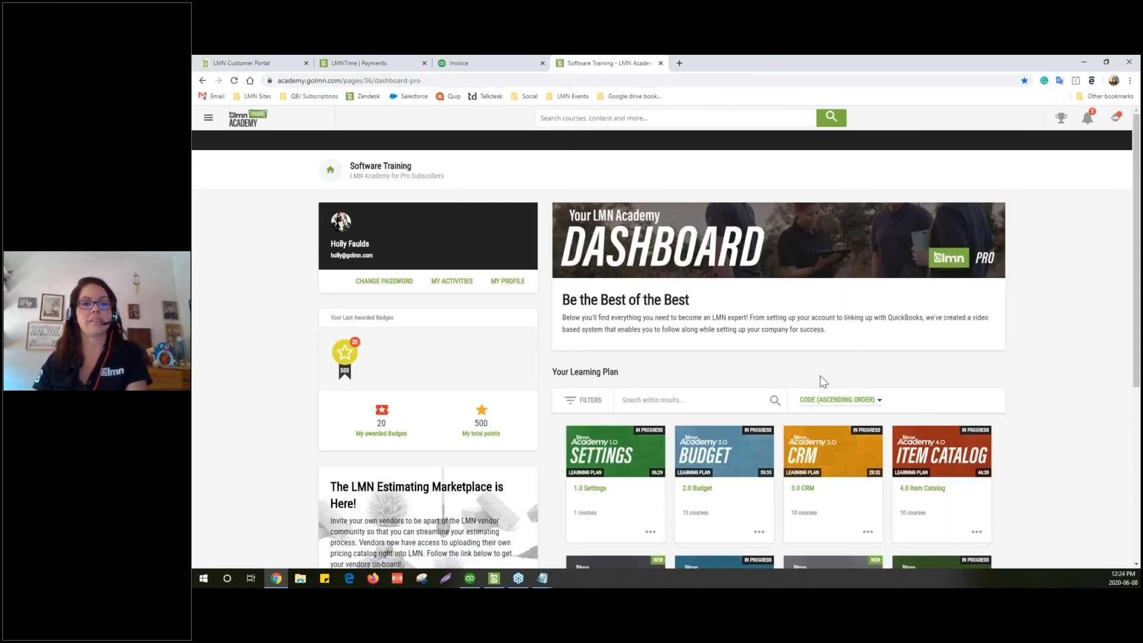
Scroll the LMN Academy dashboard to the QuickBooks Sync courses, then return to the LMNTime Payments tab
{"action": "scroll", "coordinate": [787, 396], "scroll_direction": "down", "scroll_amount": 2}
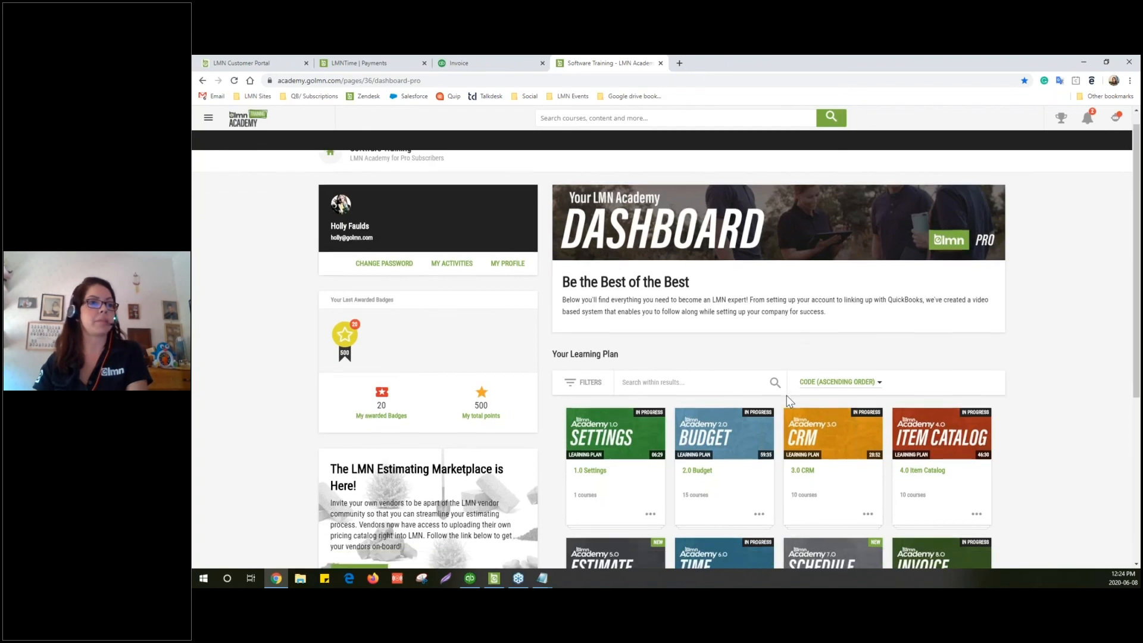
{"action": "scroll", "coordinate": [777, 402], "scroll_direction": "down", "scroll_amount": 3}
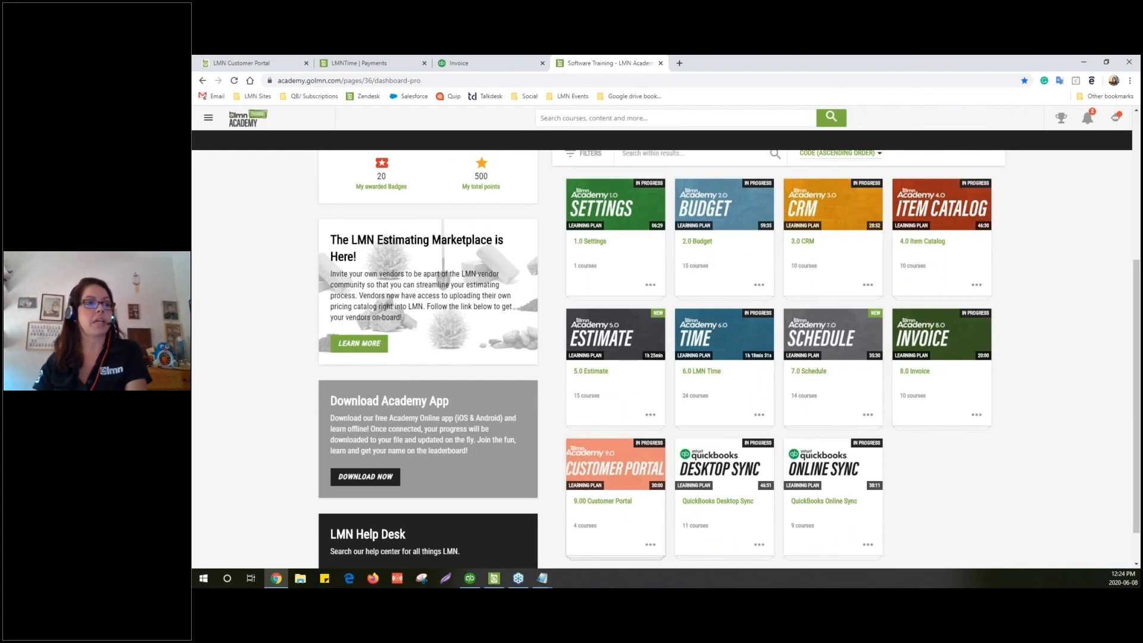
{"action": "scroll", "coordinate": [613, 483], "scroll_direction": "down", "scroll_amount": 1}
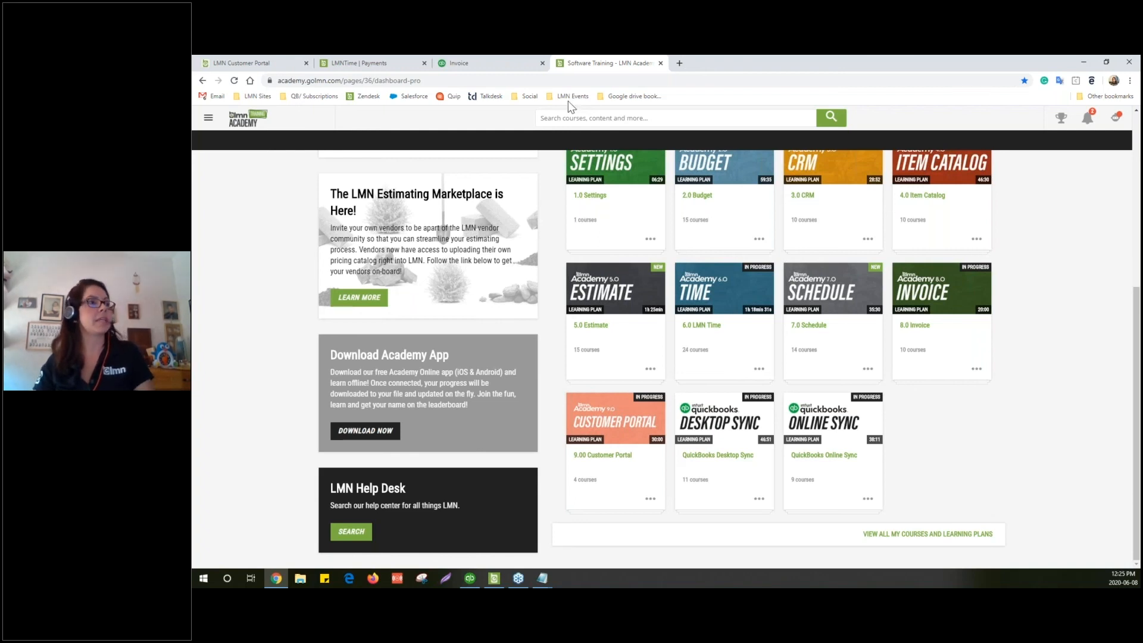
{"action": "left_click", "coordinate": [466, 66]}
Return to the LMN Time payments tab and sign out of the current account
{"action": "left_click", "coordinate": [378, 60]}
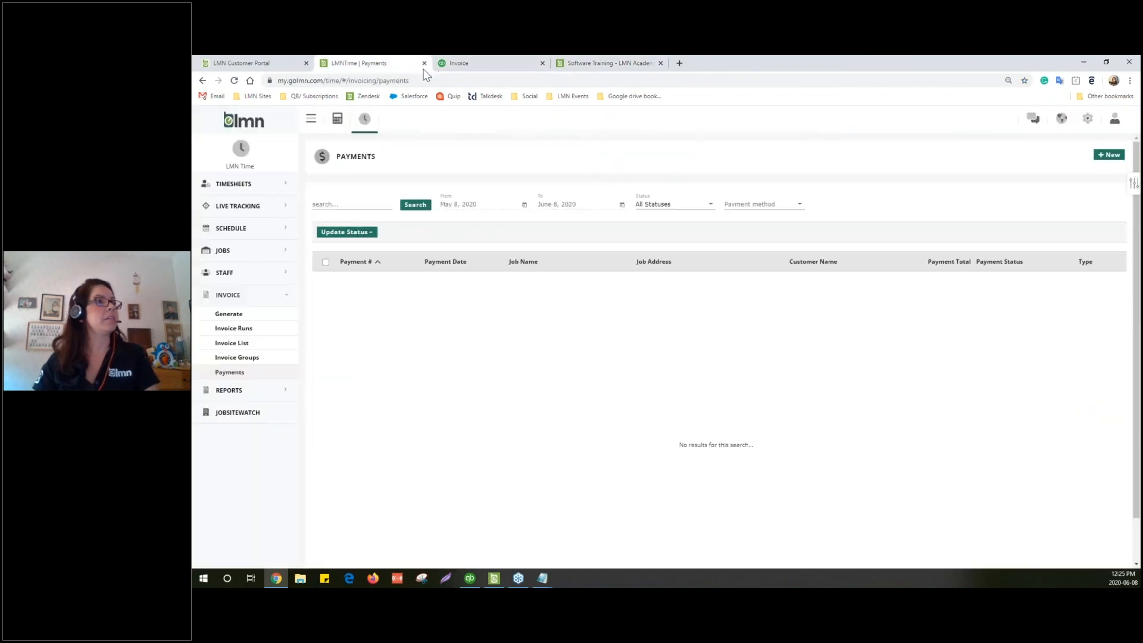
{"action": "left_click", "coordinate": [279, 60]}
{"action": "left_click", "coordinate": [367, 60]}
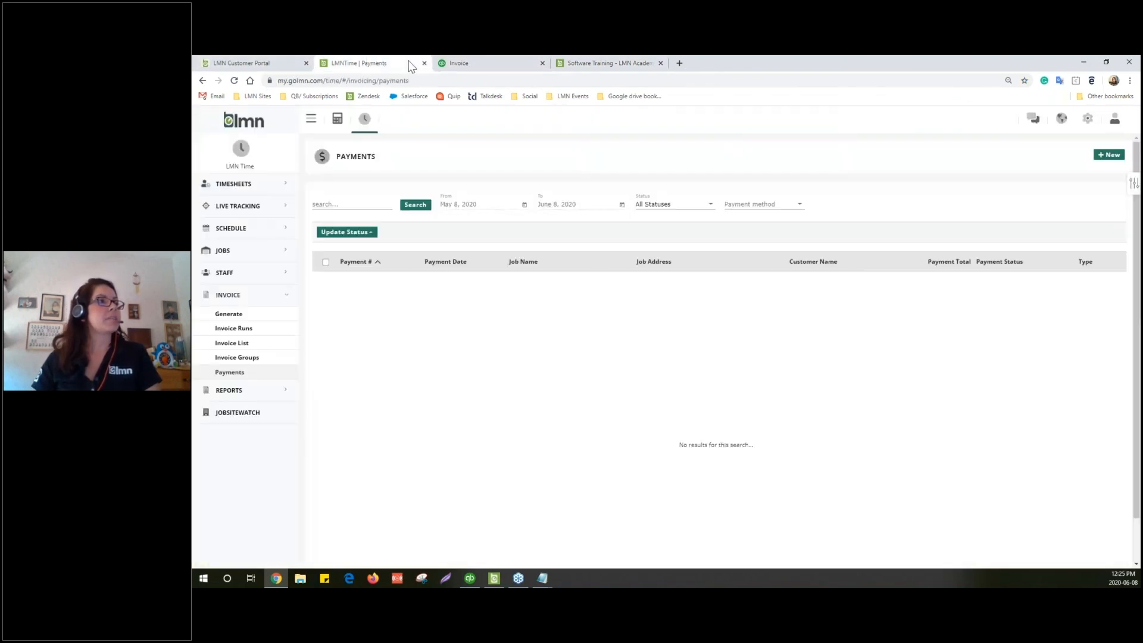
{"action": "left_click", "coordinate": [1115, 119]}
{"action": "left_click", "coordinate": [1104, 161]}
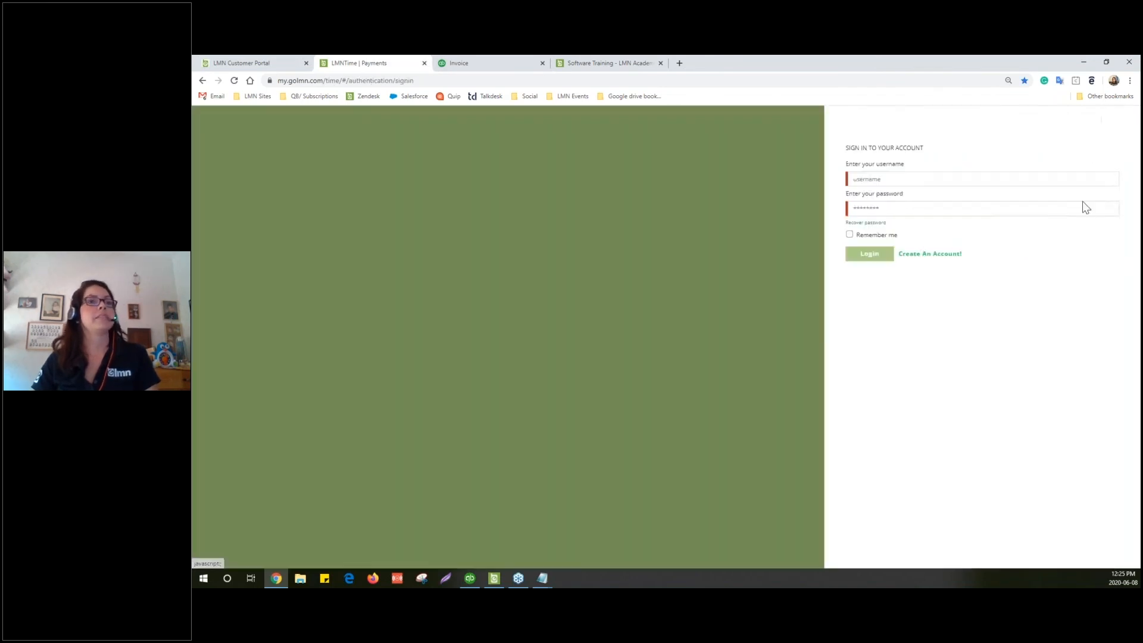
Sign back in with a different saved login, then switch to the Customer Portal tab
{"action": "left_click", "coordinate": [906, 199]}
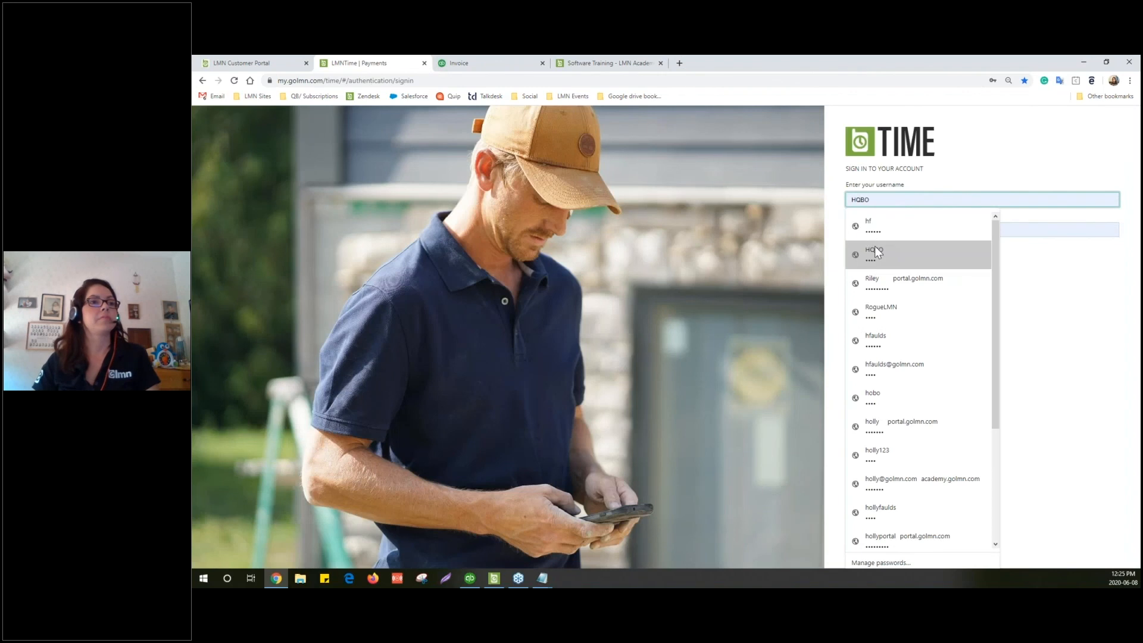
{"action": "left_click", "coordinate": [874, 247]}
{"action": "left_click", "coordinate": [871, 277]}
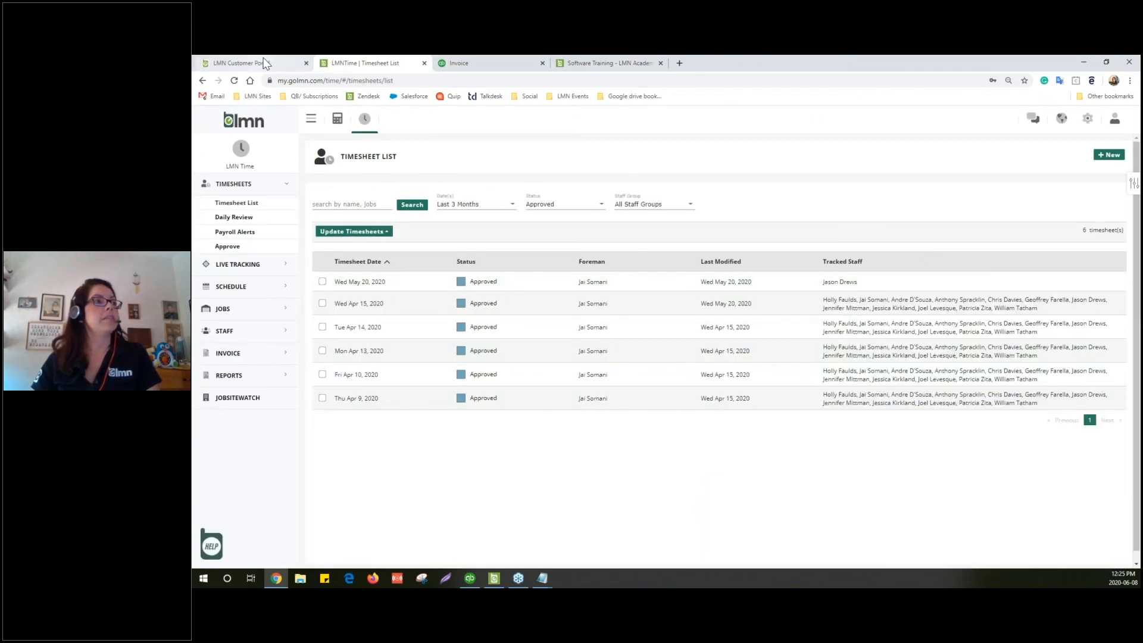
{"action": "left_click", "coordinate": [302, 63]}
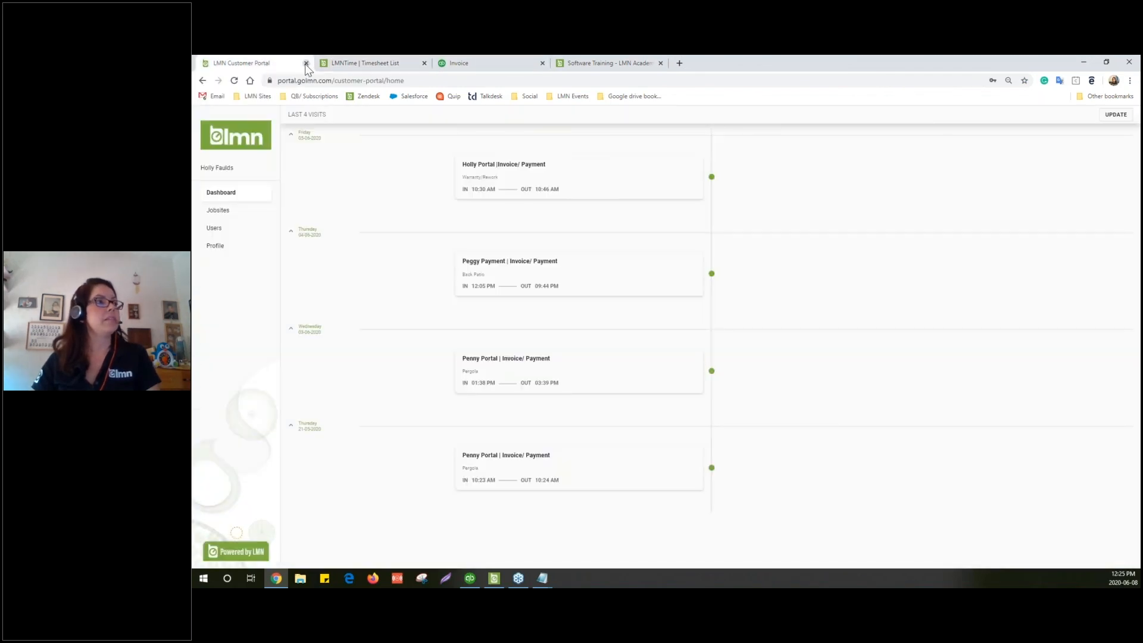
Close the Customer Portal tab and open QuickBooks > QB Online from LMN Estimating
{"action": "left_click", "coordinate": [306, 63]}
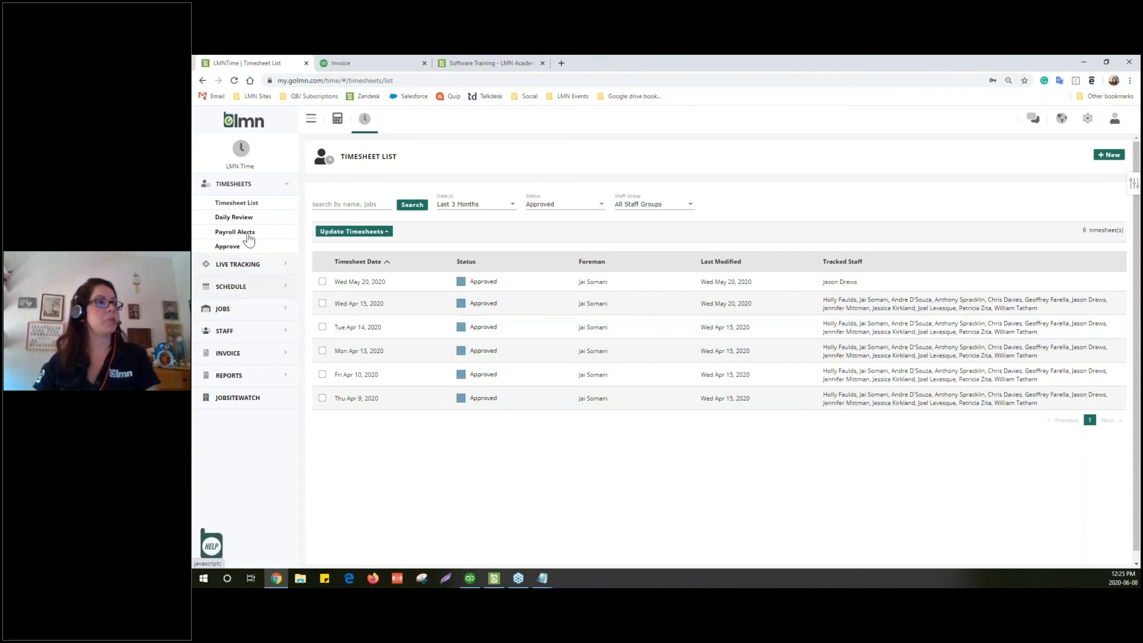
{"action": "left_click", "coordinate": [337, 120]}
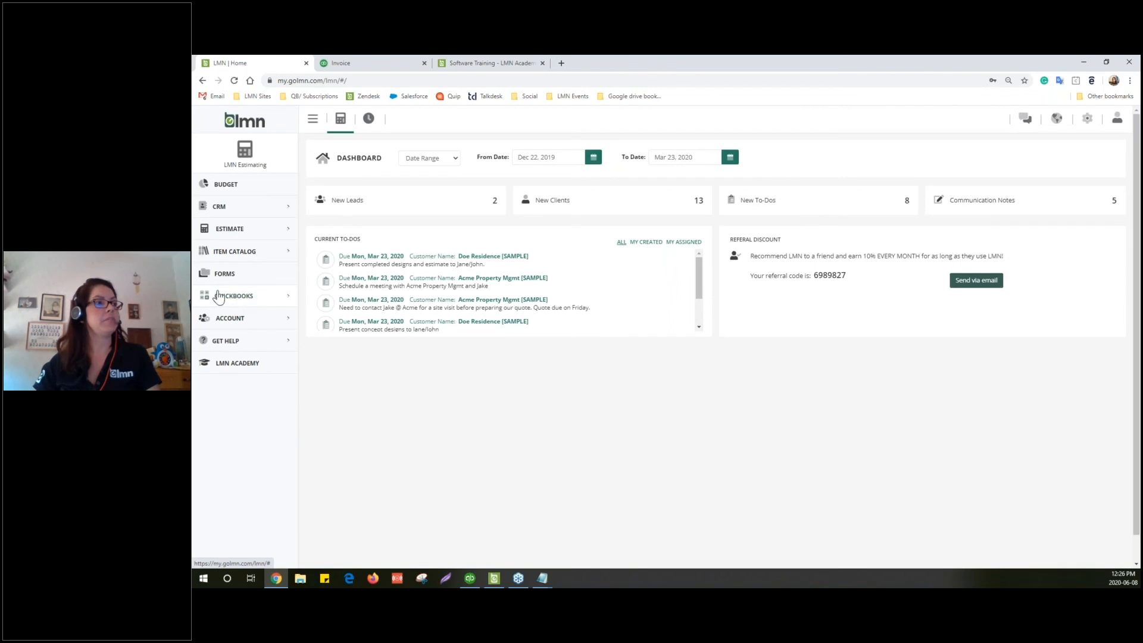
{"action": "left_click", "coordinate": [245, 301]}
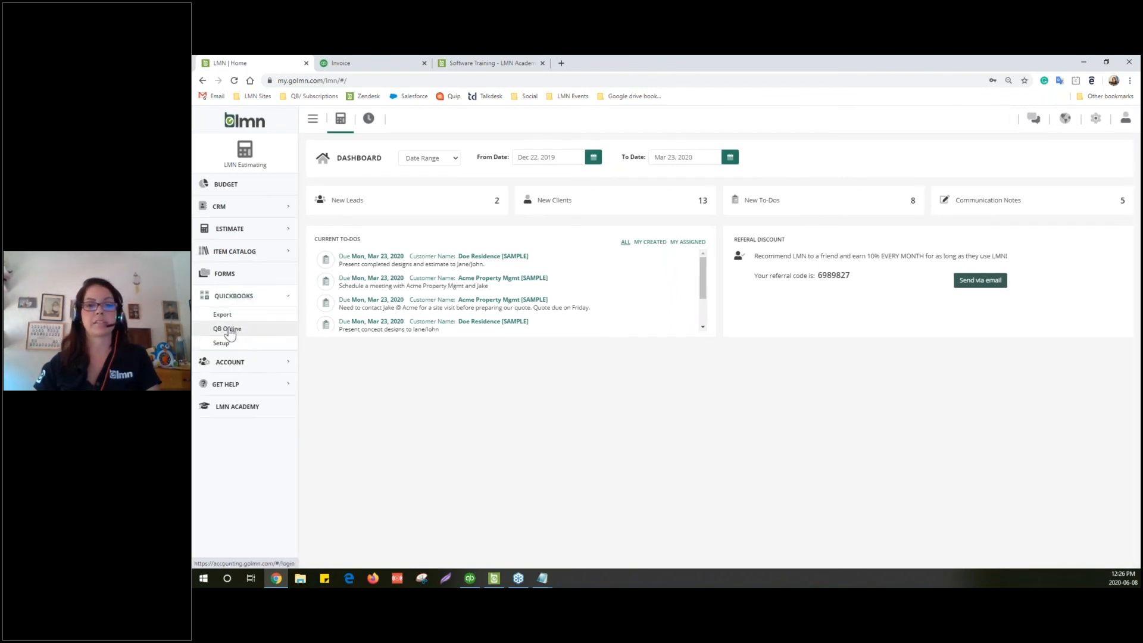
{"action": "left_click", "coordinate": [230, 332]}
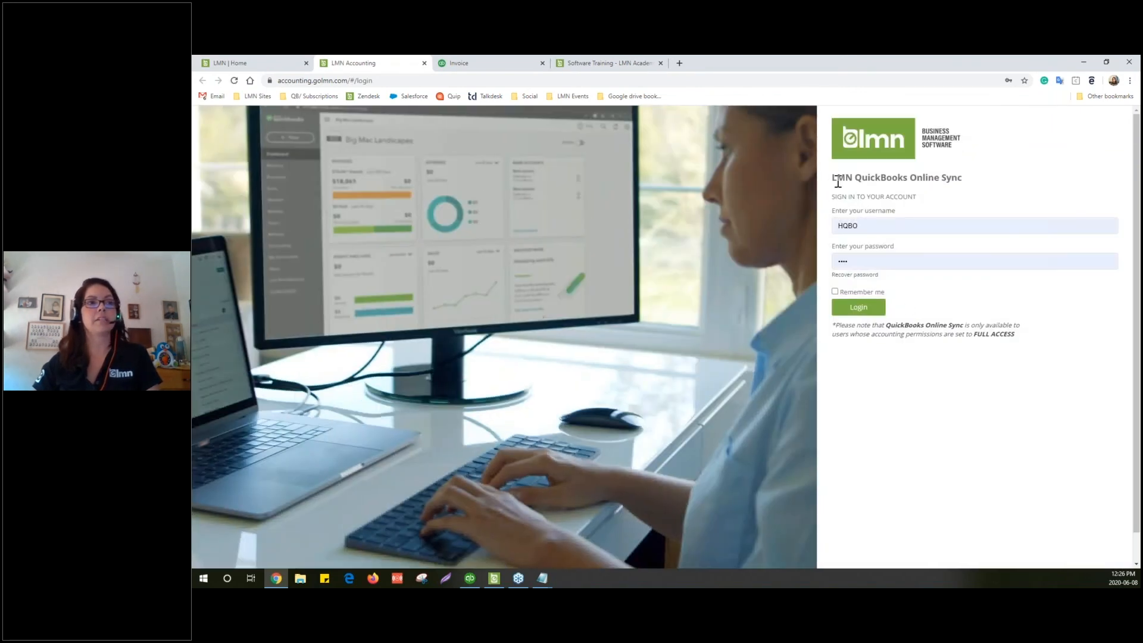
Log in to QuickBooks Online Sync and open Setup > Invoices > Publish Invoices, showing 2 queued invoices
{"action": "left_click_drag", "start_coordinate": [833, 178], "coordinate": [960, 176]}
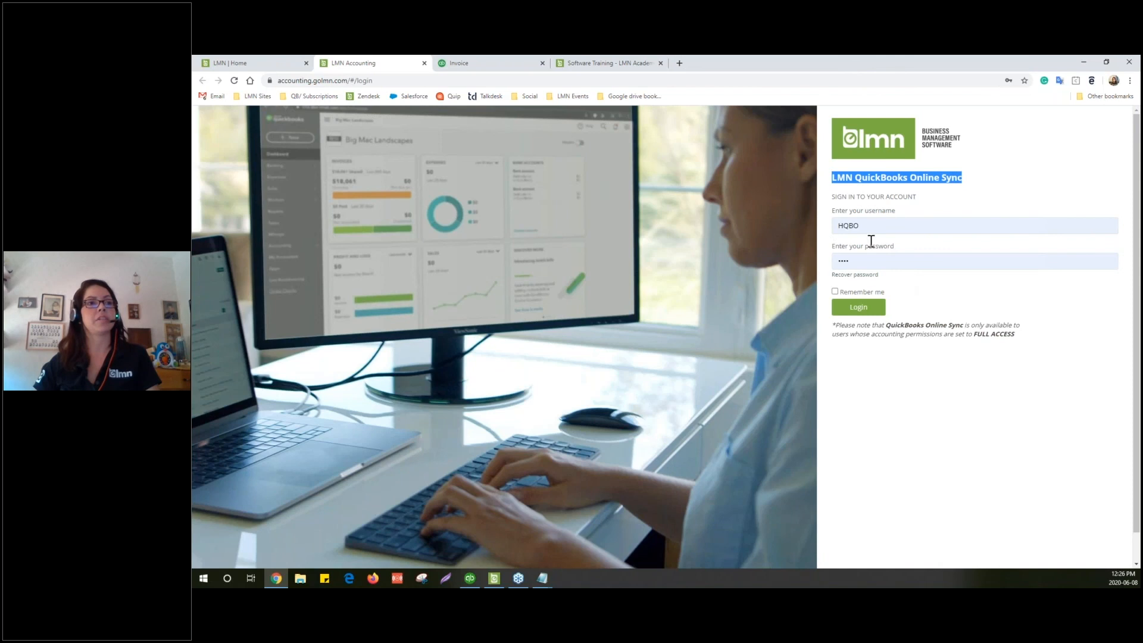
{"action": "left_click", "coordinate": [873, 314]}
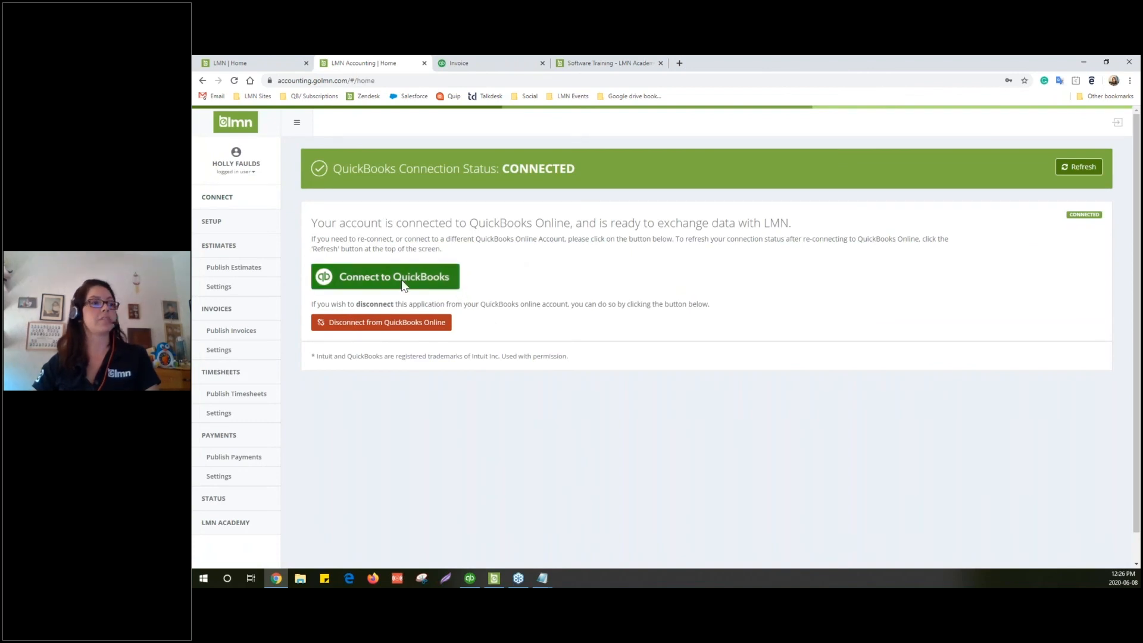
{"action": "left_click", "coordinate": [216, 223]}
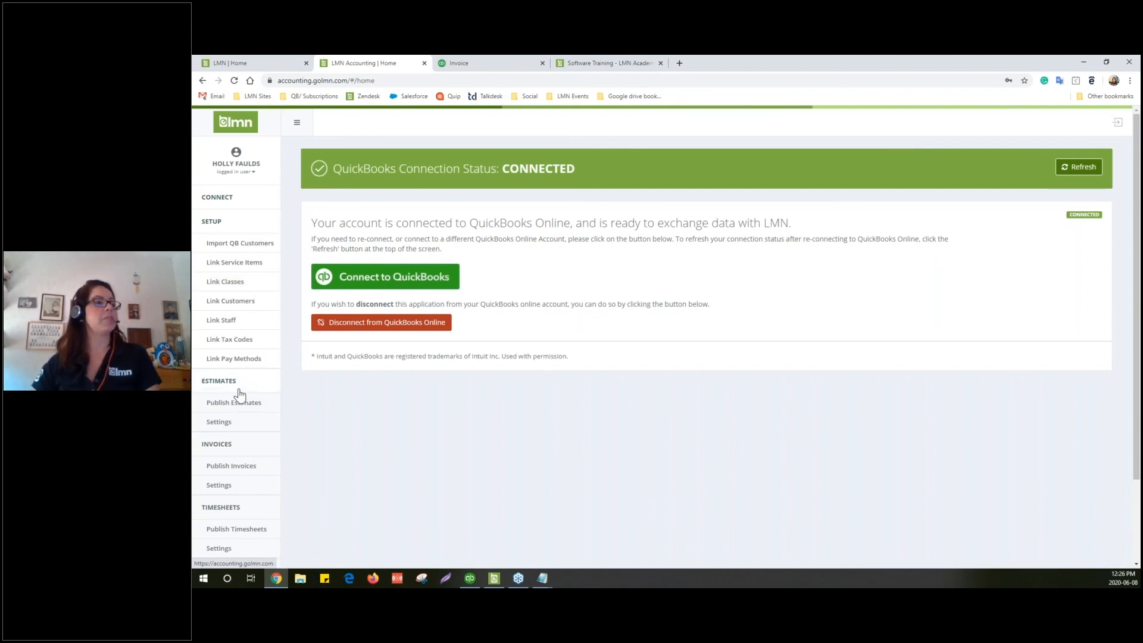
{"action": "scroll", "coordinate": [238, 429], "scroll_direction": "down", "scroll_amount": 1}
{"action": "scroll", "coordinate": [224, 470], "scroll_direction": "down", "scroll_amount": 1}
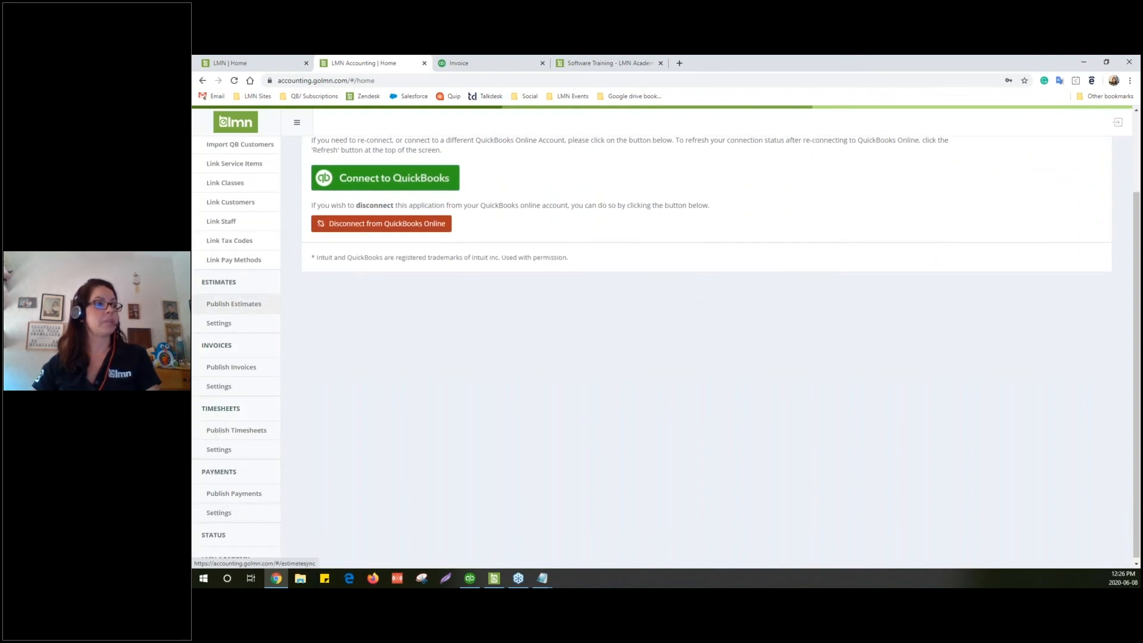
{"action": "left_click", "coordinate": [222, 368]}
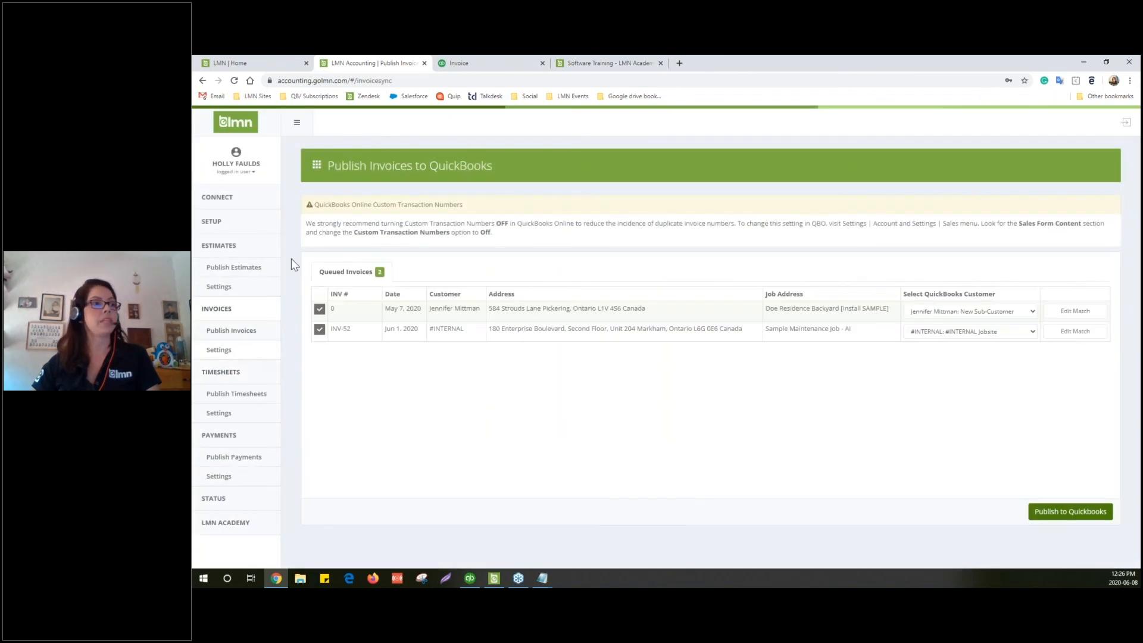
Exclude the first invoice, publish only INV-52 to QuickBooks Online, and go to Job Status
{"action": "left_click", "coordinate": [320, 310]}
{"action": "left_click", "coordinate": [1045, 515]}
{"action": "left_click", "coordinate": [728, 257]}
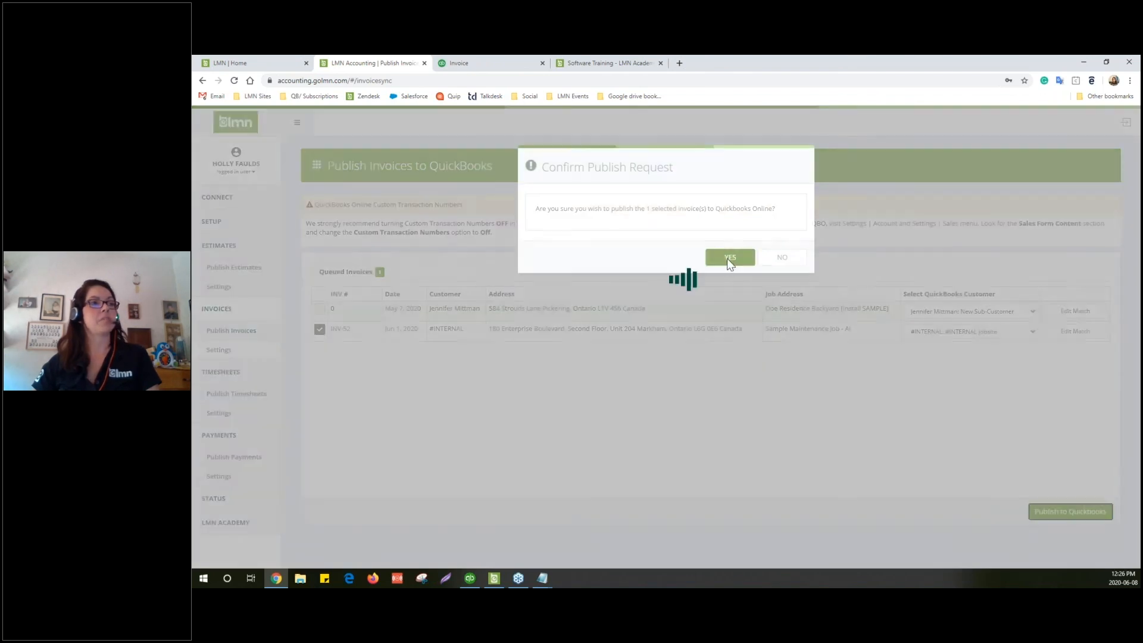
{"action": "left_click", "coordinate": [777, 310]}
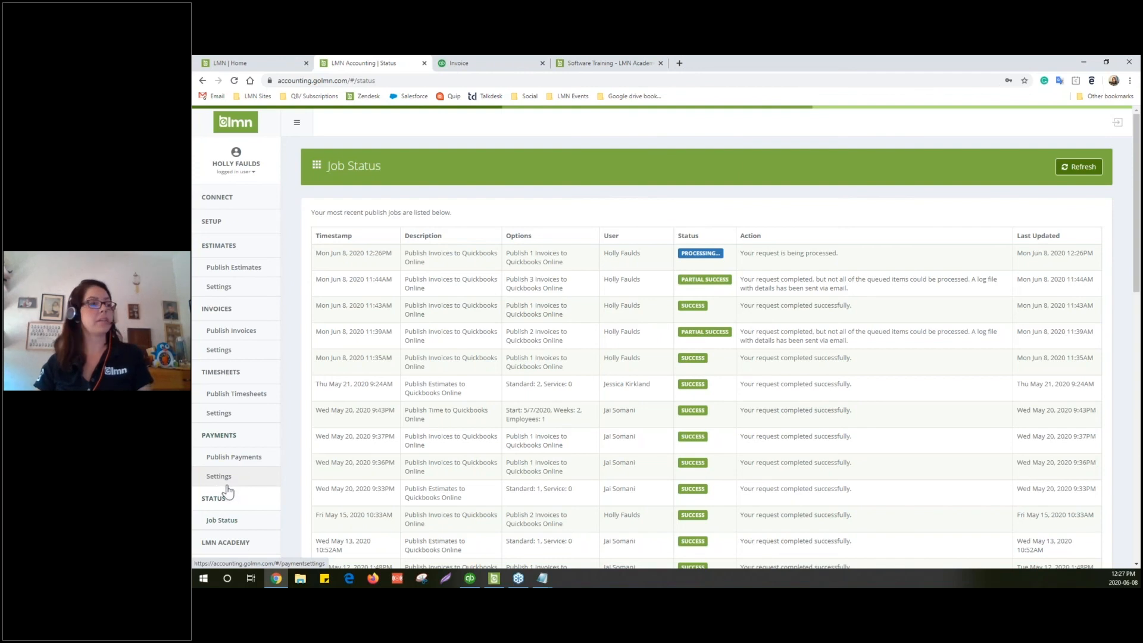
Open Payments > Settings in the QuickBooks Online Sync sidebar
{"action": "left_click", "coordinate": [231, 476]}
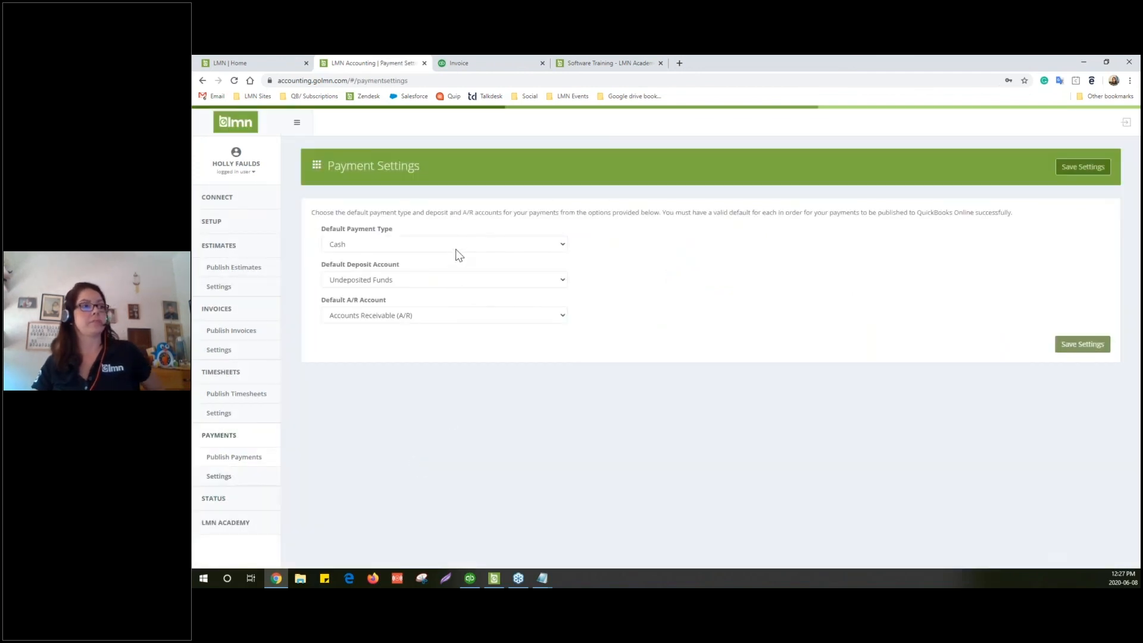
Keep Cash as the default payment type, open Publish Payments, then advance to the closing slide
{"action": "left_click", "coordinate": [458, 244]}
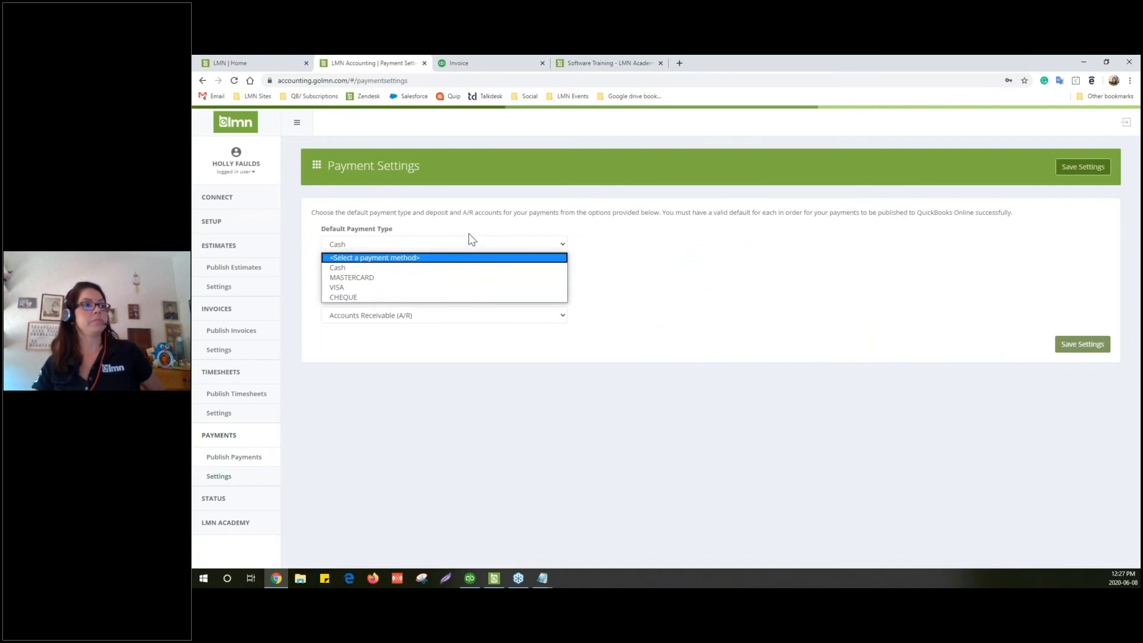
{"action": "left_click", "coordinate": [469, 234]}
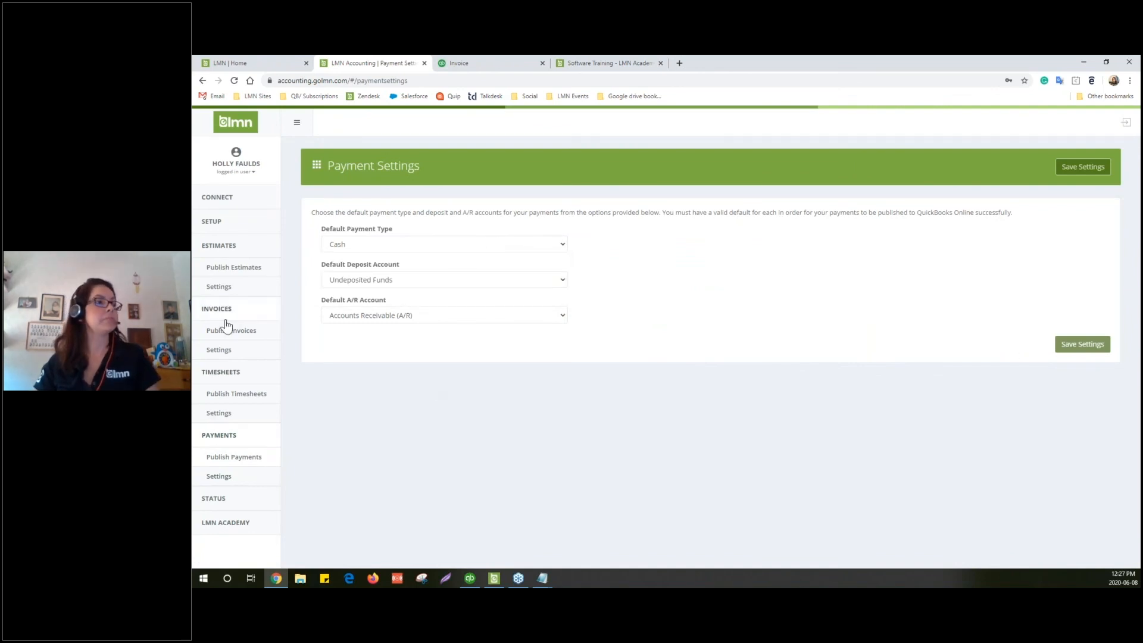
{"action": "left_click", "coordinate": [235, 458]}
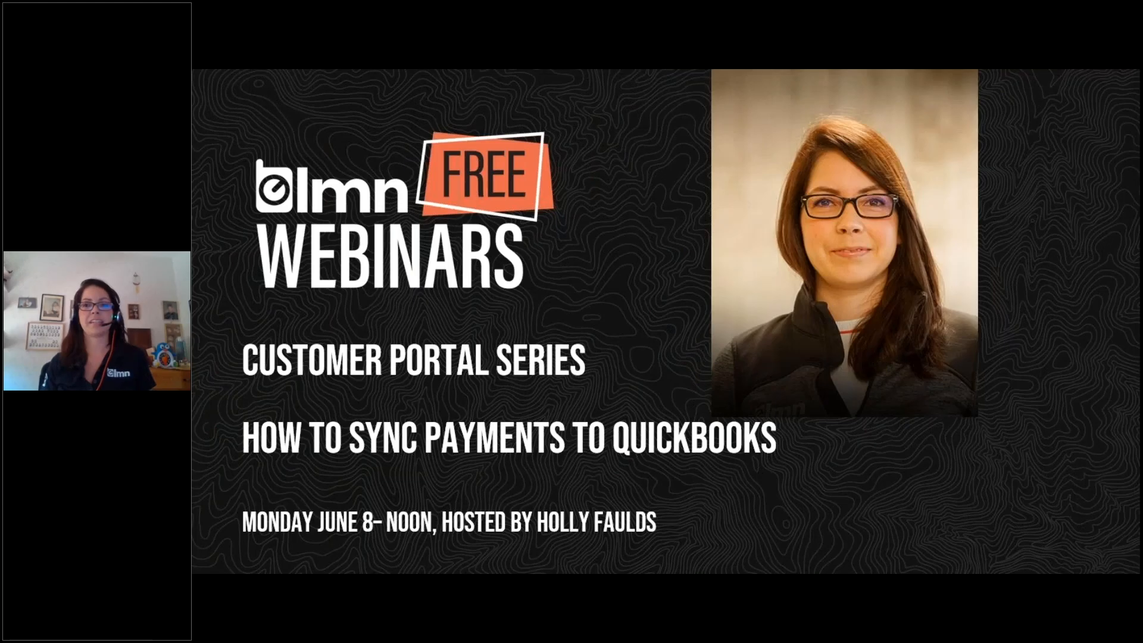
{"action": "key", "text": "Right"}
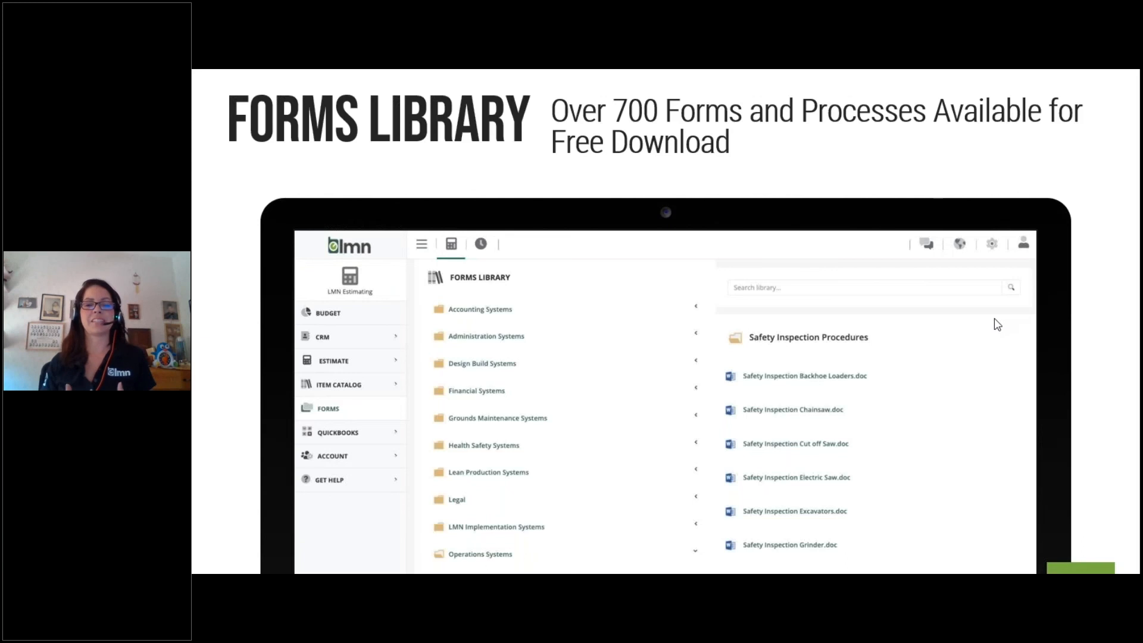